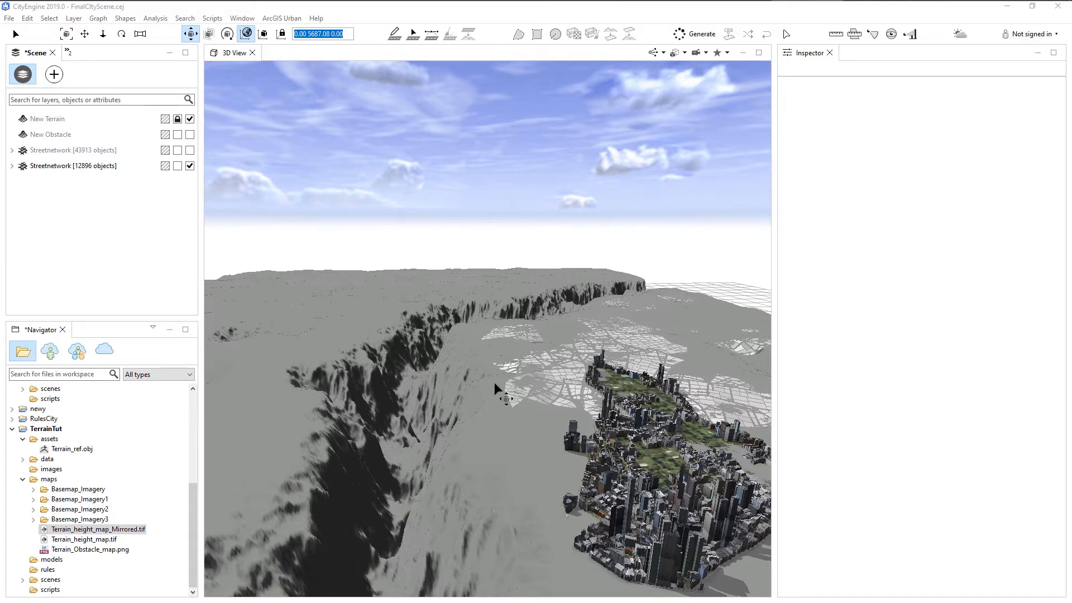
# Step: Examine the finished city model and the canyon terrain around it in the 3D view
pyautogui.moveTo(514, 420); pyautogui.dragTo(478, 434, button='middle')
pyautogui.moveTo(524, 472)
pyautogui.mouseDown(button='middle')
pyautogui.moveTo(503, 451)
pyautogui.moveTo(523, 456)
pyautogui.mouseUp(button='middle')
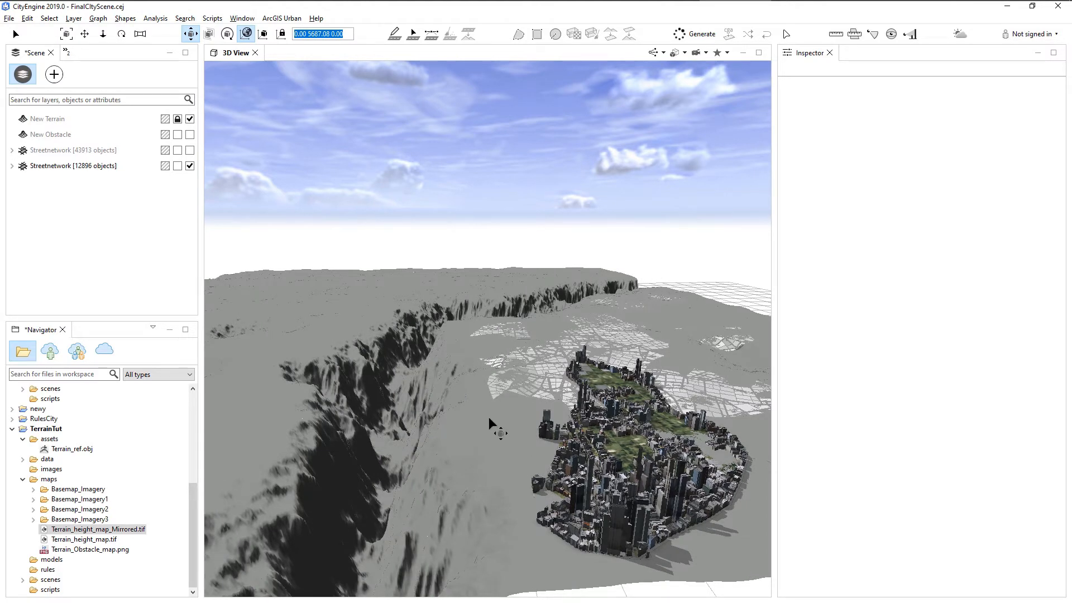
pyautogui.moveTo(489, 418); pyautogui.dragTo(492, 426, button='middle')
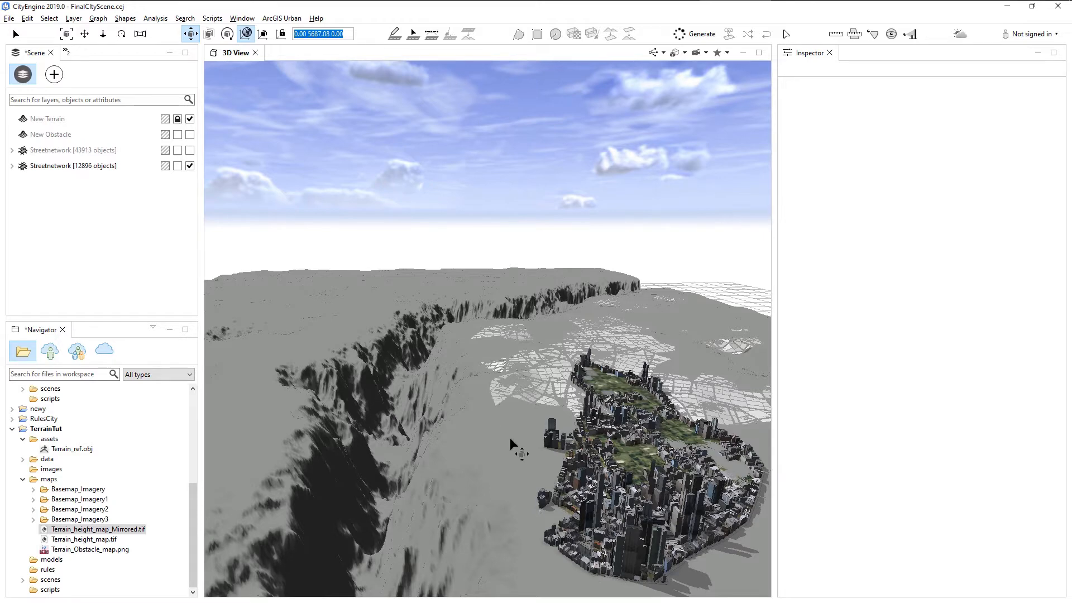
pyautogui.moveTo(511, 438); pyautogui.dragTo(514, 454, button='middle')
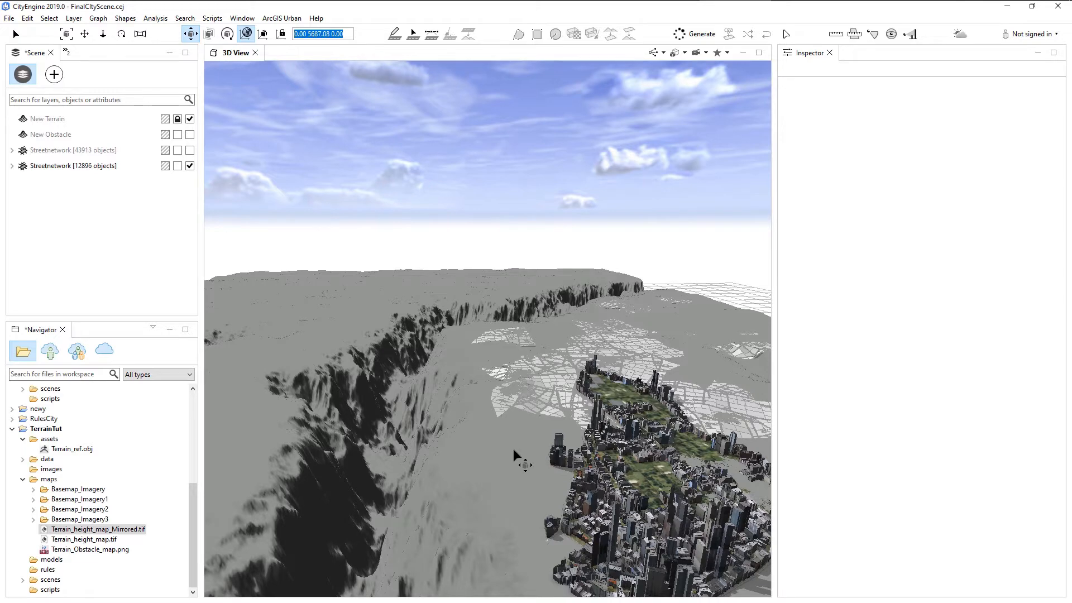
pyautogui.moveTo(514, 449); pyautogui.dragTo(532, 434, button='middle')
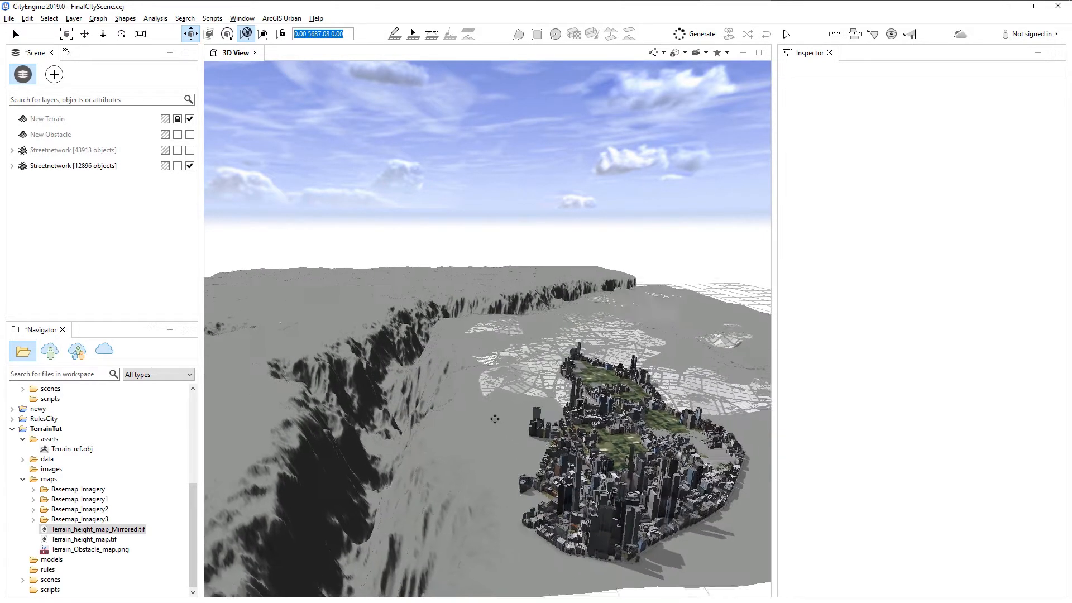
pyautogui.scroll(-5, 516, 427)
pyautogui.scroll(-2, 435, 412)
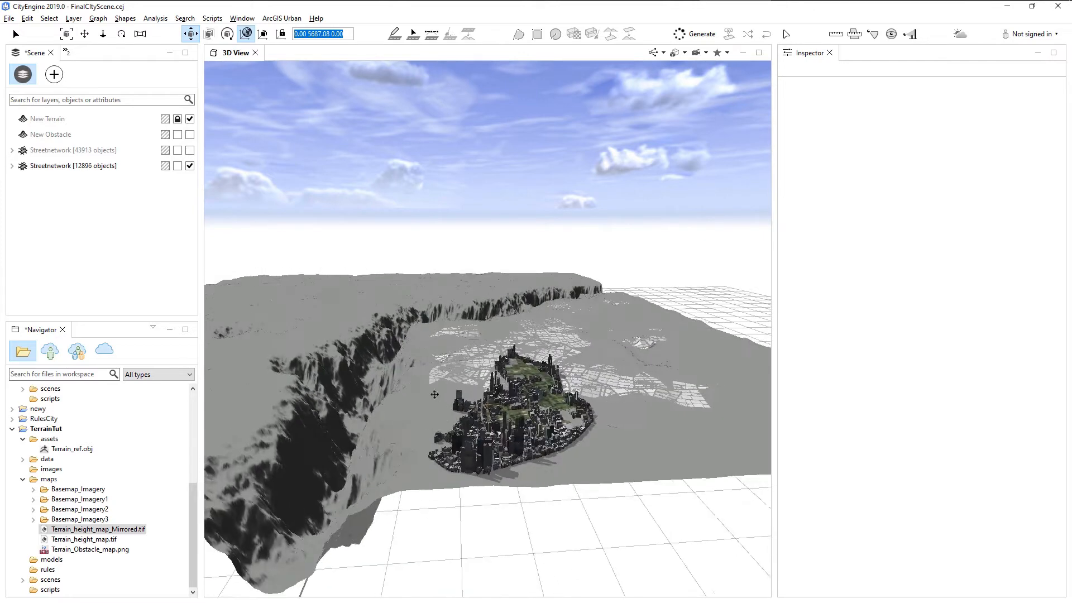
pyautogui.moveTo(436, 411); pyautogui.dragTo(460, 399, button='middle')
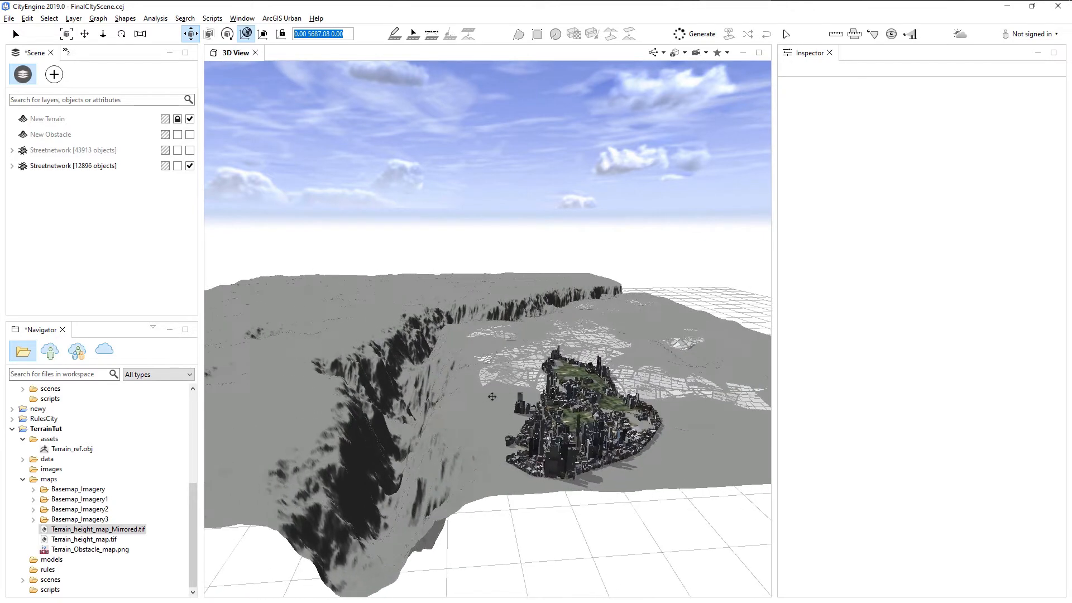
# Step: Hide the Streetnetwork layer with 12896 objects and the locked New Terrain layer
pyautogui.click(190, 166)
pyautogui.click(190, 119)
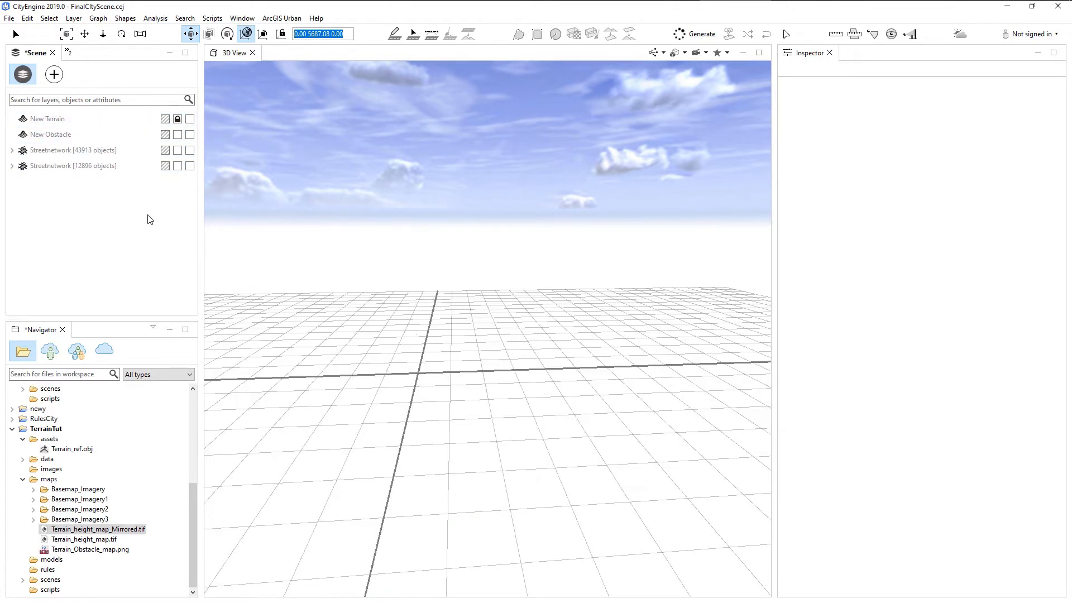
pyautogui.rightClick(148, 215)
pyautogui.moveTo(173, 238)
pyautogui.rightClick(65, 212)
pyautogui.click(43, 219)
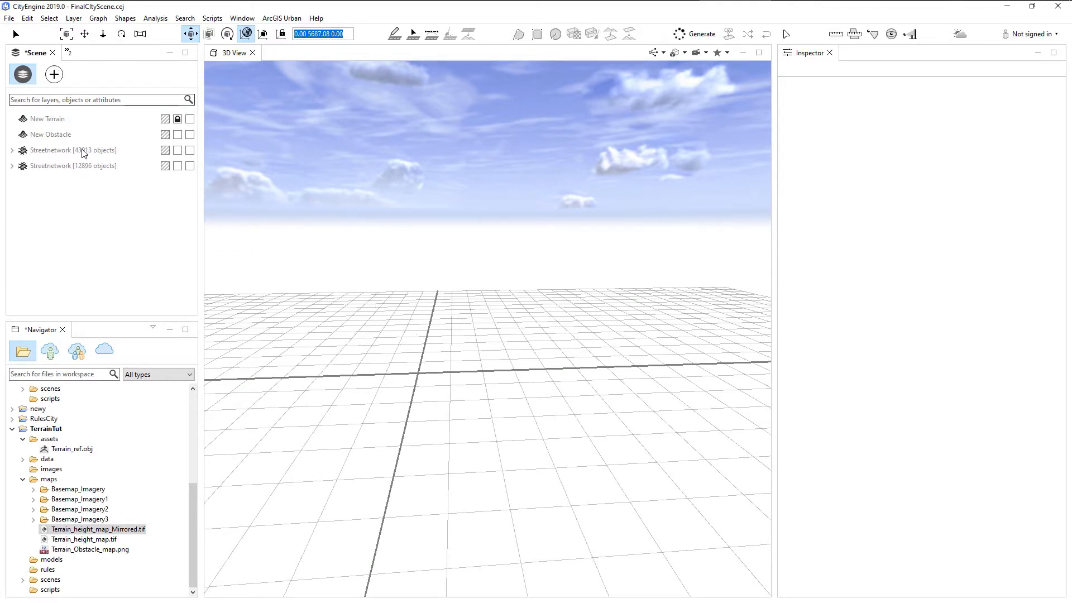
# Step: Start a new map layer of type Terrain, keeping the name New Terrain
pyautogui.rightClick(99, 223)
pyautogui.moveTo(128, 252)
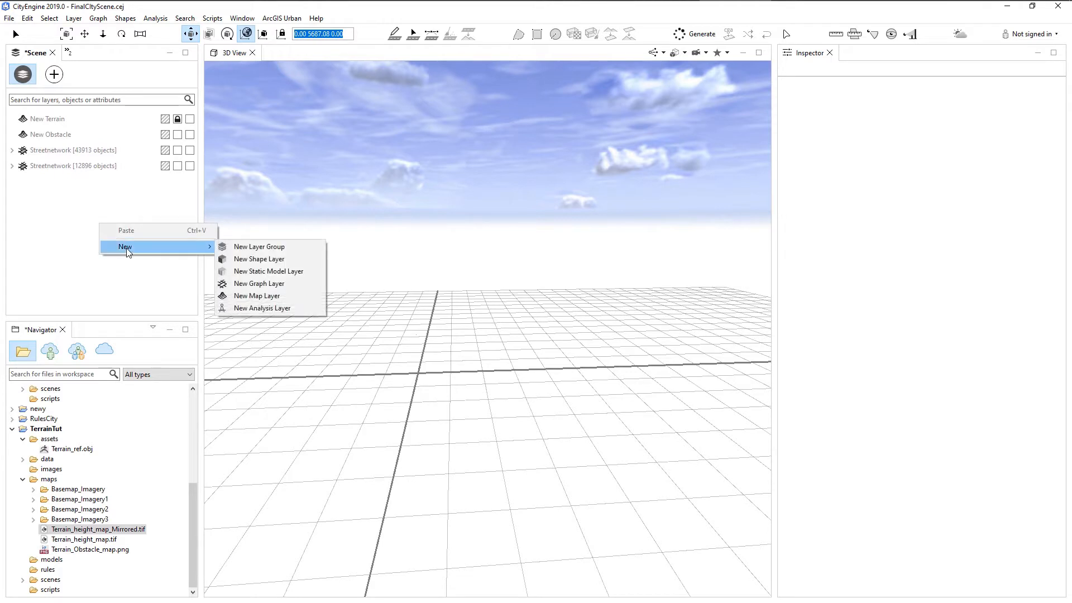
pyautogui.click(255, 296)
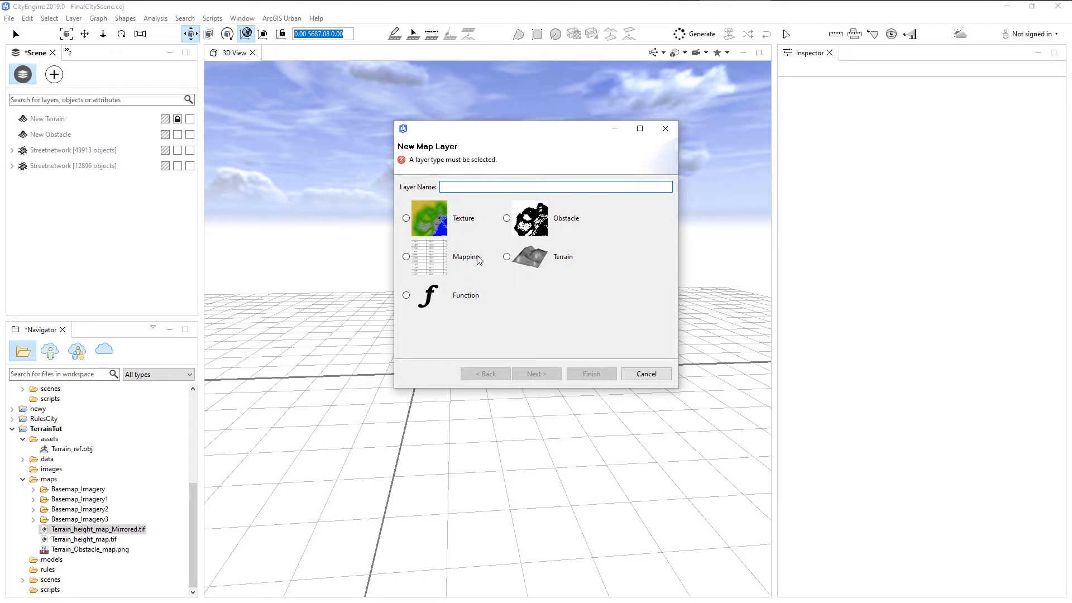
pyautogui.click(506, 257)
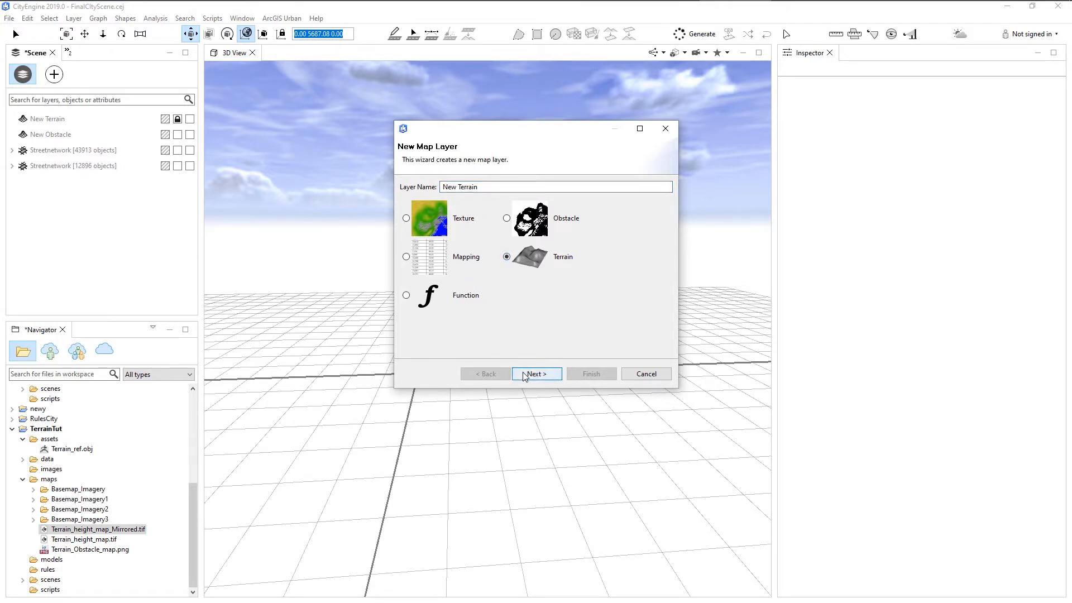
pyautogui.click(525, 375)
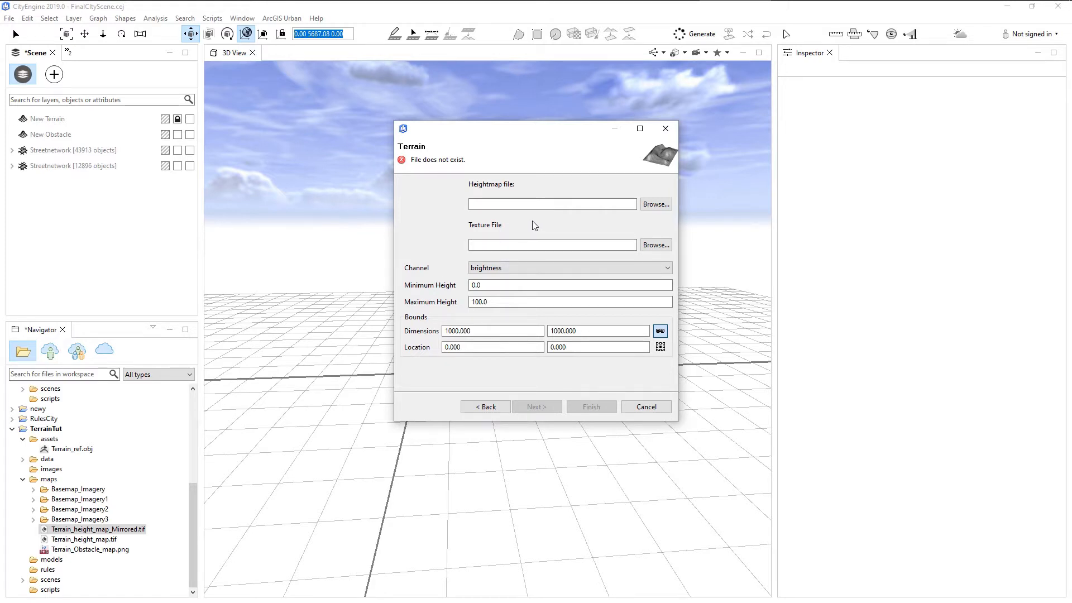
# Step: Create the terrain from the heightmap Terrain_height_map_Mirrored.tif with a maximum height of 1000 and its second location coordinate at 0
pyautogui.click(656, 204)
pyautogui.click(549, 251)
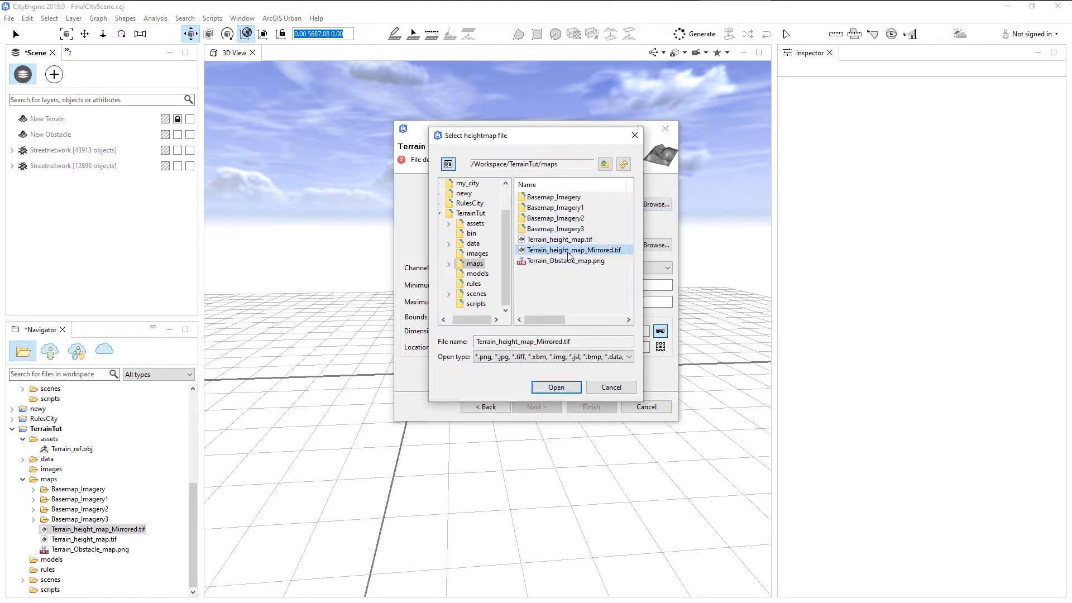
pyautogui.click(562, 392)
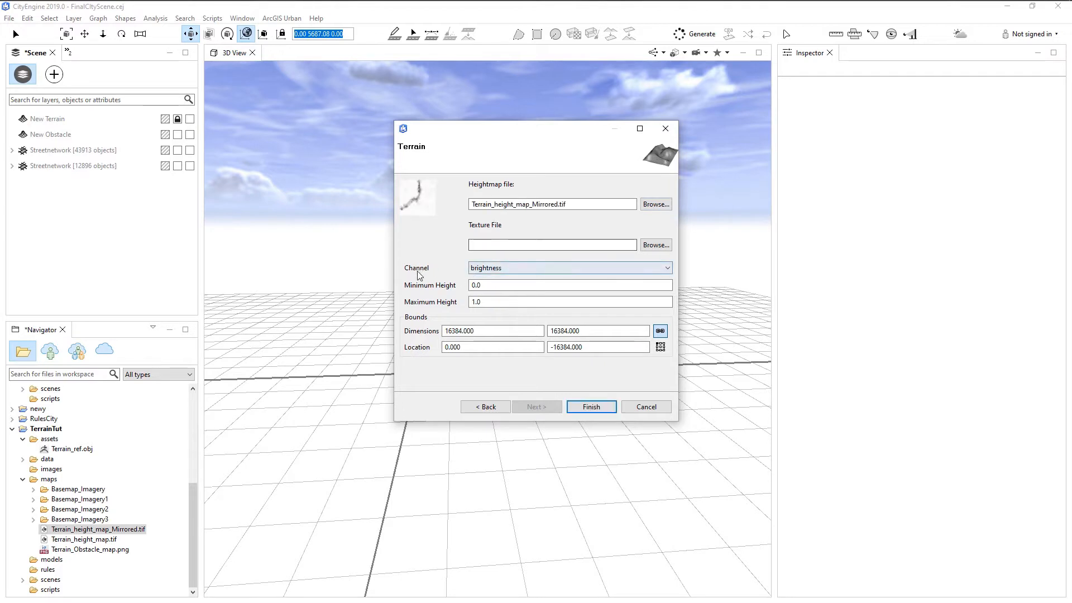
pyautogui.doubleClick(479, 302)
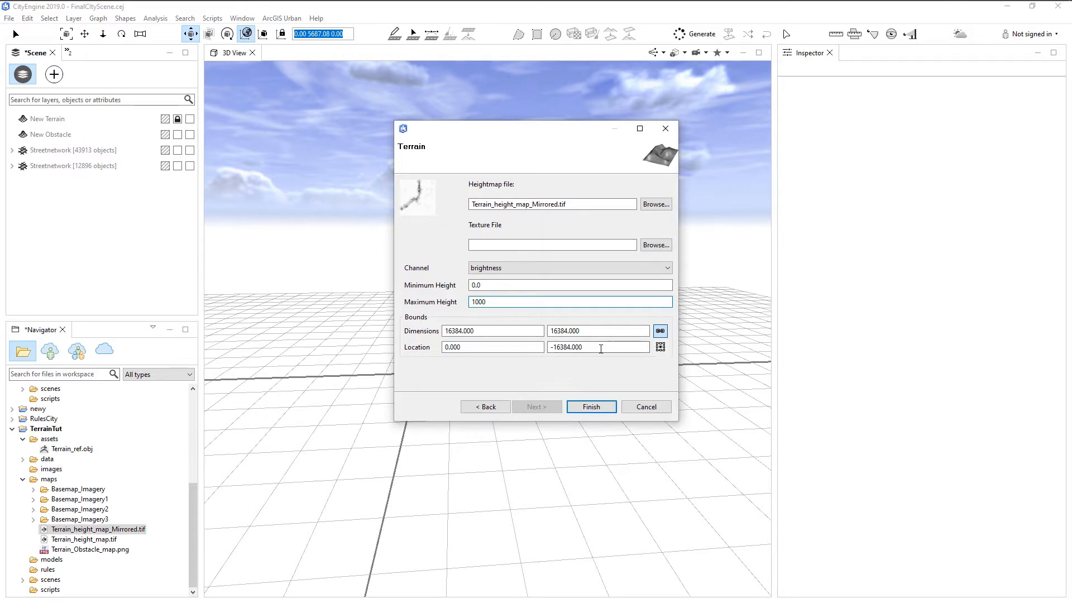
pyautogui.doubleClick(601, 348)
pyautogui.write('0')
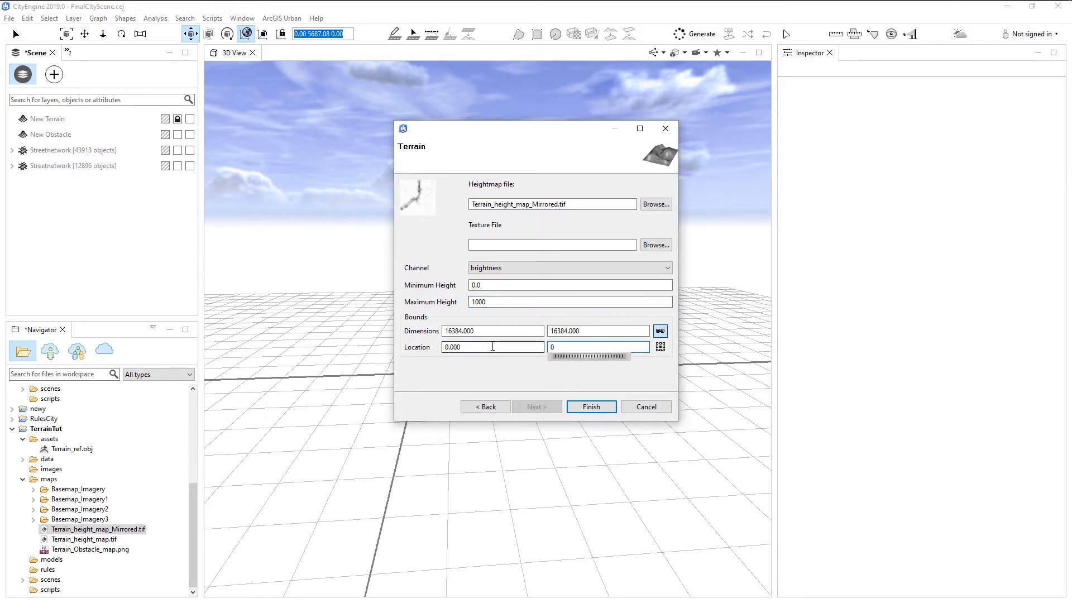
pyautogui.click(592, 407)
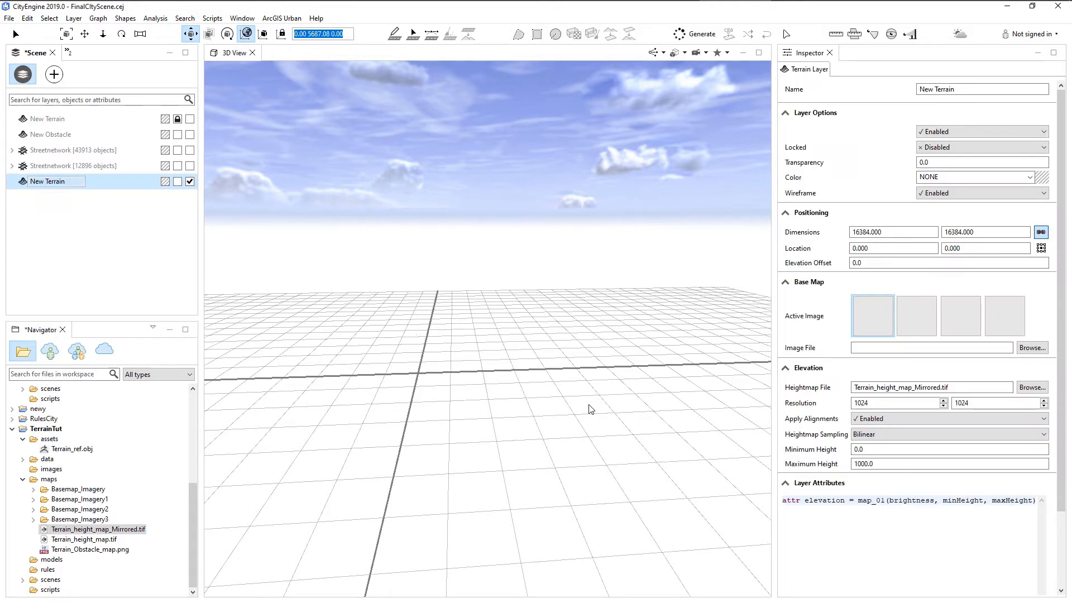
# Step: Place the Terrain_ref.obj model from the TerrainTut assets folder into the scene beside the new terrain
pyautogui.scroll(6, 507, 388)
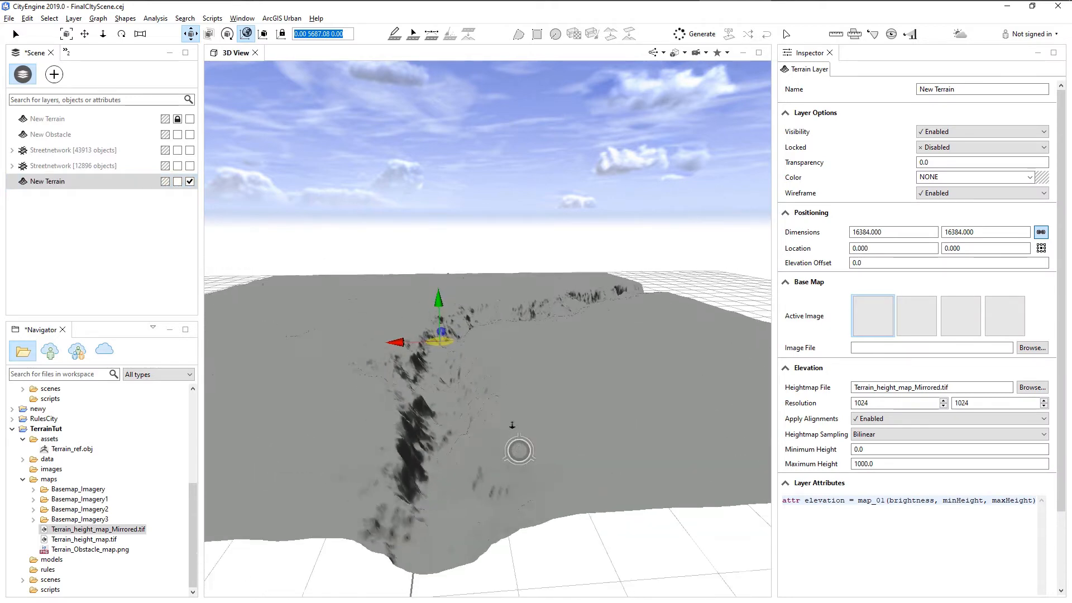
pyautogui.keyDown('alt'); pyautogui.moveTo(512, 426); pyautogui.dragTo(524, 401); pyautogui.keyUp('alt')
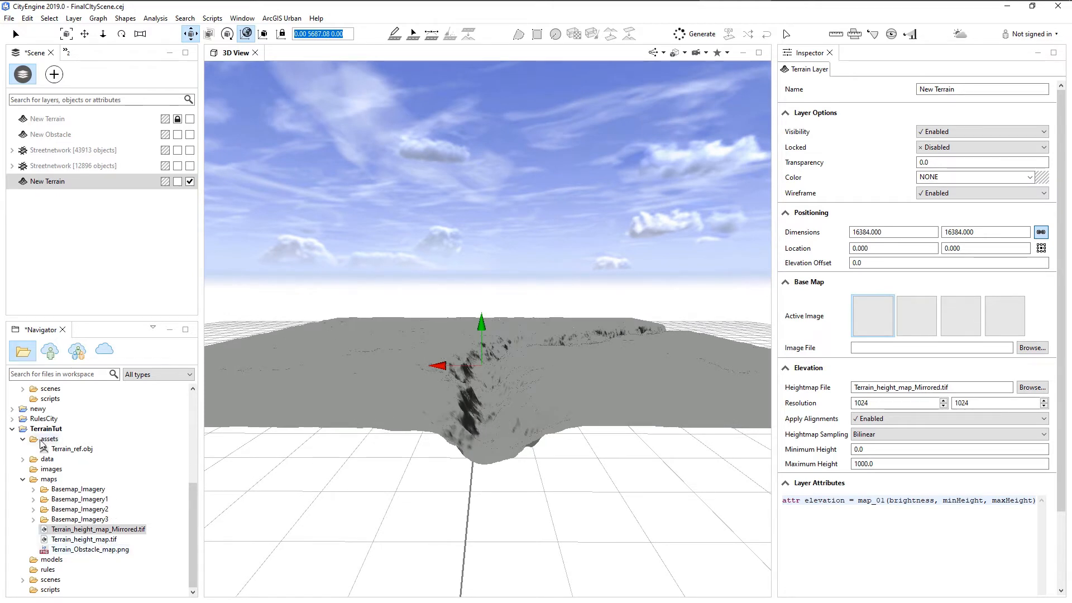
pyautogui.moveTo(71, 451); pyautogui.dragTo(489, 432)
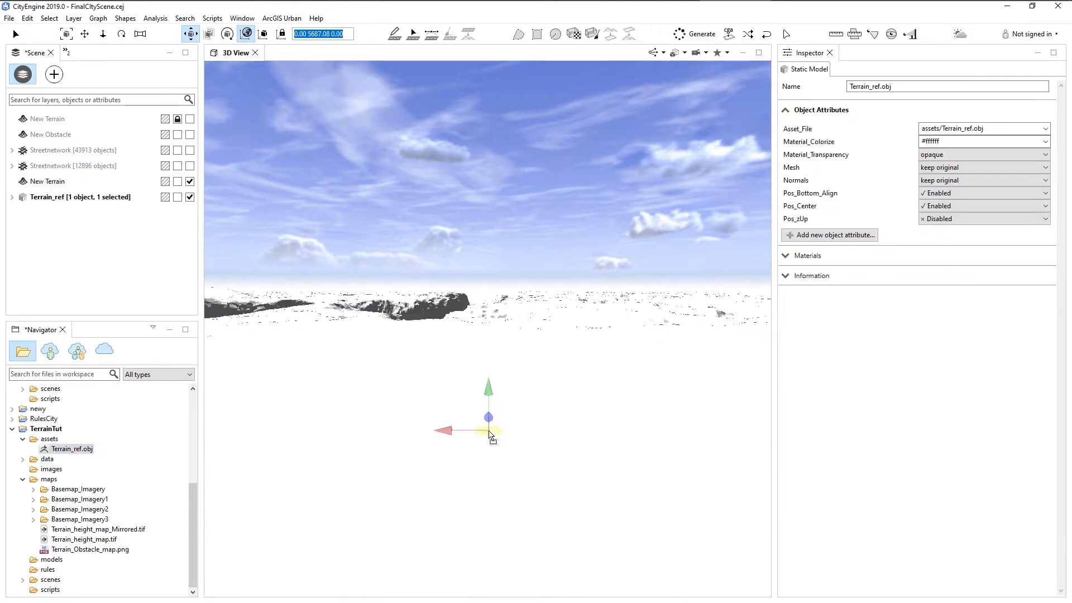
pyautogui.scroll(-5, 476, 334)
pyautogui.keyDown('alt'); pyautogui.moveTo(515, 354); pyautogui.dragTo(390, 469); pyautogui.keyUp('alt')
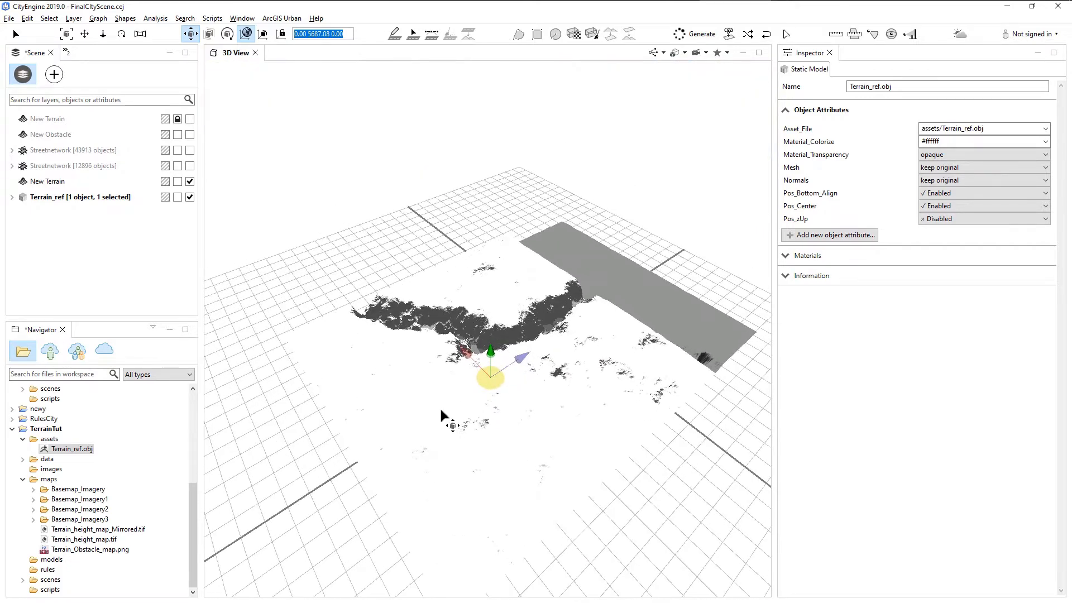
# Step: Move the Terrain_ref model about 2695 along the Z axis and rotate it 180 degrees about its vertical axis
pyautogui.moveTo(522, 364); pyautogui.dragTo(585, 367)
pyautogui.keyDown('alt'); pyautogui.moveTo(586, 366); pyautogui.dragTo(525, 394, button='middle'); pyautogui.keyUp('alt')
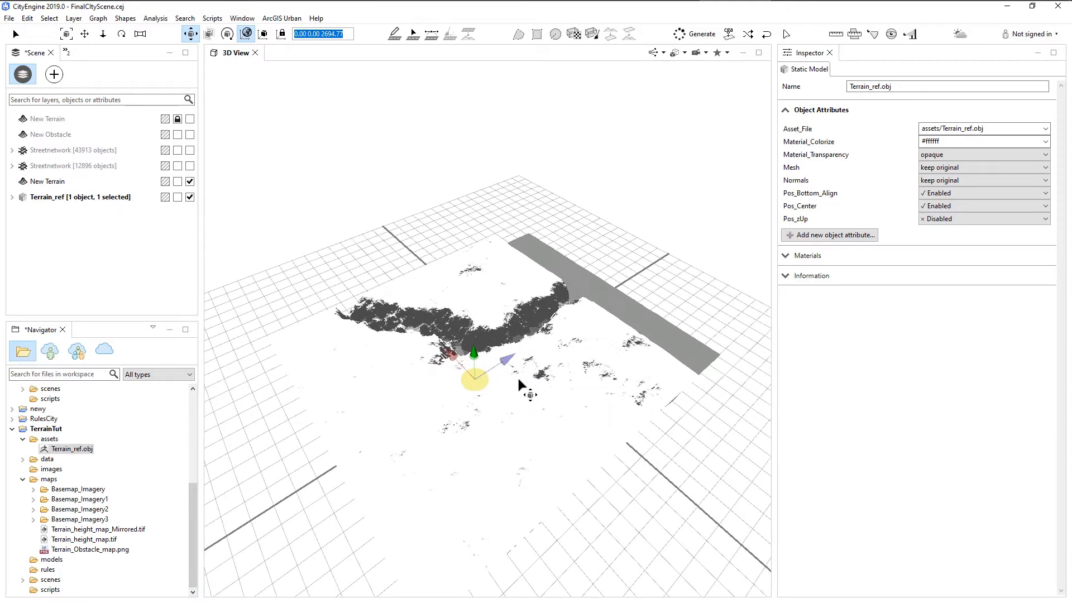
pyautogui.press('e')
pyautogui.press('r')
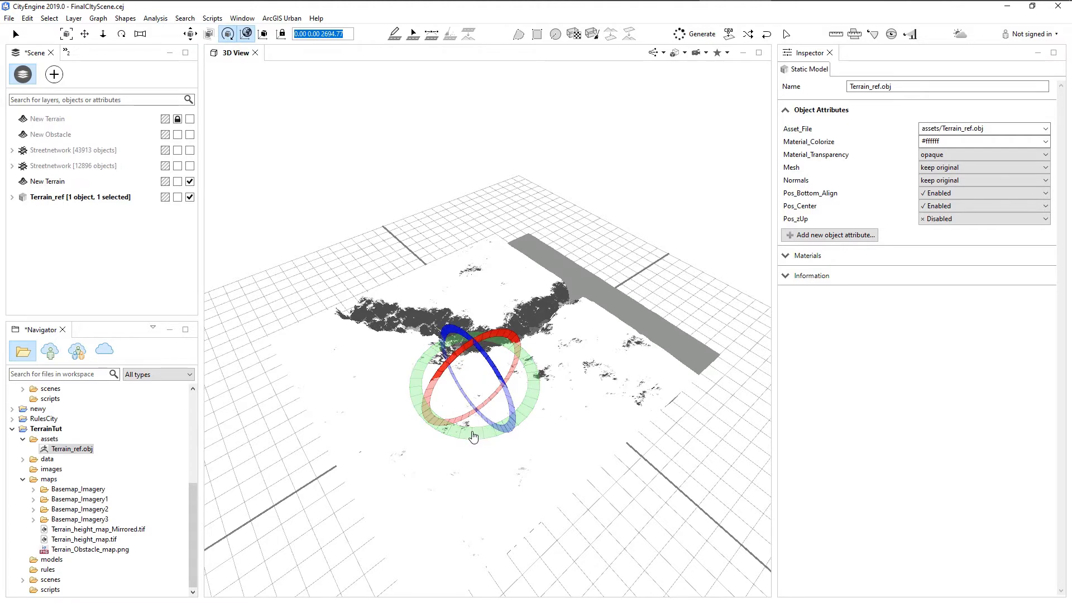
pyautogui.moveTo(481, 380); pyautogui.dragTo(495, 223)
pyautogui.press('w')
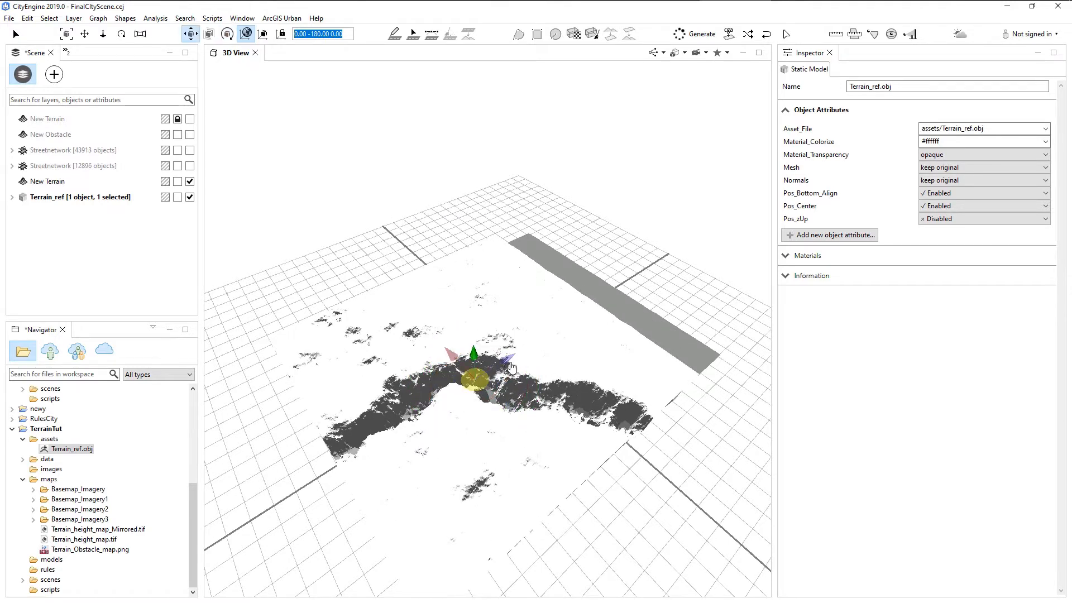
# Step: Shift the Terrain_ref model along the Z axis over the terrain and lower it so both canyons overlap for comparison
pyautogui.moveTo(507, 360); pyautogui.dragTo(682, 269)
pyautogui.keyDown('alt'); pyautogui.moveTo(456, 455); pyautogui.dragTo(927, 558, button='right'); pyautogui.keyUp('alt')
pyautogui.moveTo(508, 374); pyautogui.dragTo(525, 394)
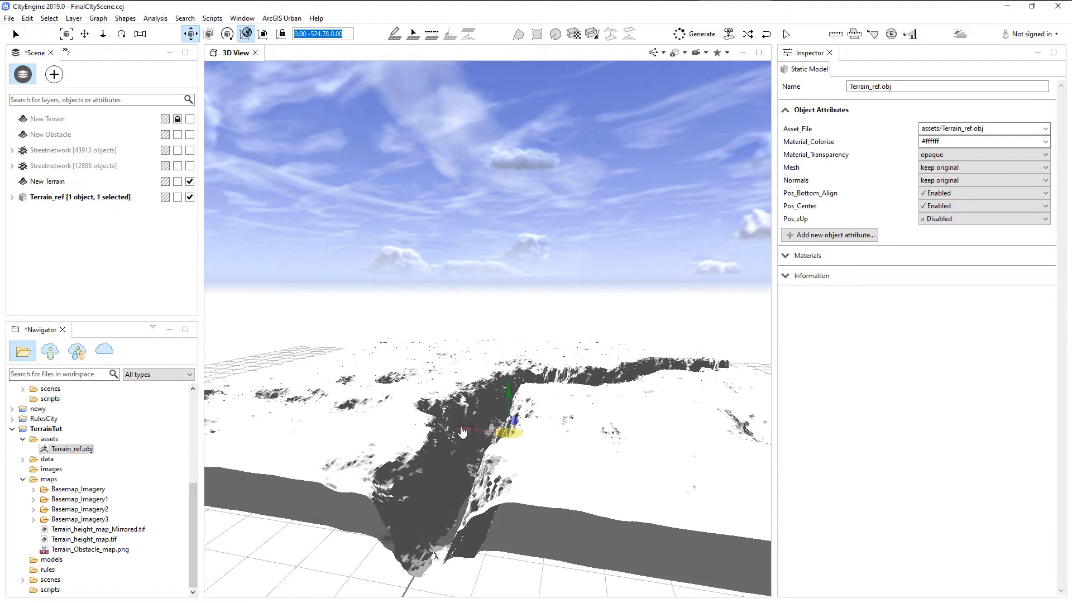
pyautogui.moveTo(468, 427)
pyautogui.mouseDown()
pyautogui.moveTo(459, 427)
pyautogui.moveTo(513, 489)
pyautogui.moveTo(522, 464)
pyautogui.moveTo(480, 464)
pyautogui.mouseUp()
pyautogui.keyDown('alt'); pyautogui.moveTo(523, 525); pyautogui.dragTo(531, 558); pyautogui.keyUp('alt')
pyautogui.moveTo(531, 558)
pyautogui.keyDown('alt'); pyautogui.mouseDown(button='right')
pyautogui.moveTo(685, 574)
pyautogui.moveTo(578, 518)
pyautogui.mouseUp(button='right'); pyautogui.keyUp('alt')
pyautogui.keyDown('alt'); pyautogui.moveTo(479, 517); pyautogui.dragTo(463, 491, button='middle'); pyautogui.keyUp('alt')
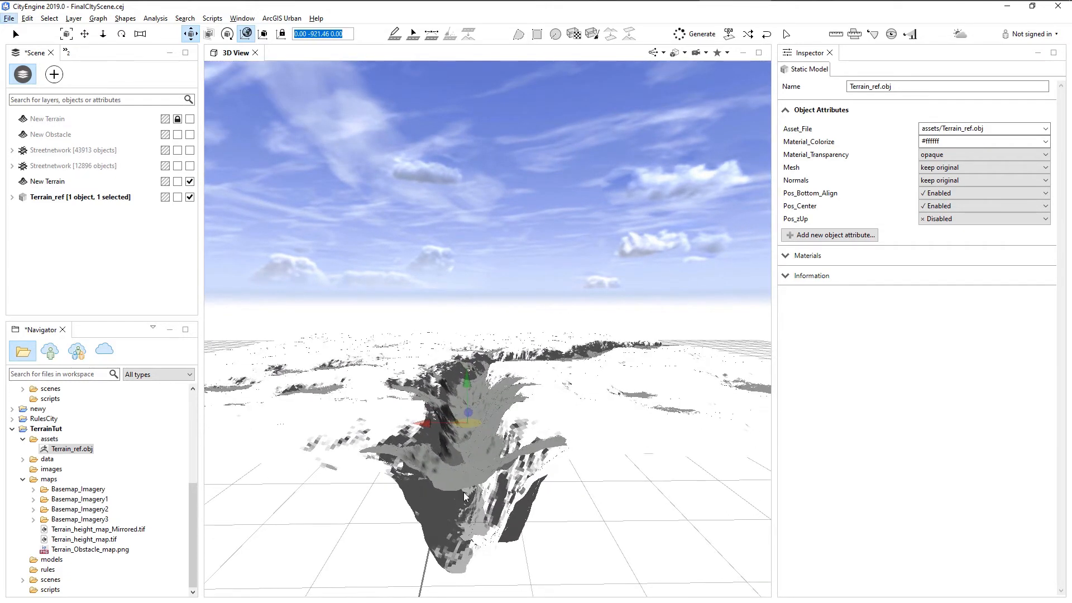
pyautogui.keyDown('alt'); pyautogui.moveTo(463, 492); pyautogui.dragTo(483, 484, button='right'); pyautogui.keyUp('alt')
pyautogui.keyDown('alt'); pyautogui.moveTo(483, 484); pyautogui.dragTo(501, 433, button='middle'); pyautogui.keyUp('alt')
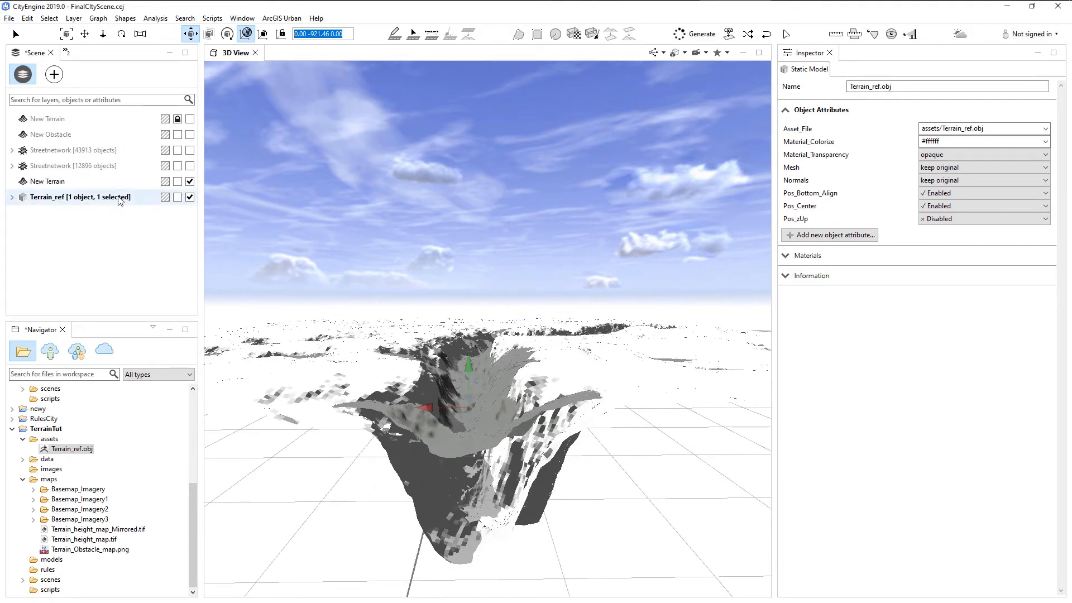
# Step: Set the maximum height of the visible New Terrain layer to 2100
pyautogui.click(51, 182)
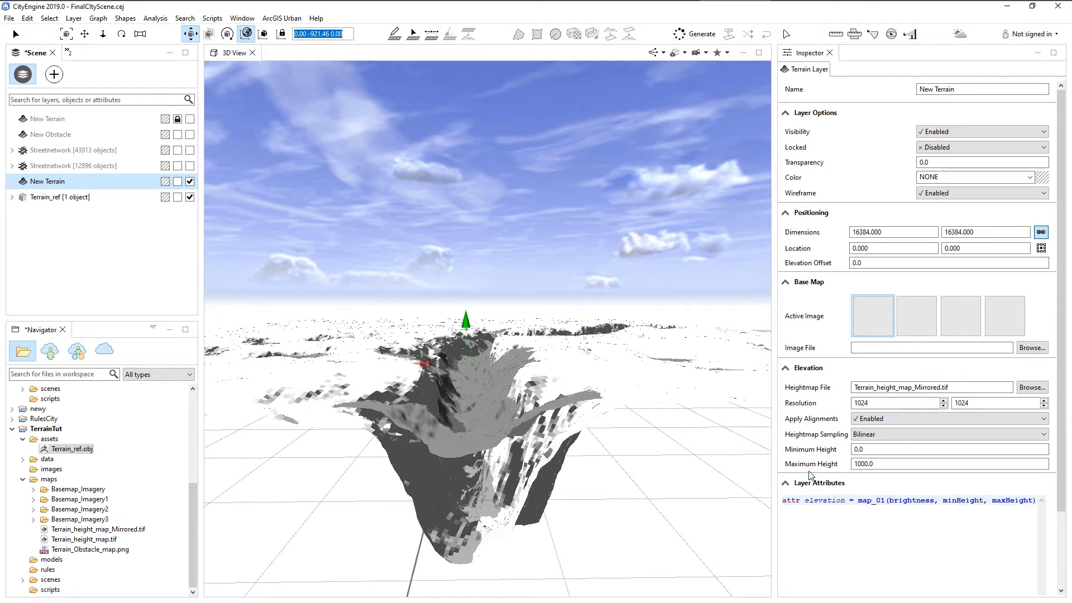
pyautogui.click(851, 464)
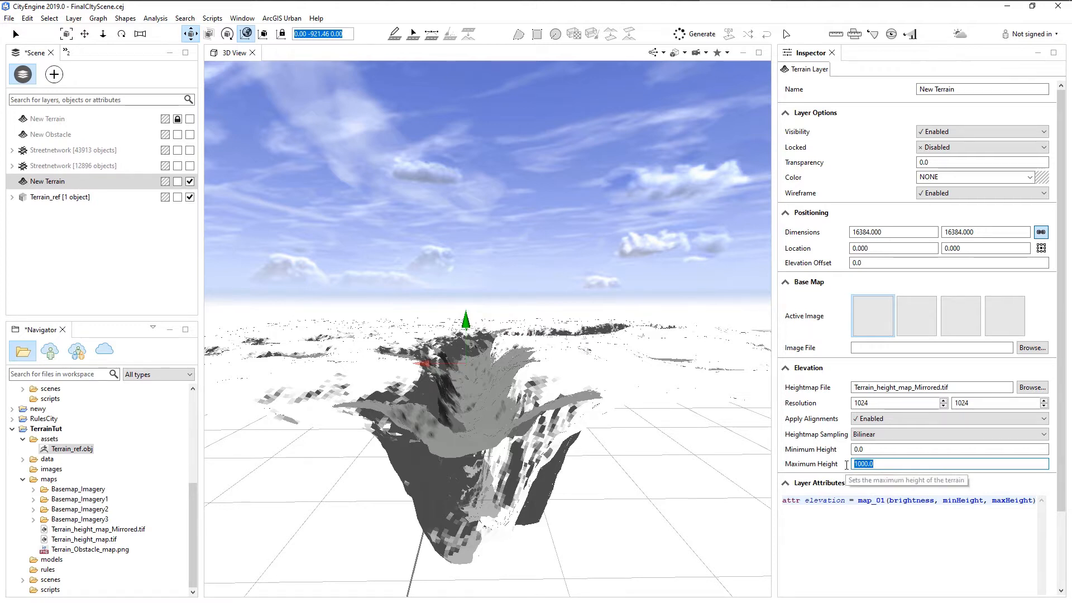
pyautogui.write('2100')
pyautogui.press('Return')
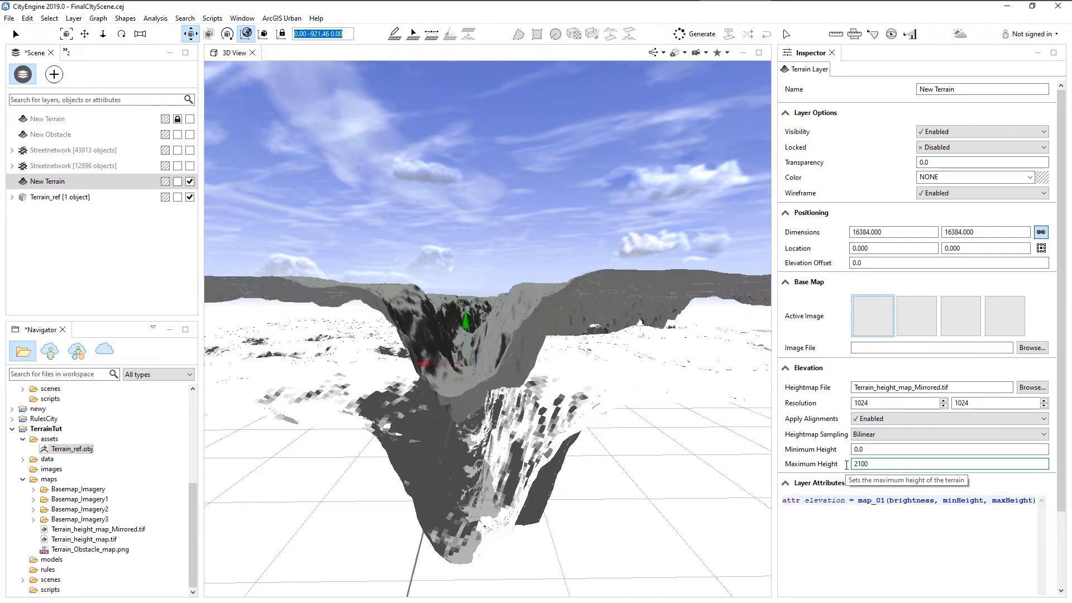
# Step: Select the Terrain_ref model and raise it about 1119 to the level of the heightened terrain
pyautogui.click(83, 197)
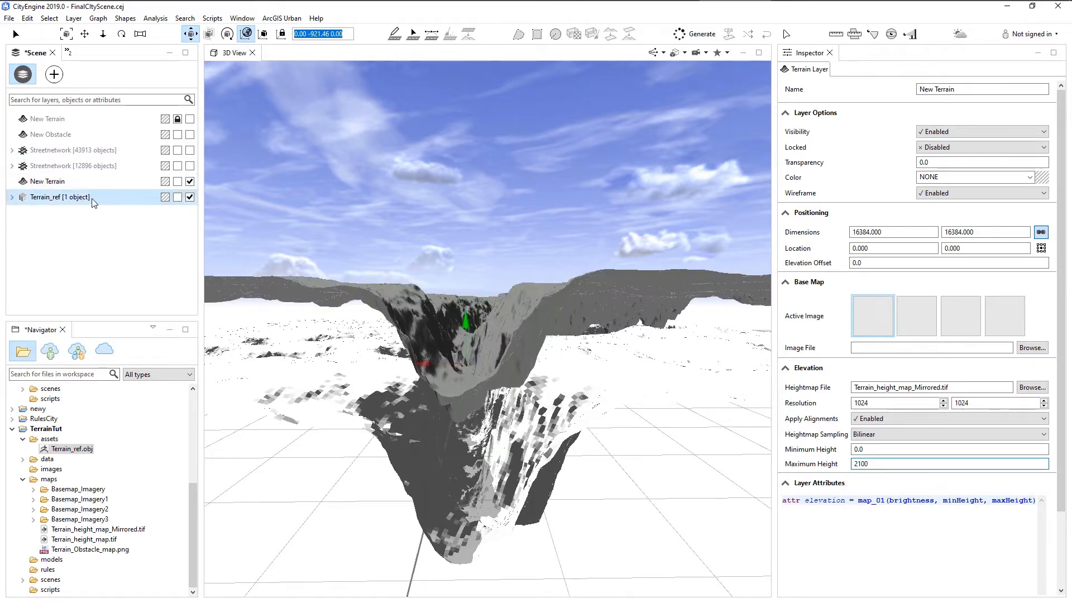
pyautogui.moveTo(556, 371); pyautogui.dragTo(503, 397)
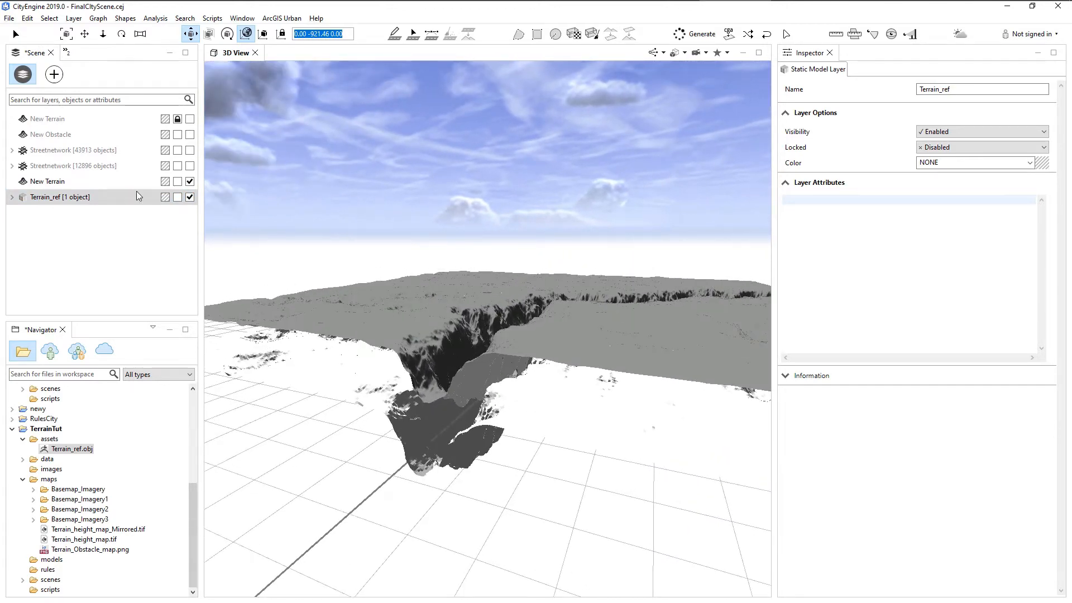
pyautogui.moveTo(561, 323); pyautogui.dragTo(518, 371)
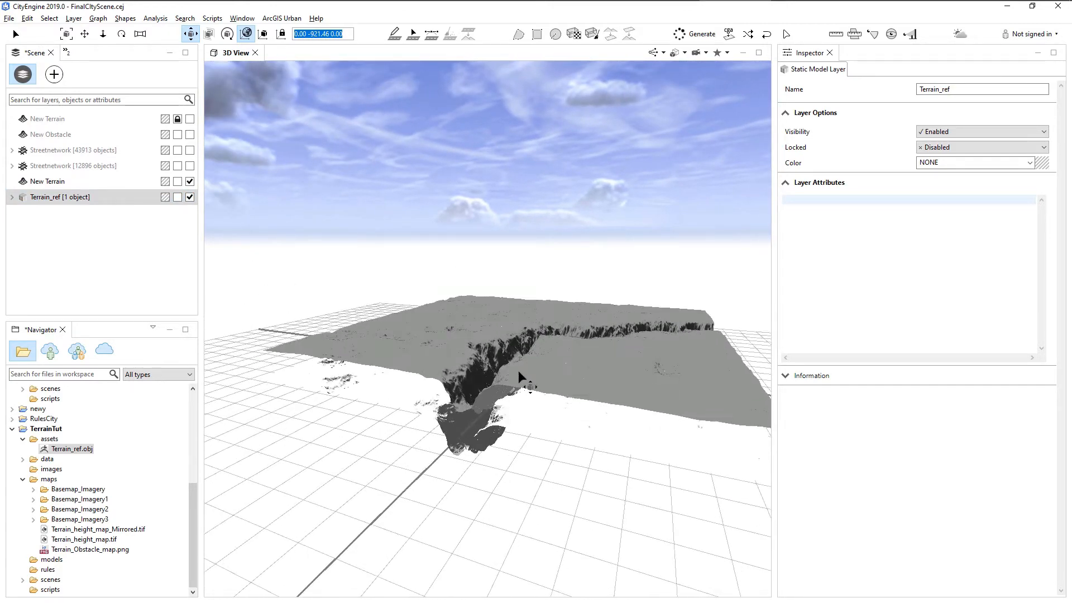
pyautogui.click(544, 427)
pyautogui.moveTo(530, 349); pyautogui.dragTo(500, 307)
pyautogui.scroll(4, 581, 393)
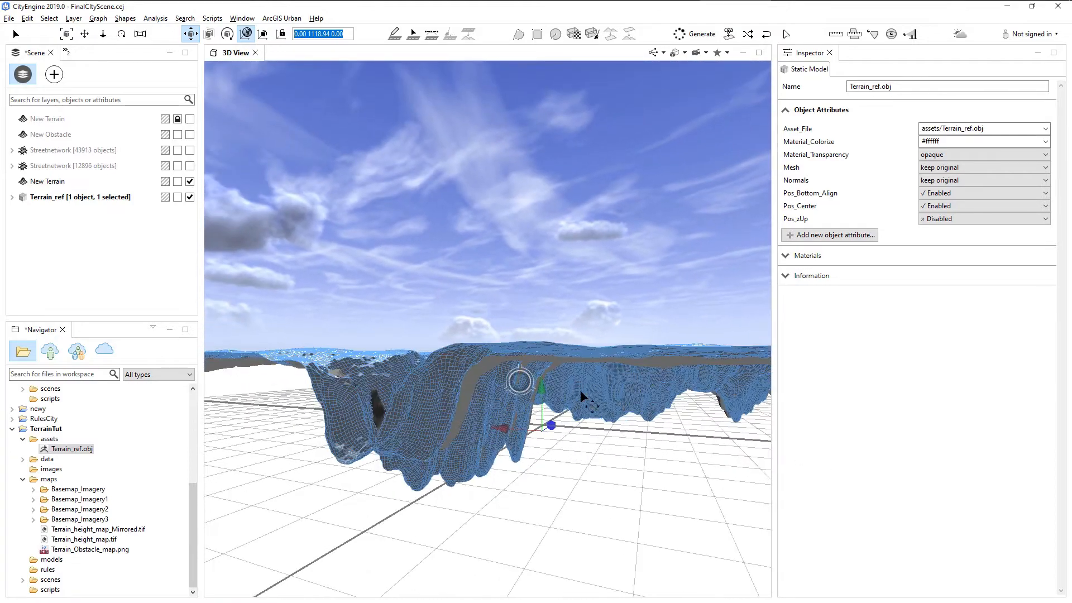
pyautogui.keyDown('alt'); pyautogui.moveTo(581, 397); pyautogui.dragTo(585, 430); pyautogui.keyUp('alt')
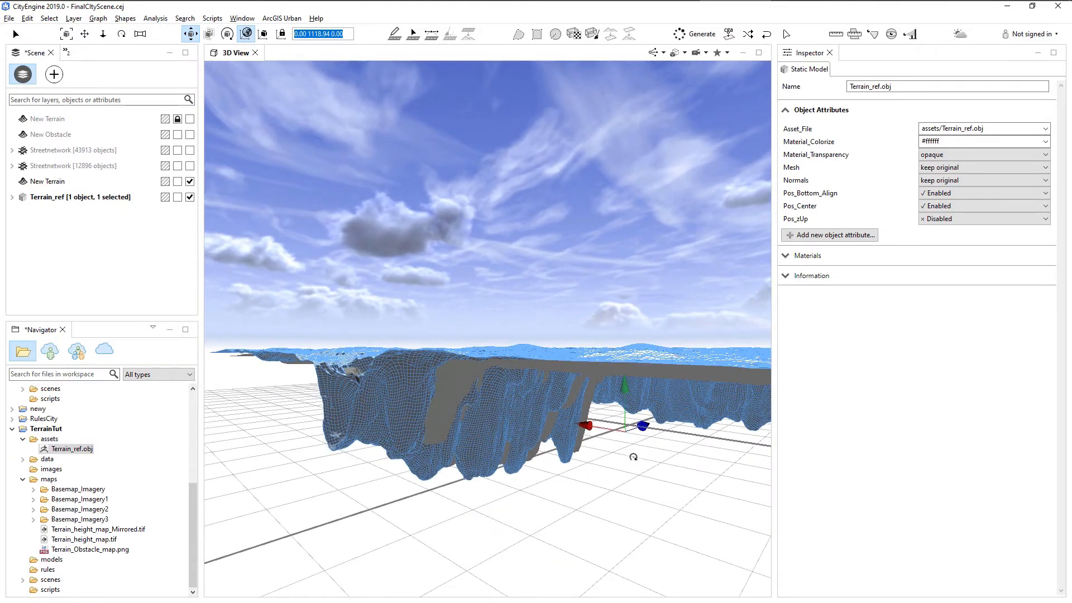
# Step: Delete the unlocked New Terrain layer and the Terrain_ref layer from the scene
pyautogui.keyDown('alt'); pyautogui.moveTo(633, 457); pyautogui.dragTo(615, 441); pyautogui.keyUp('alt')
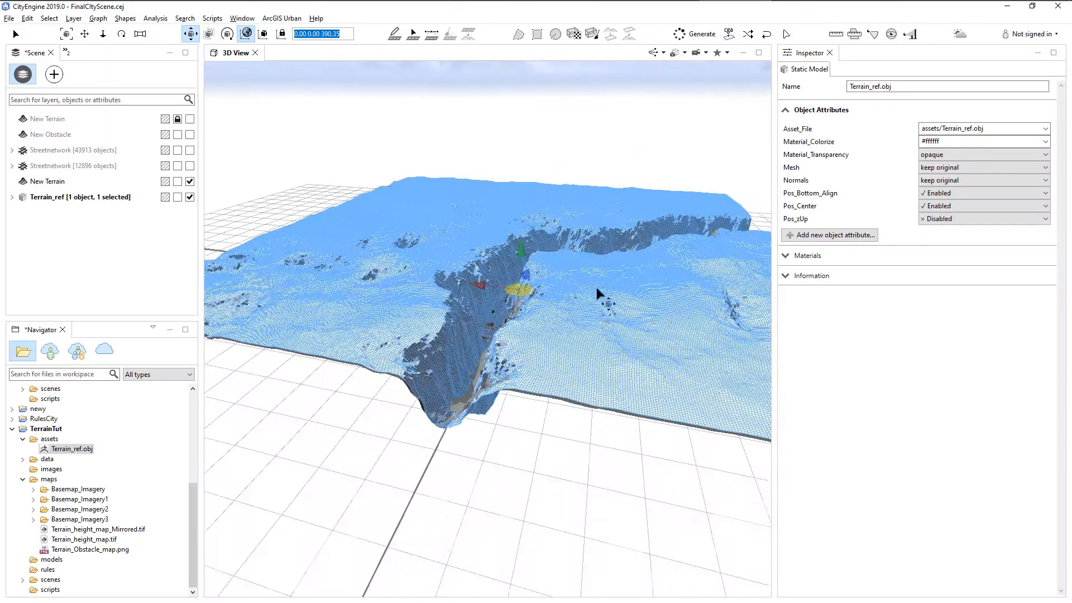
pyautogui.keyDown('alt'); pyautogui.moveTo(598, 299); pyautogui.dragTo(341, 304); pyautogui.keyUp('alt')
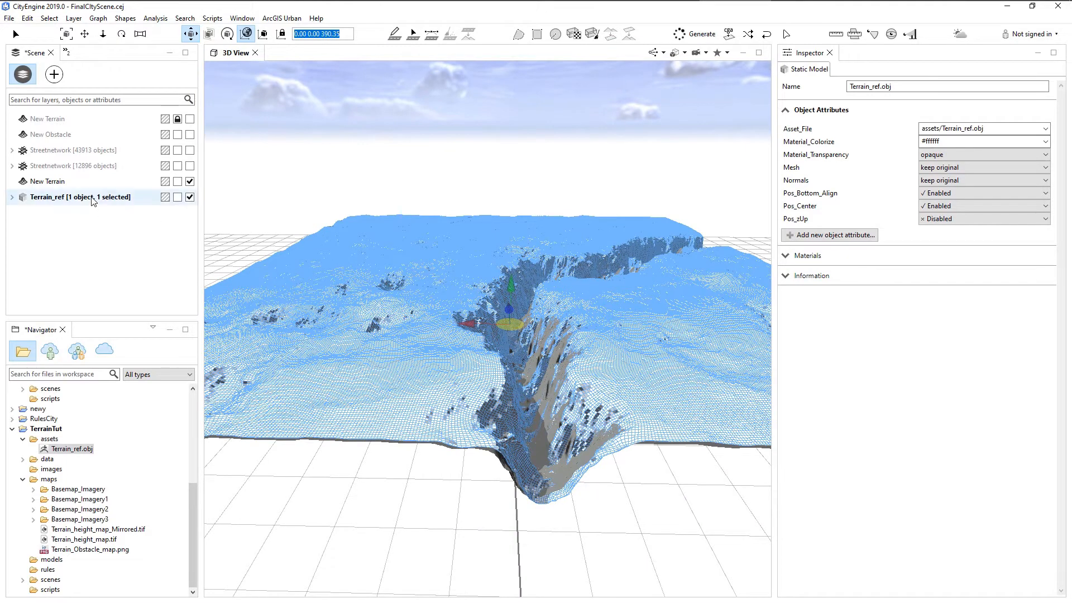
pyautogui.click(67, 197)
pyautogui.keyDown('ctrl'); pyautogui.click(55, 182); pyautogui.keyUp('ctrl')
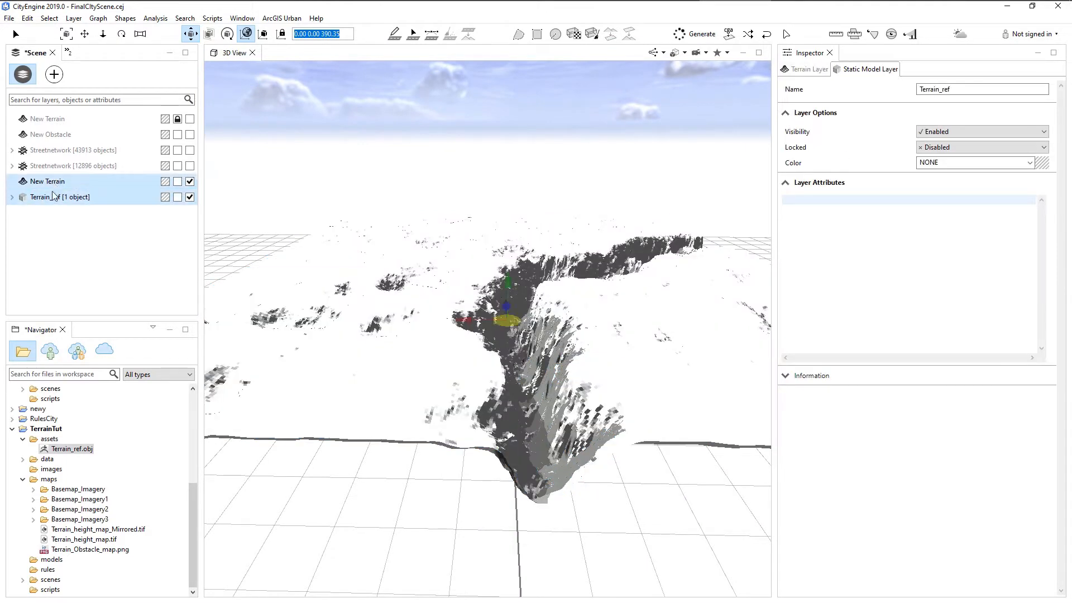
pyautogui.rightClick(51, 191)
pyautogui.click(92, 297)
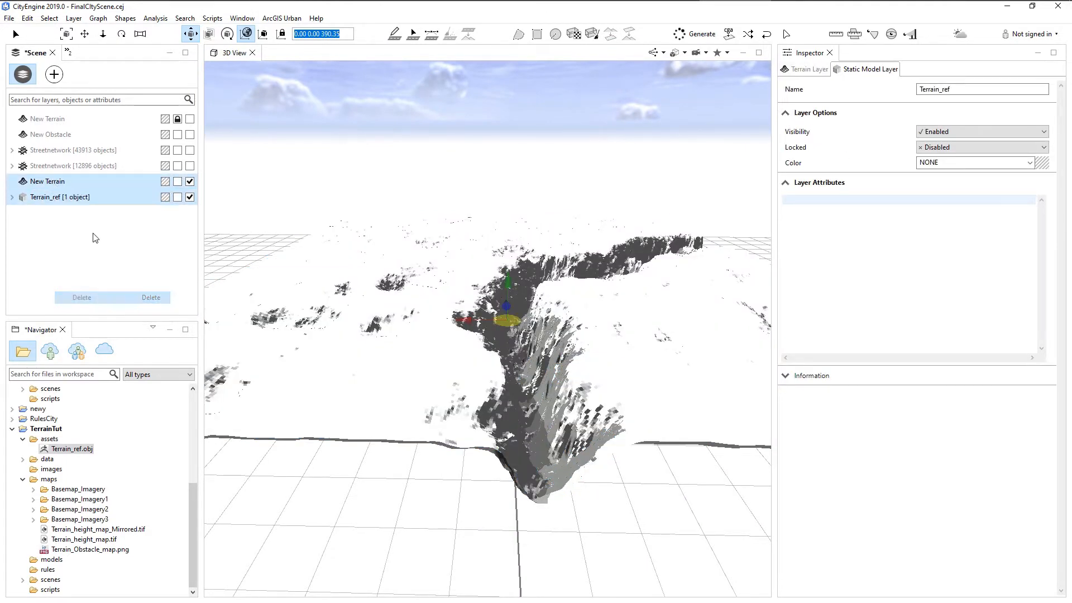
# Step: Show the locked New Terrain layer and examine its canyon and the surrounding plateaus from several angles
pyautogui.click(190, 119)
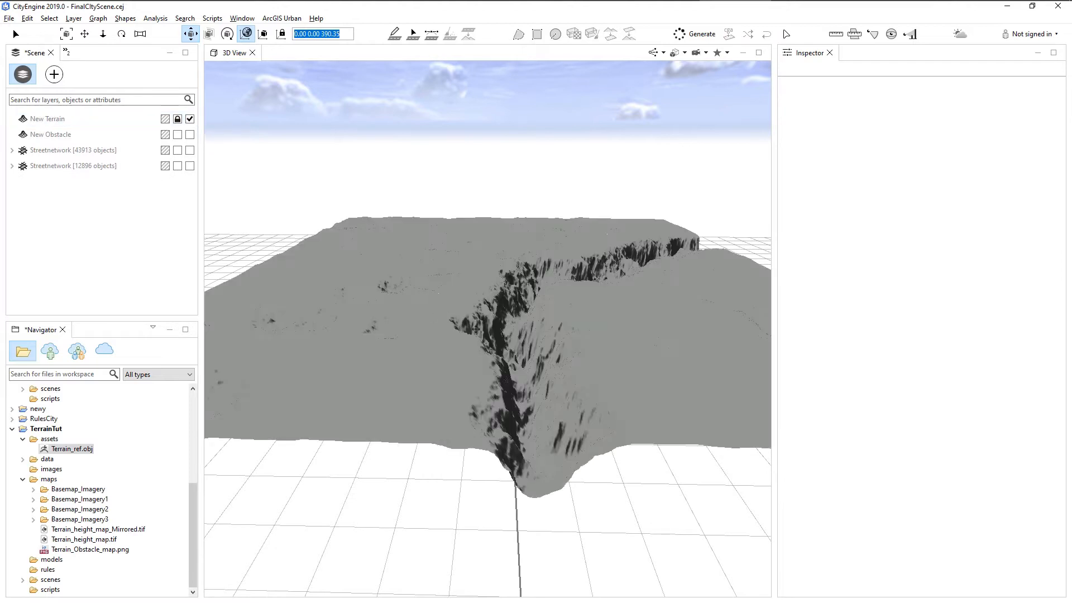
pyautogui.keyDown('alt'); pyautogui.moveTo(569, 342); pyautogui.dragTo(481, 319, button='middle'); pyautogui.keyUp('alt')
pyautogui.keyDown('alt'); pyautogui.moveTo(481, 320); pyautogui.dragTo(488, 302); pyautogui.keyUp('alt')
pyautogui.keyDown('alt'); pyautogui.moveTo(488, 303); pyautogui.dragTo(546, 332, button='middle'); pyautogui.keyUp('alt')
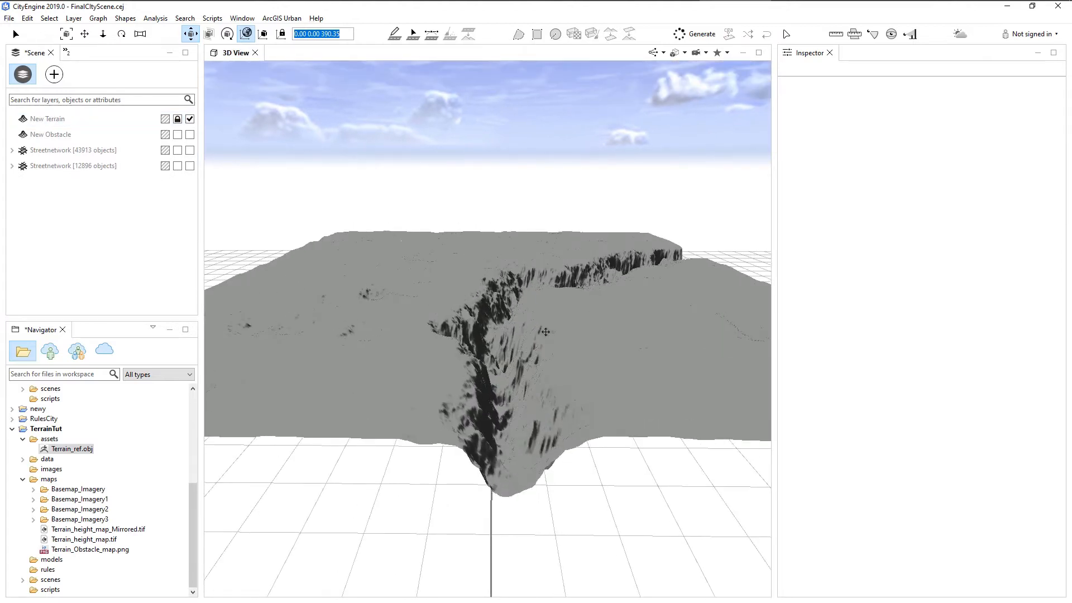
pyautogui.click(187, 120)
pyautogui.click(464, 299)
pyautogui.scroll(2, 465, 299)
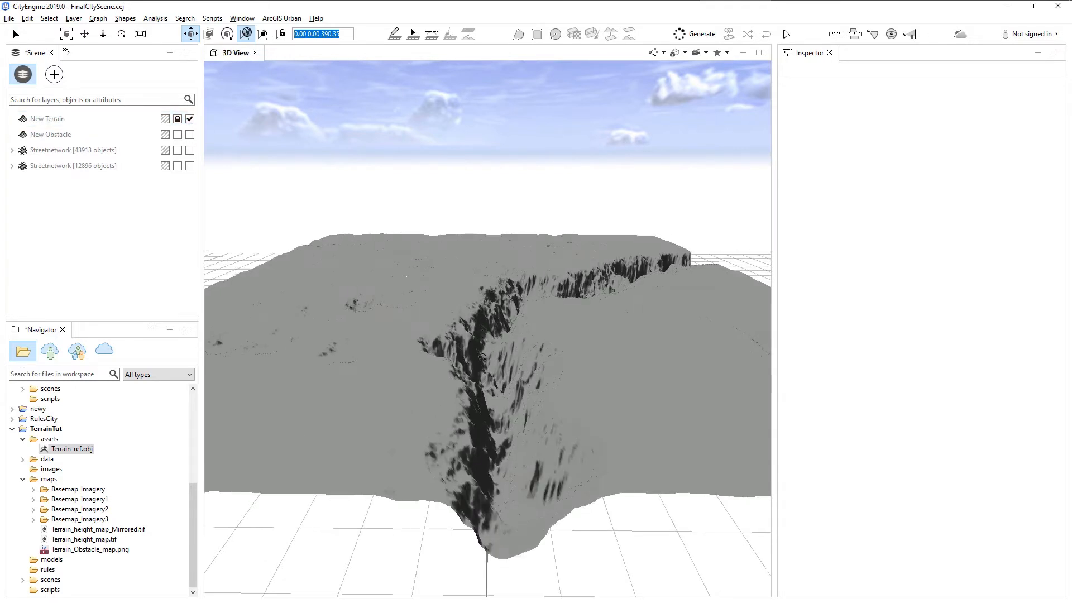
pyautogui.keyDown('alt'); pyautogui.moveTo(465, 299); pyautogui.dragTo(511, 404); pyautogui.keyUp('alt')
pyautogui.keyDown('alt'); pyautogui.moveTo(511, 404); pyautogui.dragTo(494, 433, button='middle'); pyautogui.keyUp('alt')
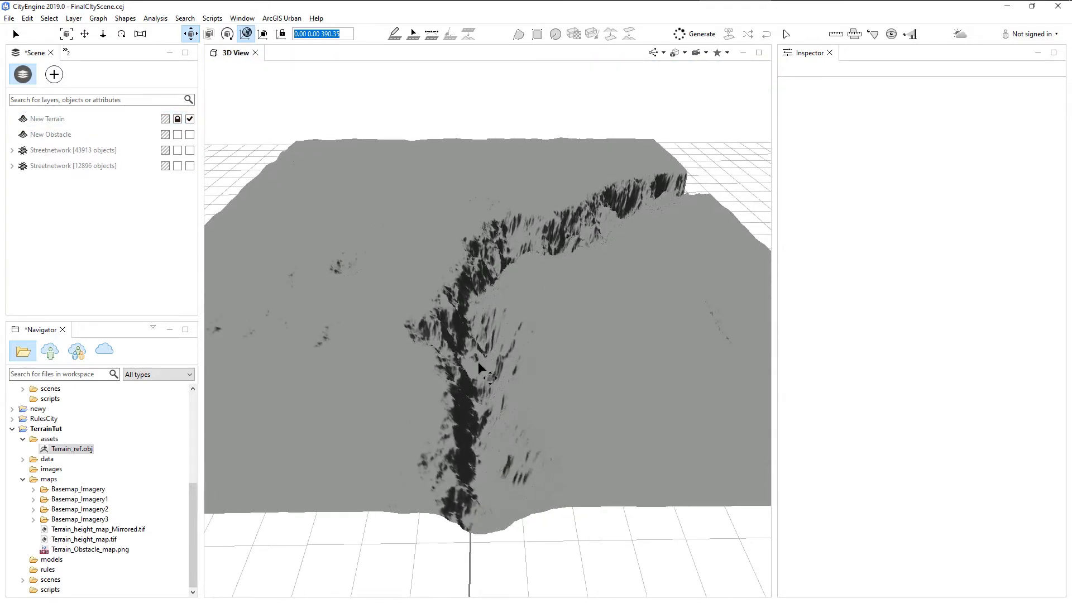
pyautogui.keyDown('alt'); pyautogui.moveTo(482, 294); pyautogui.dragTo(457, 391); pyautogui.keyUp('alt')
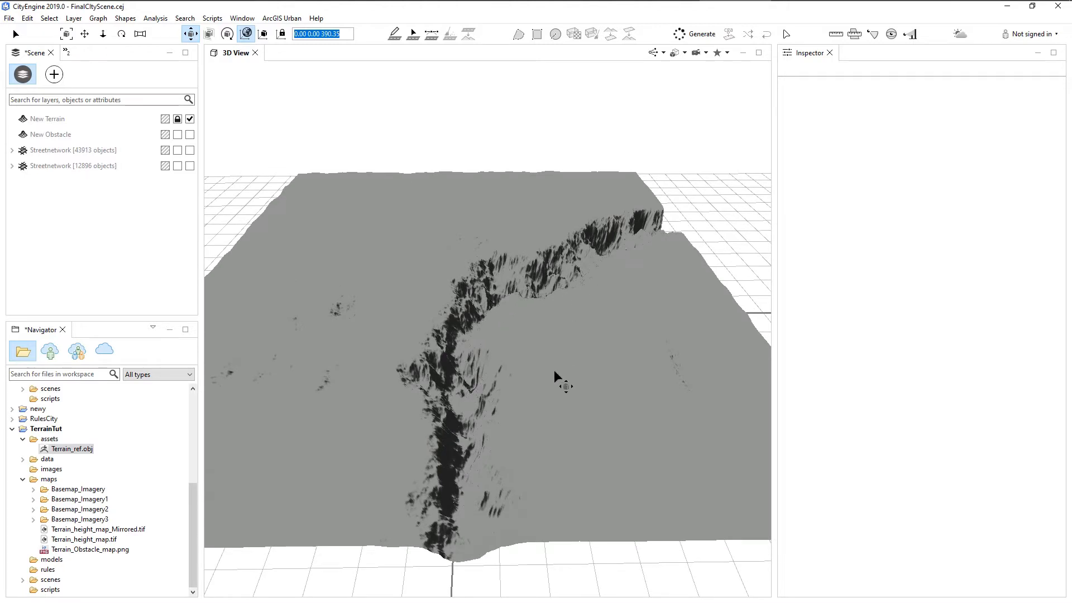
pyautogui.keyDown('alt'); pyautogui.moveTo(554, 370); pyautogui.dragTo(526, 363); pyautogui.keyUp('alt')
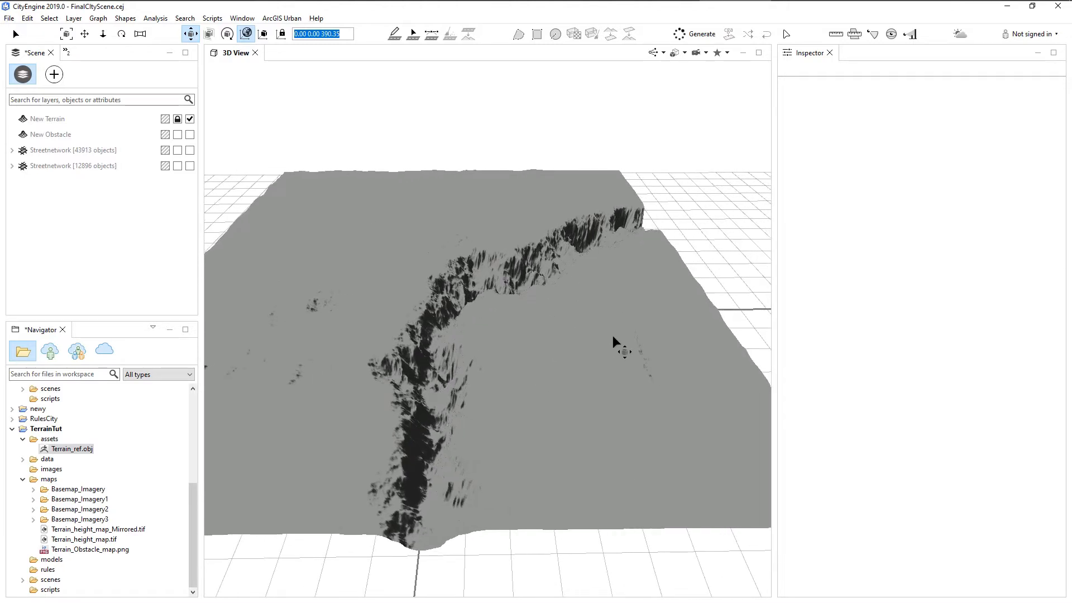
pyautogui.keyDown('alt'); pyautogui.moveTo(457, 363); pyautogui.dragTo(491, 359); pyautogui.keyUp('alt')
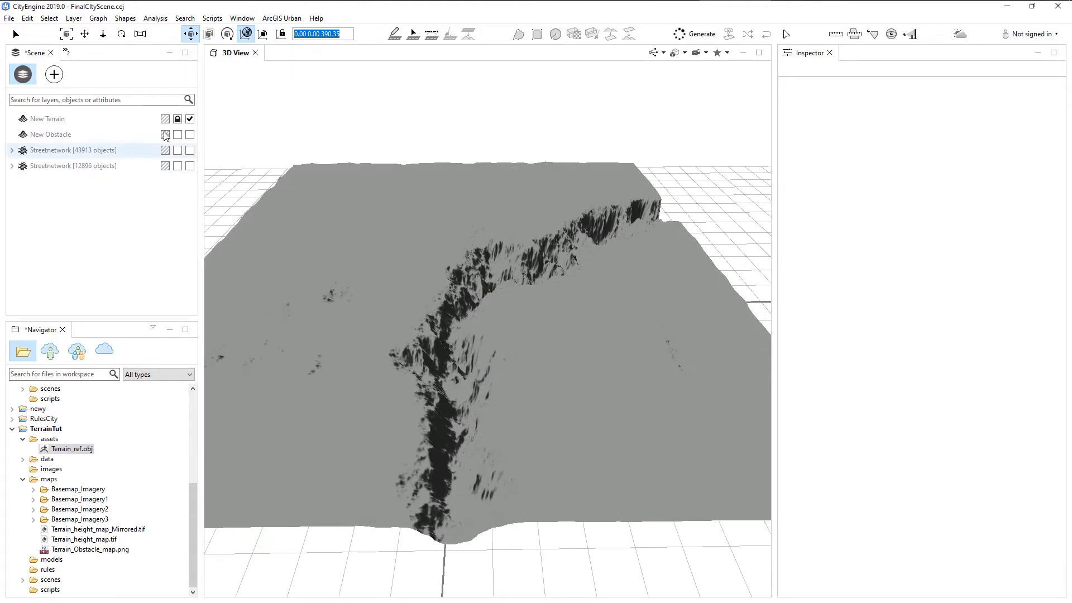
# Step: Hide the New Terrain layer and show the New Obstacle layer instead
pyautogui.click(189, 119)
pyautogui.click(190, 134)
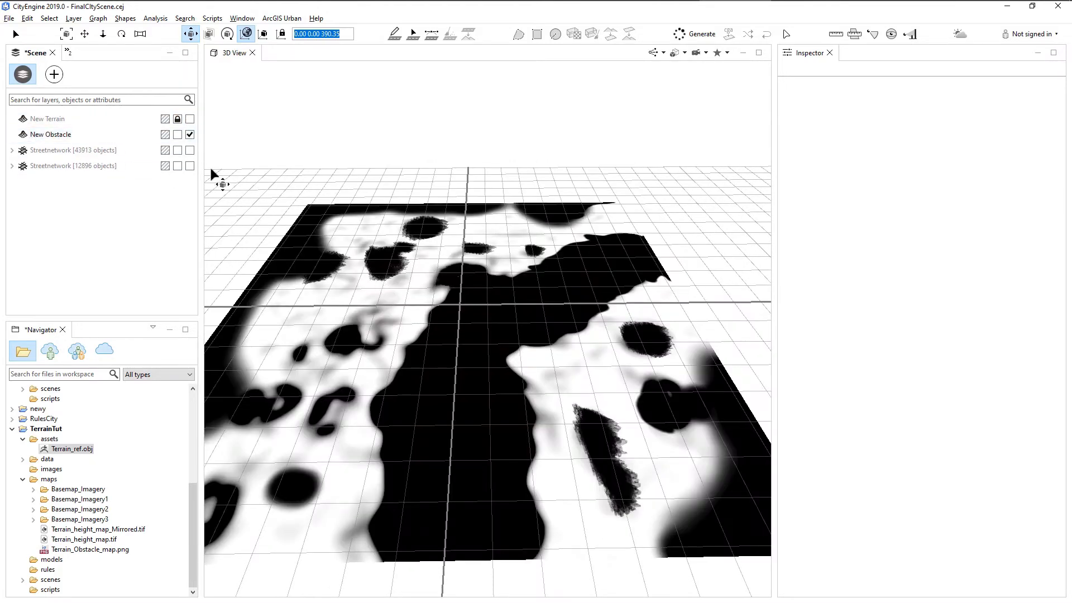
pyautogui.moveTo(443, 358)
pyautogui.keyDown('alt'); pyautogui.mouseDown()
pyautogui.moveTo(441, 378)
pyautogui.moveTo(441, 359)
pyautogui.mouseUp(); pyautogui.keyUp('alt')
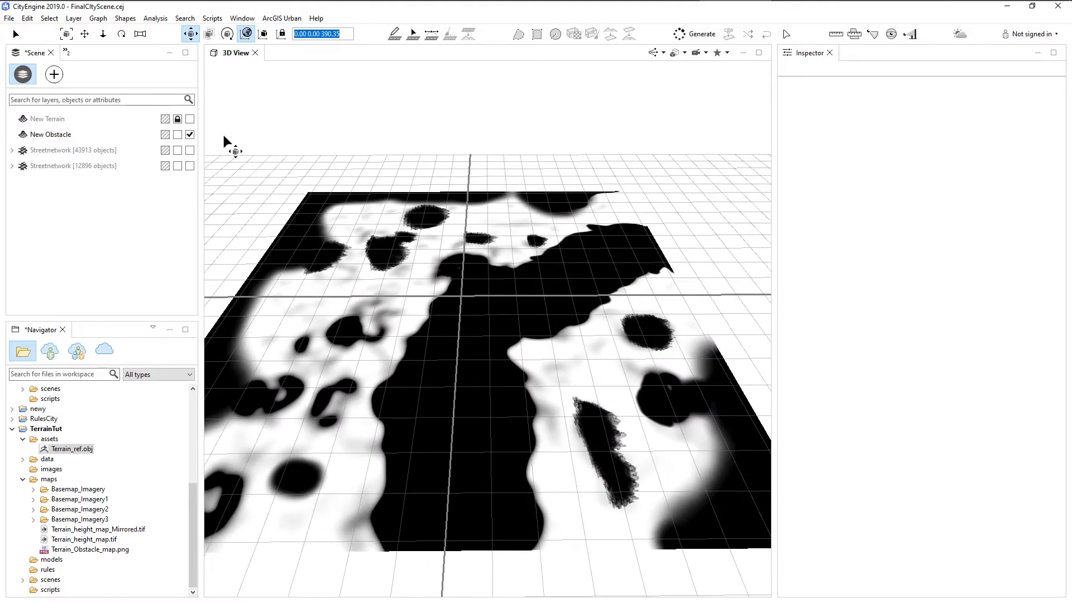
# Step: Show the New Terrain layer above the obstacle map to compare the two, and hide the terrain again
pyautogui.click(190, 119)
pyautogui.keyDown('alt'); pyautogui.moveTo(401, 256); pyautogui.dragTo(504, 401); pyautogui.keyUp('alt')
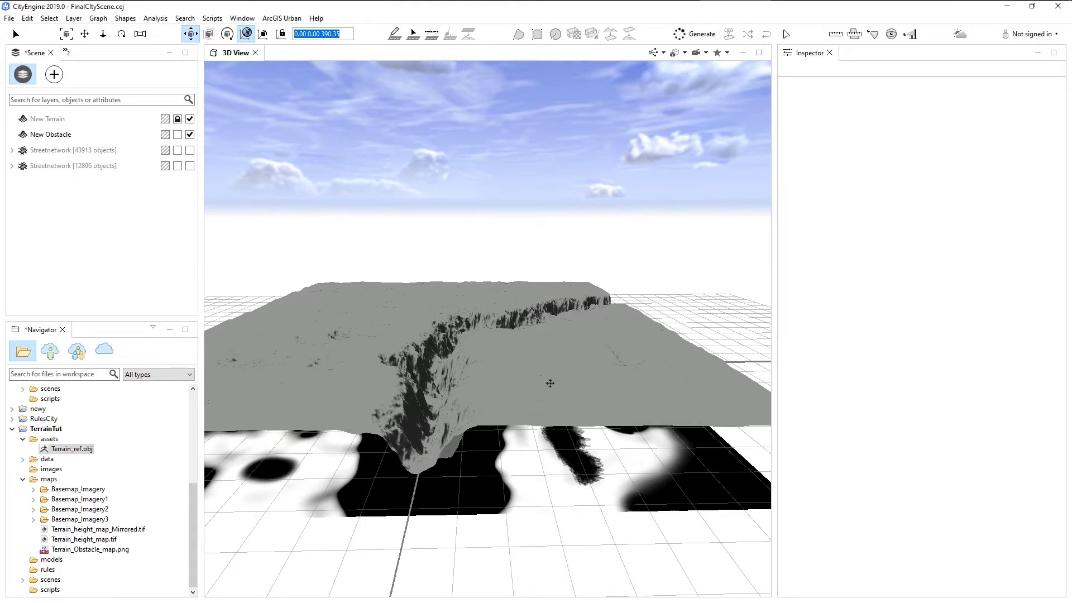
pyautogui.keyDown('alt'); pyautogui.moveTo(544, 364); pyautogui.dragTo(525, 454); pyautogui.keyUp('alt')
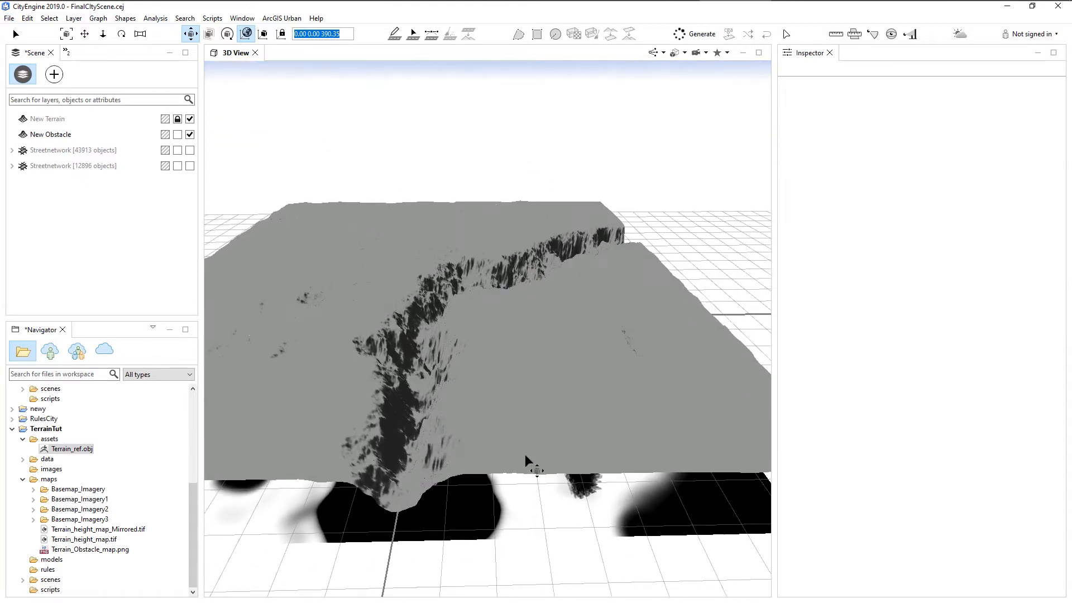
pyautogui.click(189, 119)
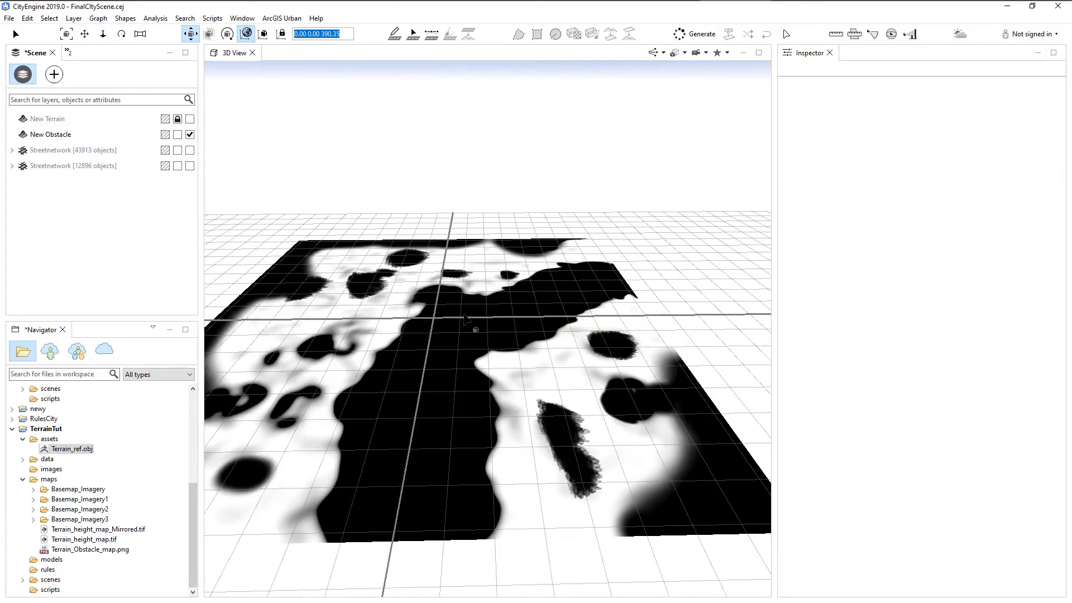
# Step: Examine the black and white areas of the New Obstacle map around the canyon
pyautogui.keyDown('alt'); pyautogui.moveTo(497, 367); pyautogui.dragTo(510, 384, button='middle'); pyautogui.keyUp('alt')
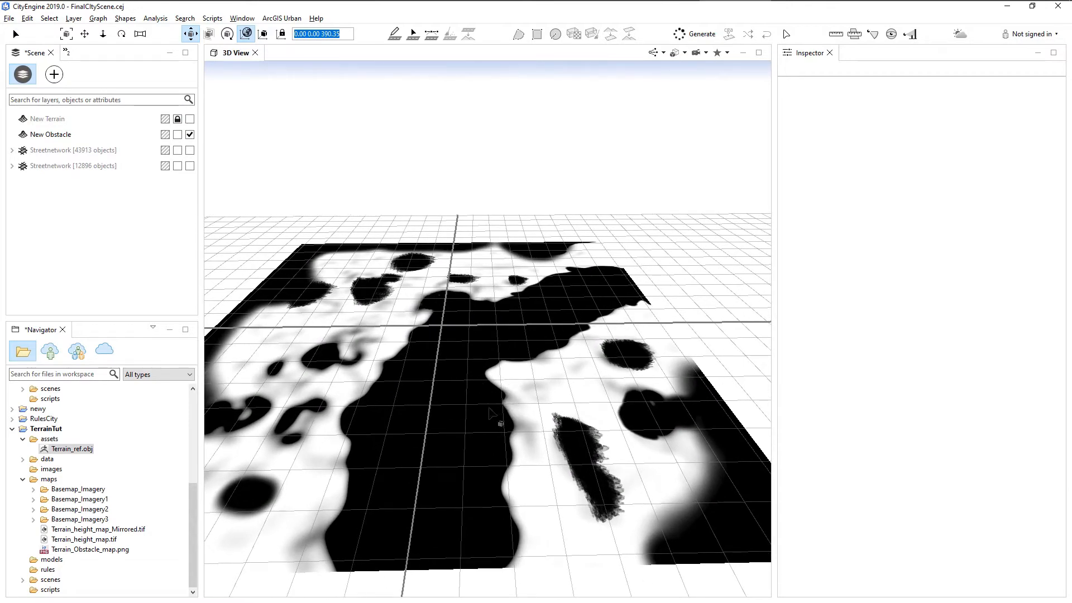
pyautogui.keyDown('alt'); pyautogui.moveTo(489, 409); pyautogui.dragTo(507, 415, button='middle'); pyautogui.keyUp('alt')
pyautogui.scroll(-3, 476, 393)
pyautogui.keyDown('alt'); pyautogui.moveTo(483, 359); pyautogui.dragTo(481, 386); pyautogui.keyUp('alt')
pyautogui.scroll(2, 480, 385)
pyautogui.keyDown('alt'); pyautogui.moveTo(492, 398); pyautogui.dragTo(522, 400, button='middle'); pyautogui.keyUp('alt')
pyautogui.keyDown('alt'); pyautogui.moveTo(522, 400); pyautogui.dragTo(492, 405); pyautogui.keyUp('alt')
pyautogui.keyDown('alt'); pyautogui.moveTo(491, 405); pyautogui.dragTo(455, 411, button='middle'); pyautogui.keyUp('alt')
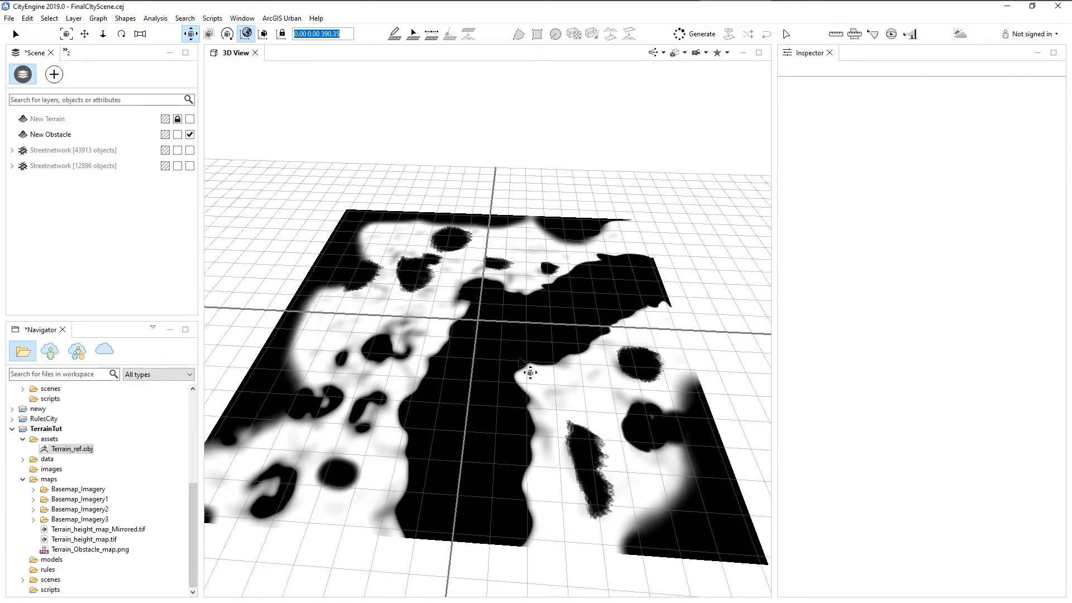
# Step: Hide the New Obstacle layer to view the empty grid, and show the layer again
pyautogui.click(190, 138)
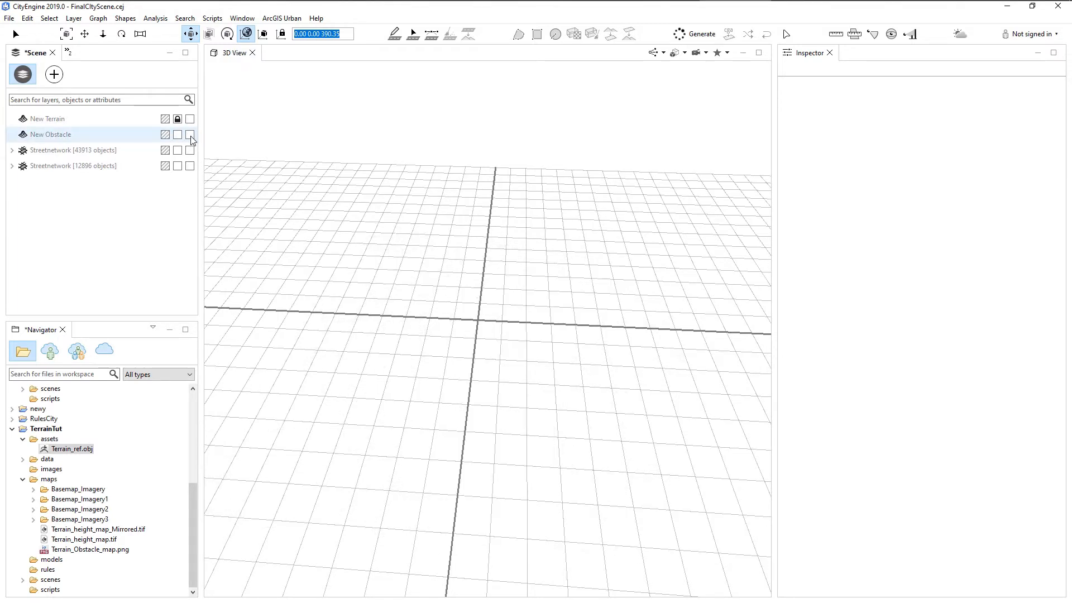
pyautogui.keyDown('alt'); pyautogui.moveTo(419, 311); pyautogui.dragTo(434, 316, button='middle'); pyautogui.keyUp('alt')
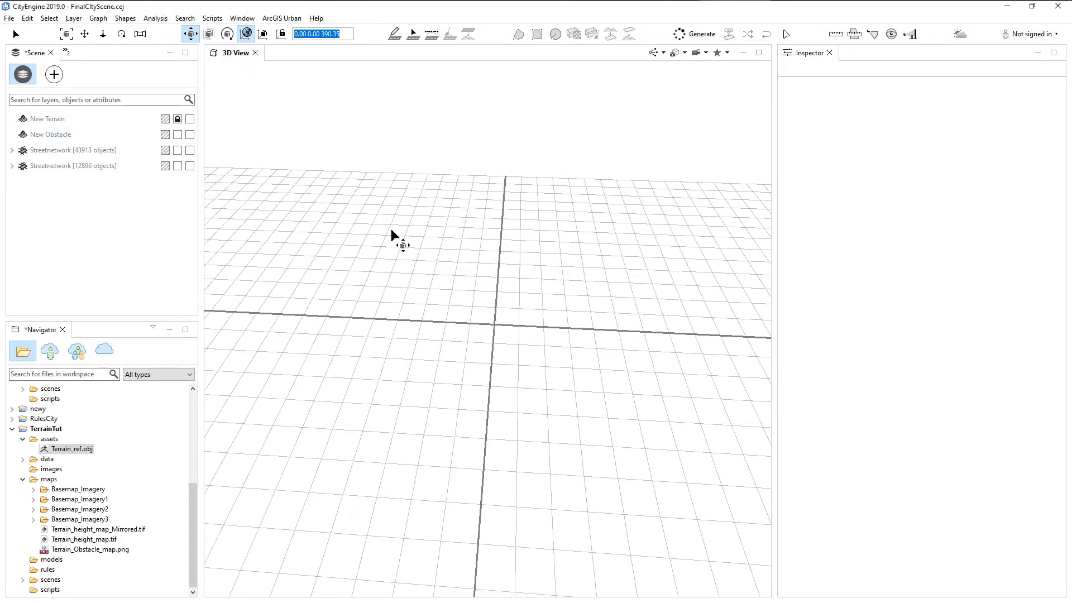
pyautogui.keyDown('alt'); pyautogui.moveTo(491, 335); pyautogui.dragTo(462, 361, button='middle'); pyautogui.keyUp('alt')
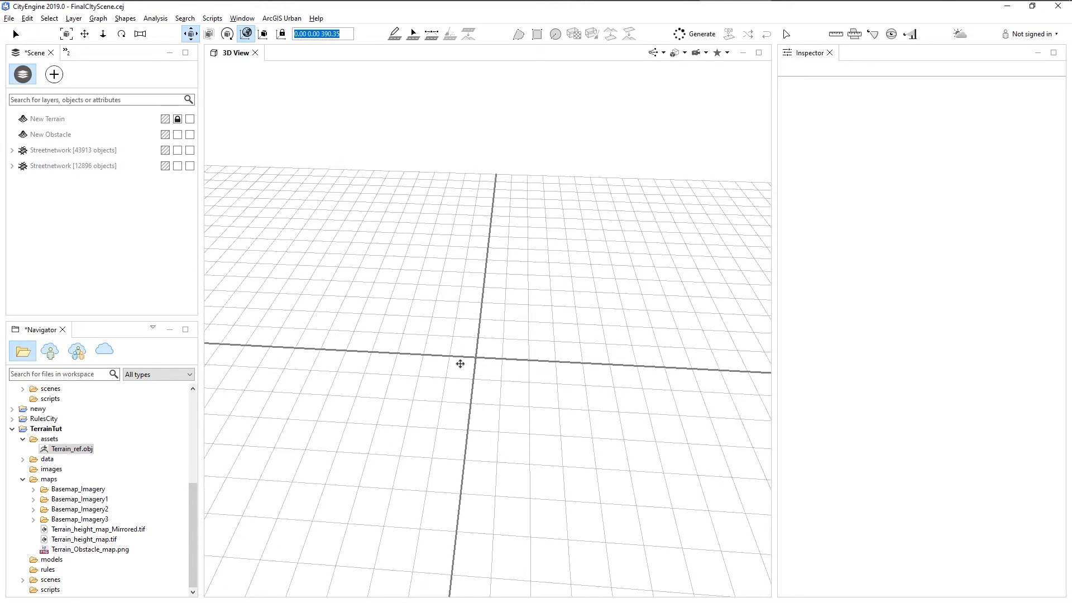
pyautogui.click(190, 136)
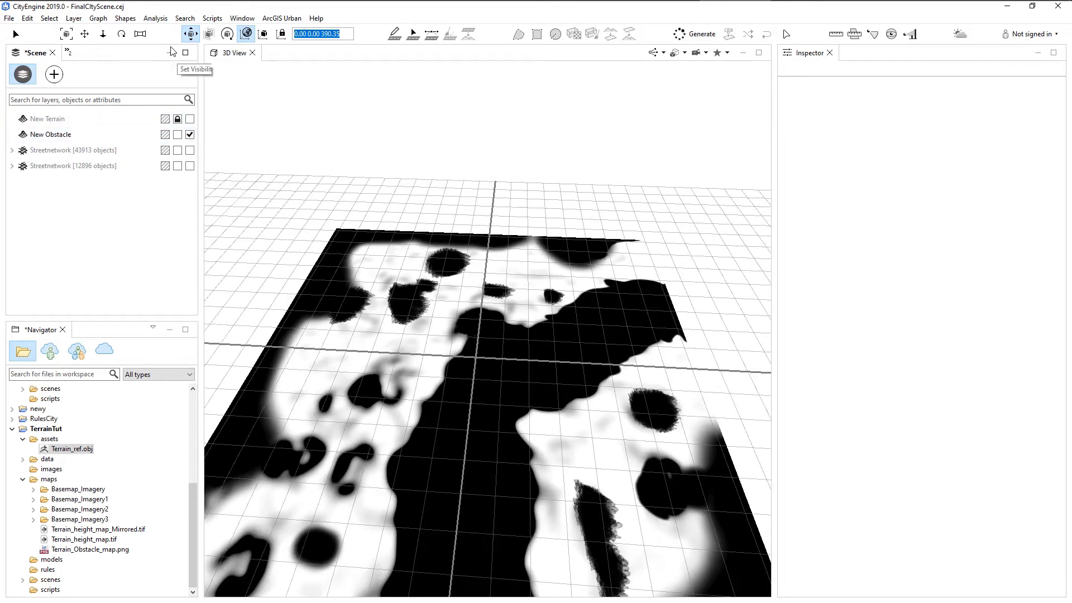
# Step: Open the Grow Streets settings with the whole obstacle map in view
pyautogui.click(98, 19)
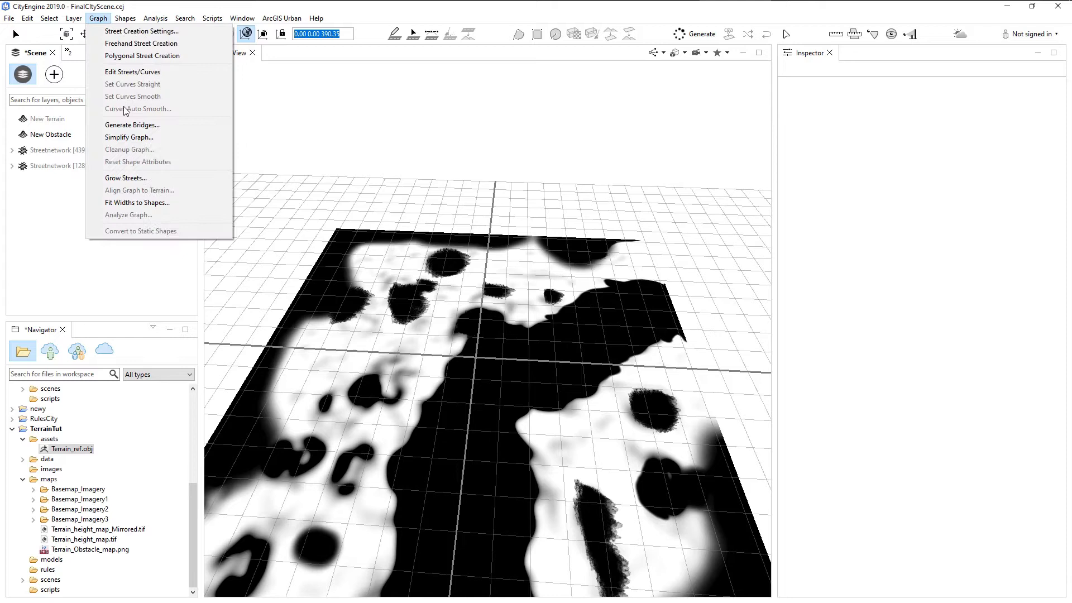
pyautogui.click(143, 178)
pyautogui.moveTo(445, 226); pyautogui.dragTo(337, 103, button='middle')
pyautogui.moveTo(432, 263)
pyautogui.mouseDown(button='middle')
pyautogui.moveTo(389, 222)
pyautogui.moveTo(478, 322)
pyautogui.moveTo(481, 369)
pyautogui.mouseUp(button='middle')
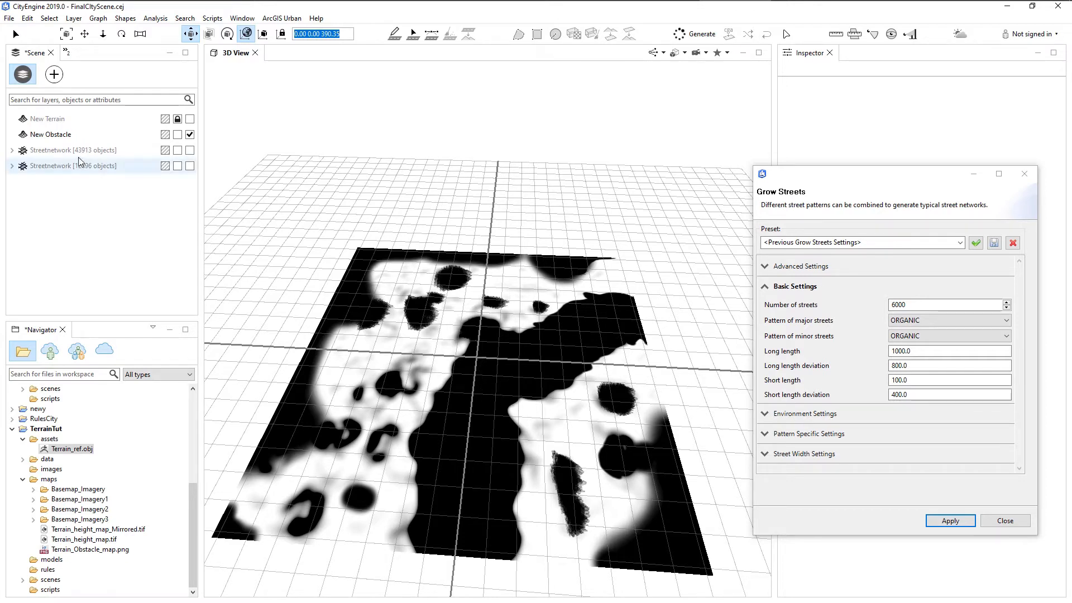
# Step: Move the New Obstacle layer along X and about 3547 along Z so a white area lies over the scene origin
pyautogui.click(64, 135)
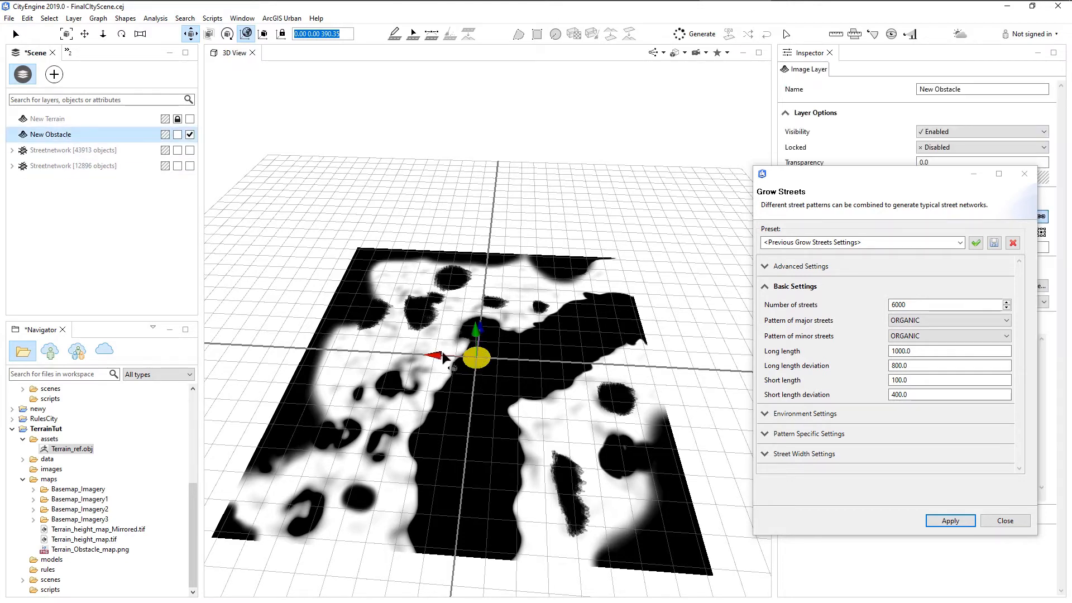
pyautogui.click(456, 358)
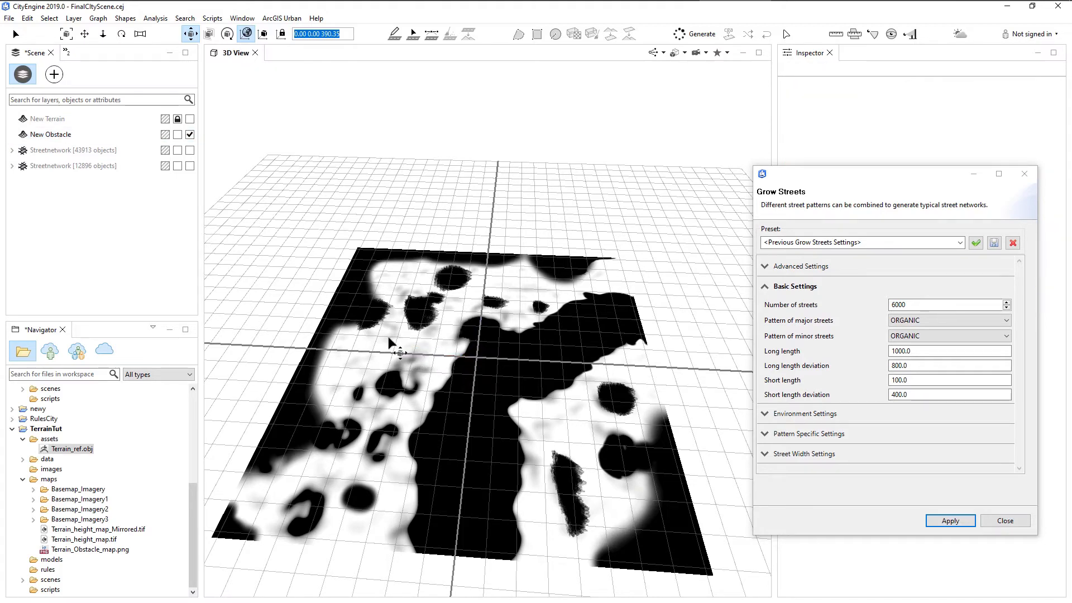
pyautogui.click(112, 135)
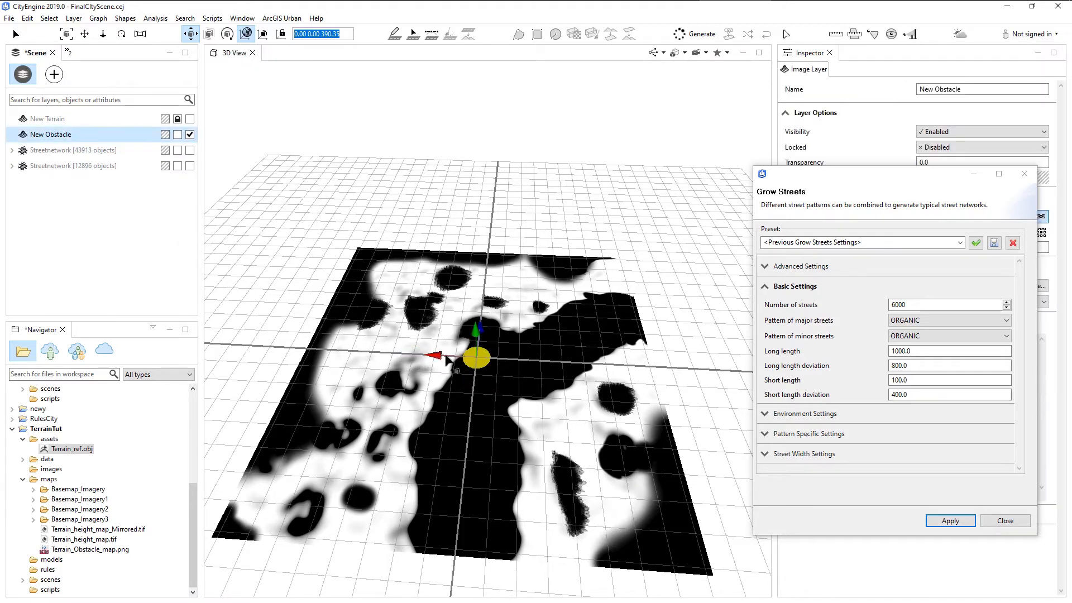
pyautogui.moveTo(433, 354); pyautogui.dragTo(427, 282)
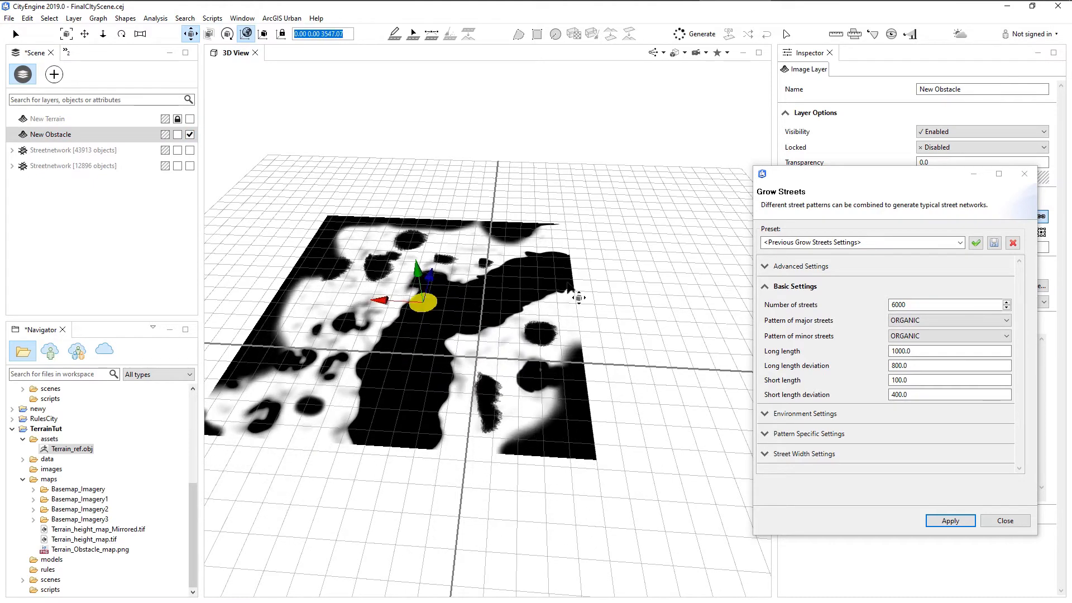
# Step: Grow a street network of 500 streets with organic major and minor patterns on the obstacle map's white area
pyautogui.doubleClick(898, 304)
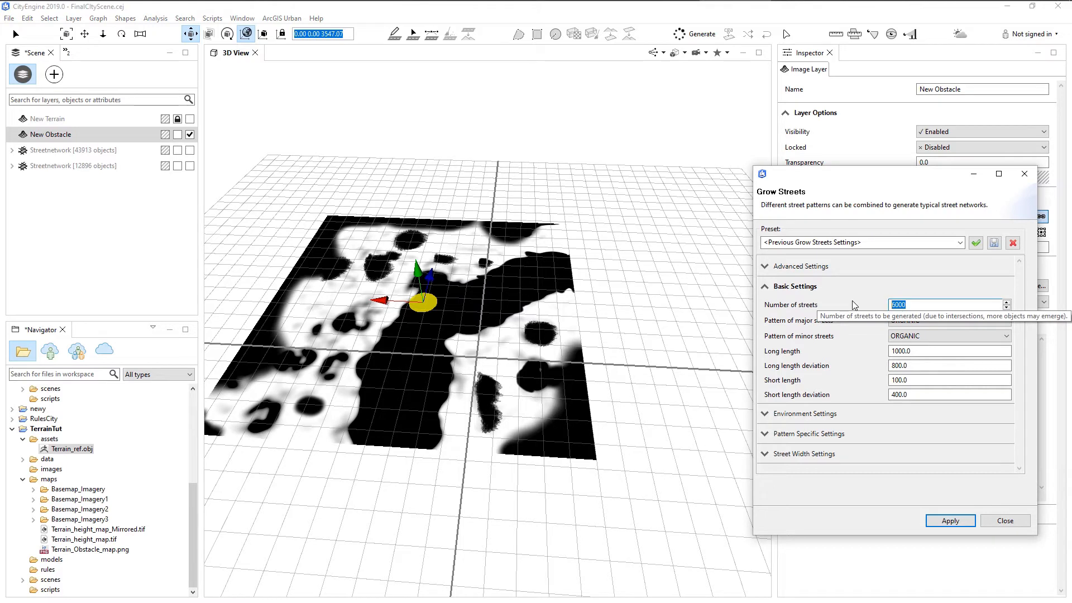
pyautogui.write('500')
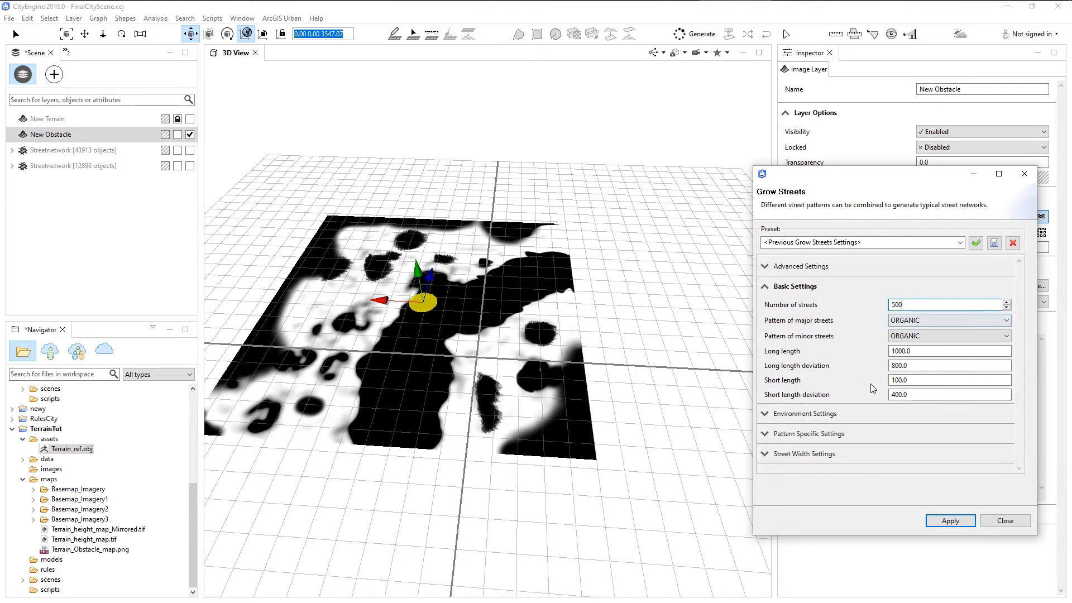
pyautogui.doubleClick(909, 351)
pyautogui.doubleClick(913, 365)
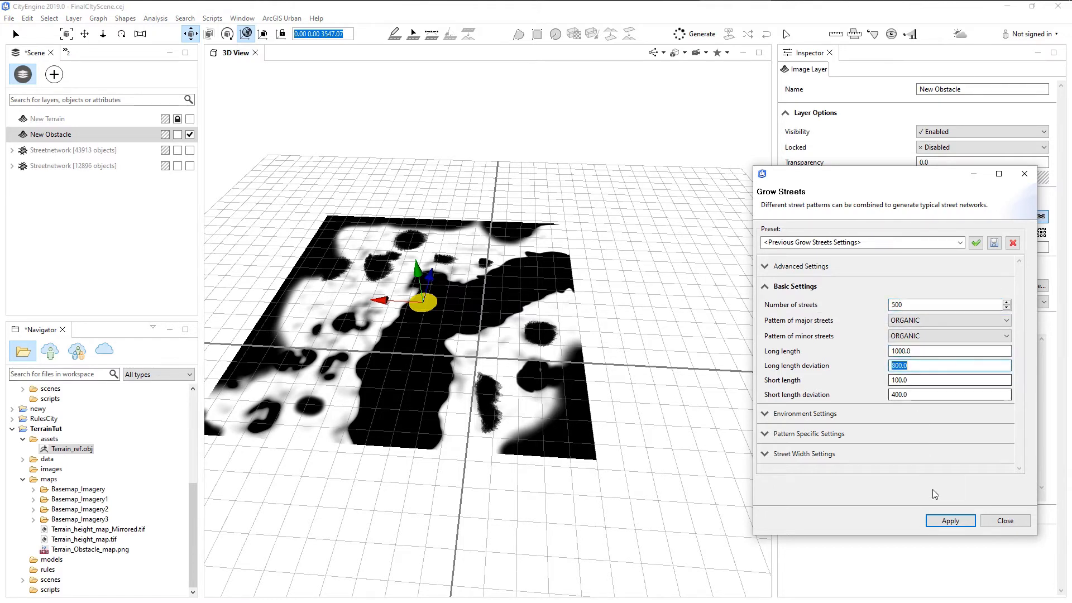
pyautogui.click(943, 523)
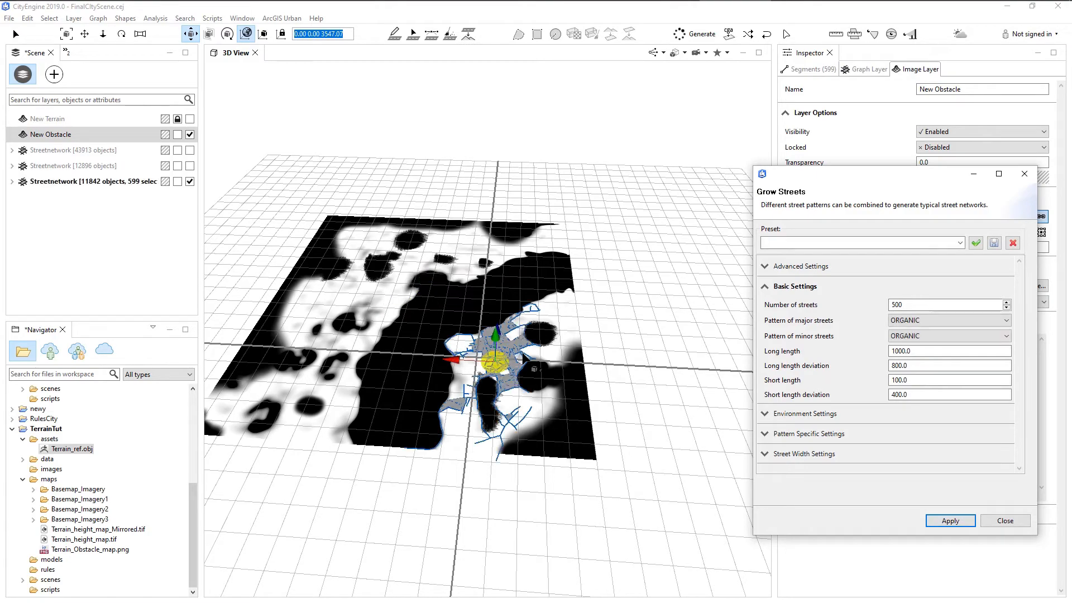
pyautogui.scroll(2, 621, 423)
pyautogui.scroll(5, 621, 423)
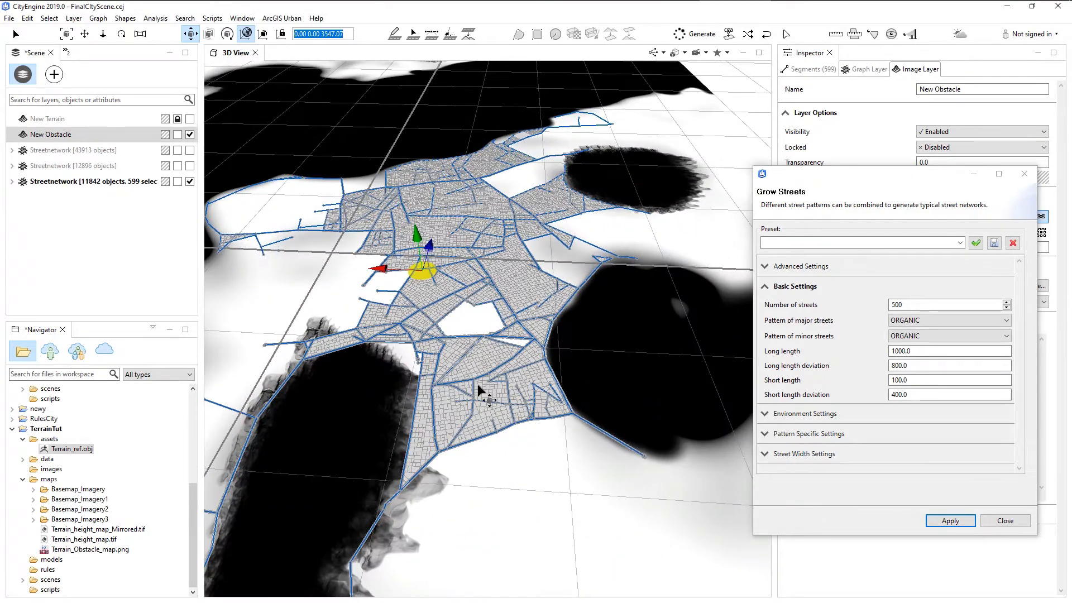
pyautogui.moveTo(479, 390); pyautogui.dragTo(551, 378, button='middle')
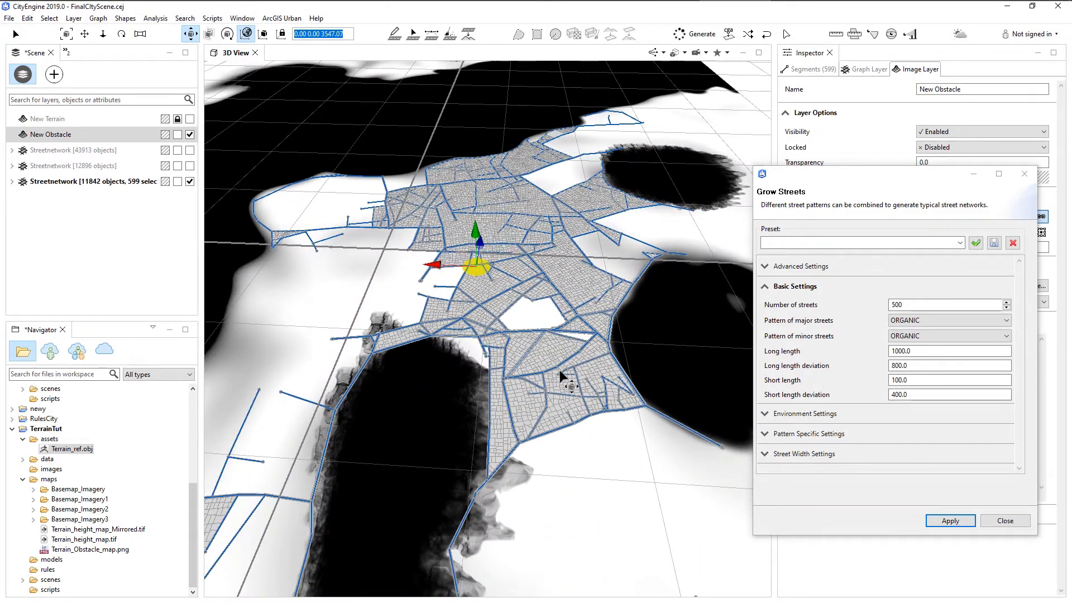
pyautogui.scroll(6, 560, 371)
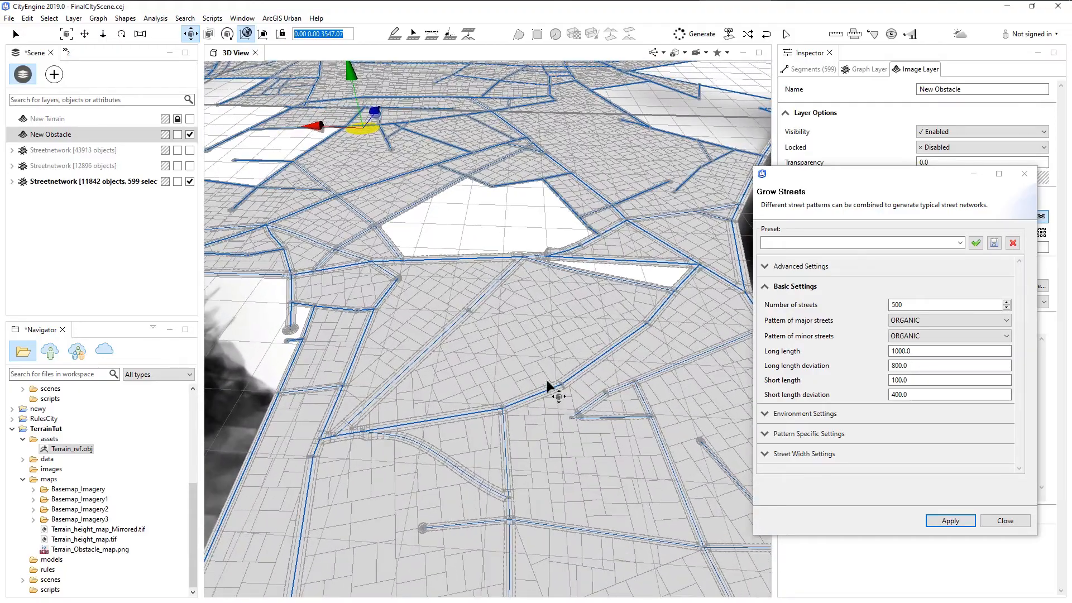
# Step: Examine how the grown streets follow the obstacle map's white areas, and close the Grow Streets settings
pyautogui.scroll(-8, 549, 386)
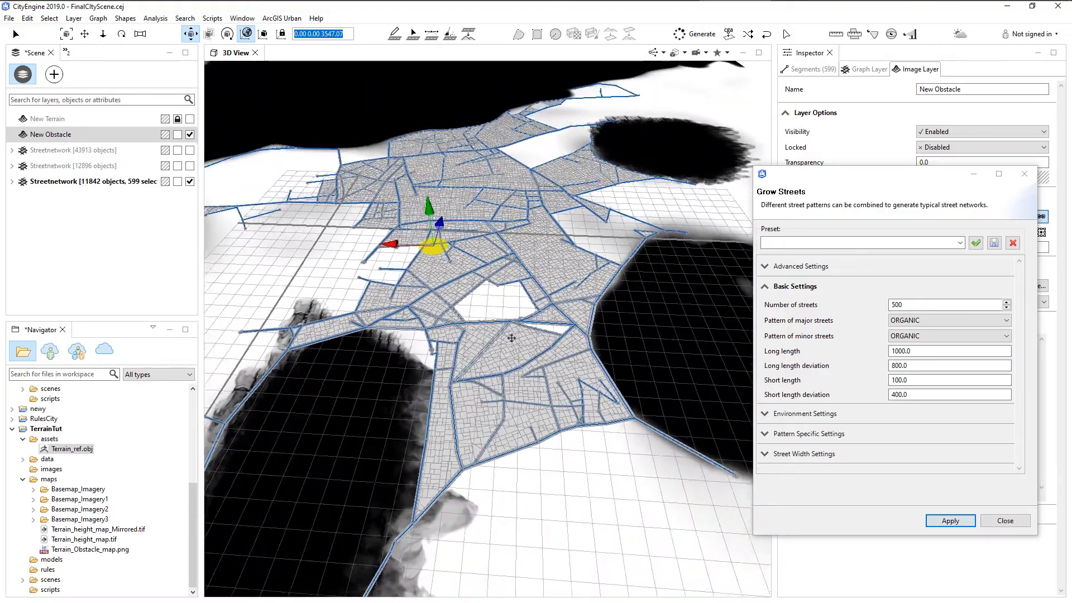
pyautogui.scroll(6, 524, 350)
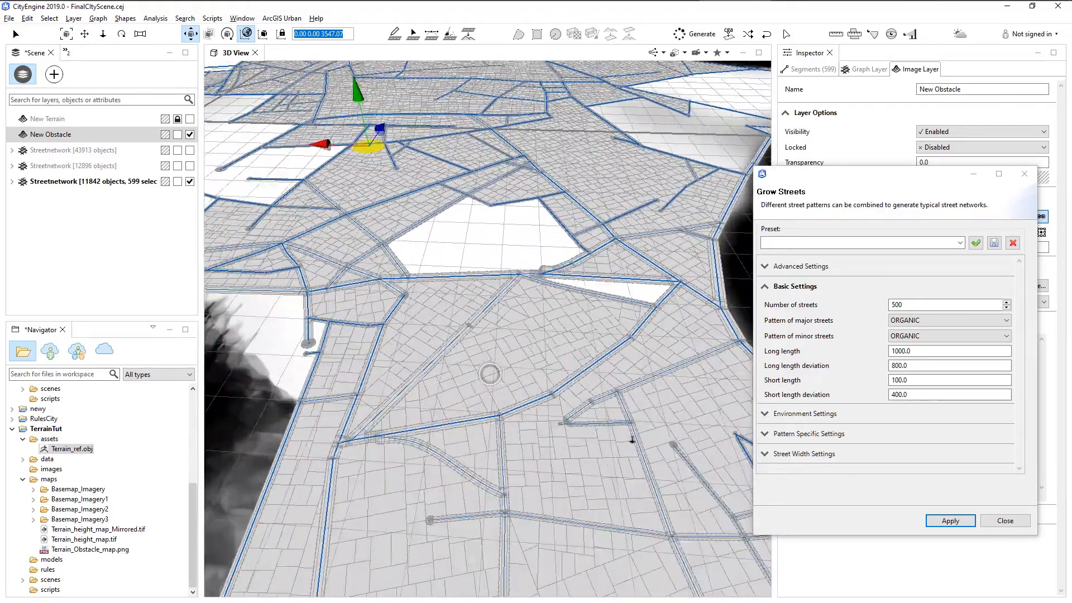
pyautogui.scroll(3, 632, 440)
pyautogui.scroll(-8, 535, 365)
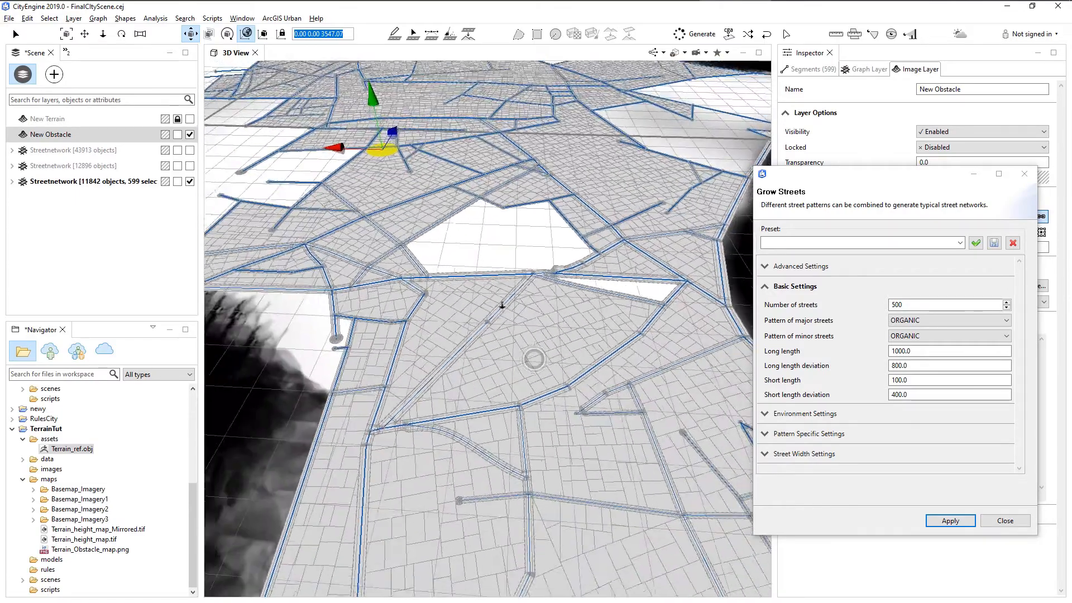
pyautogui.click(1005, 521)
pyautogui.scroll(-6, 545, 371)
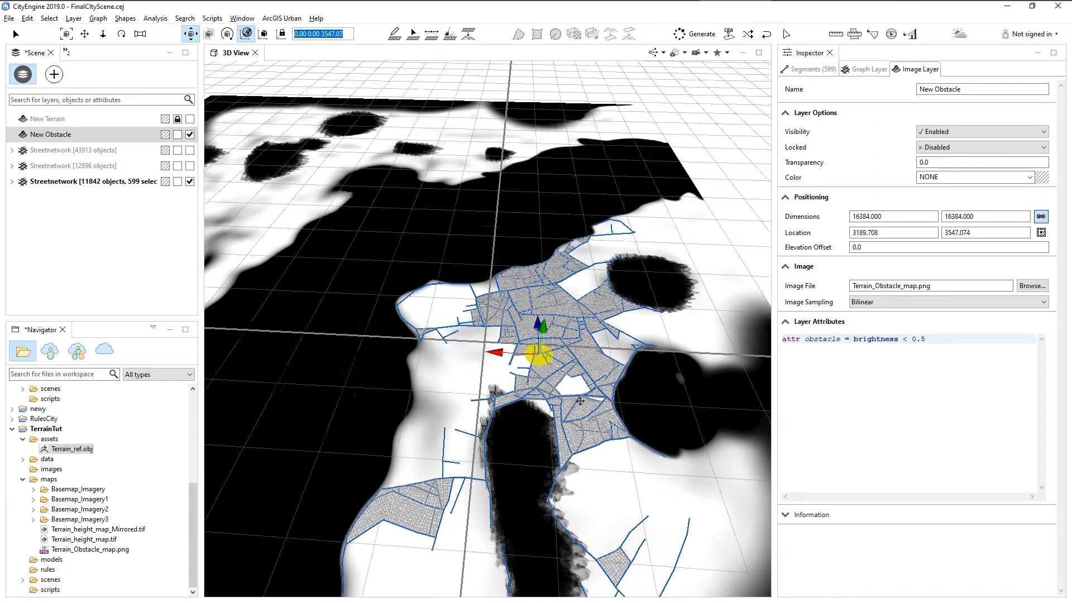
pyautogui.scroll(-5, 546, 401)
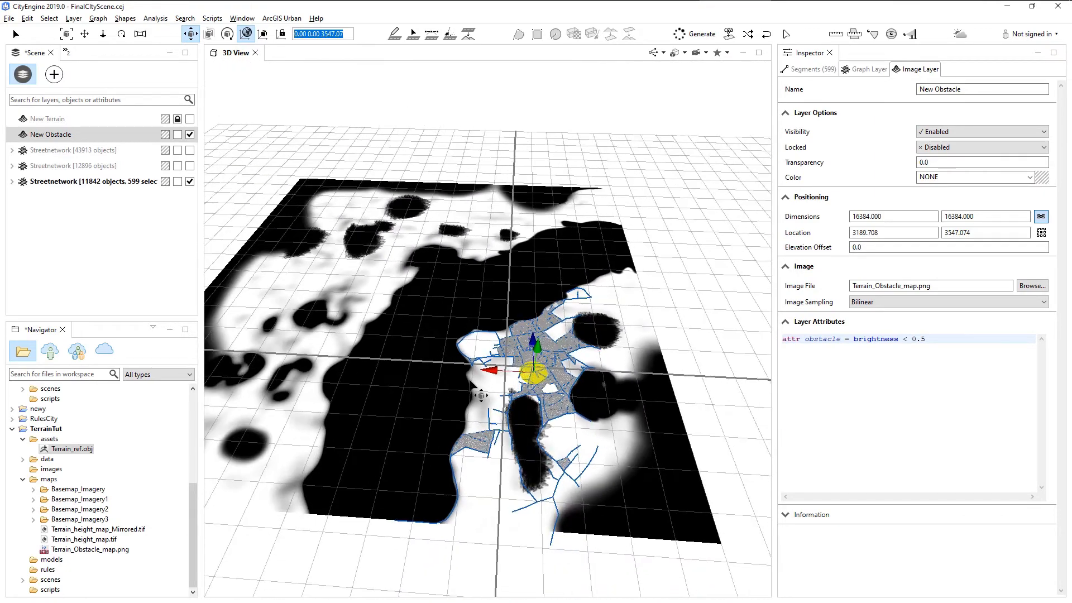
# Step: Set the New Obstacle layer's location to 0, 0
pyautogui.click(61, 135)
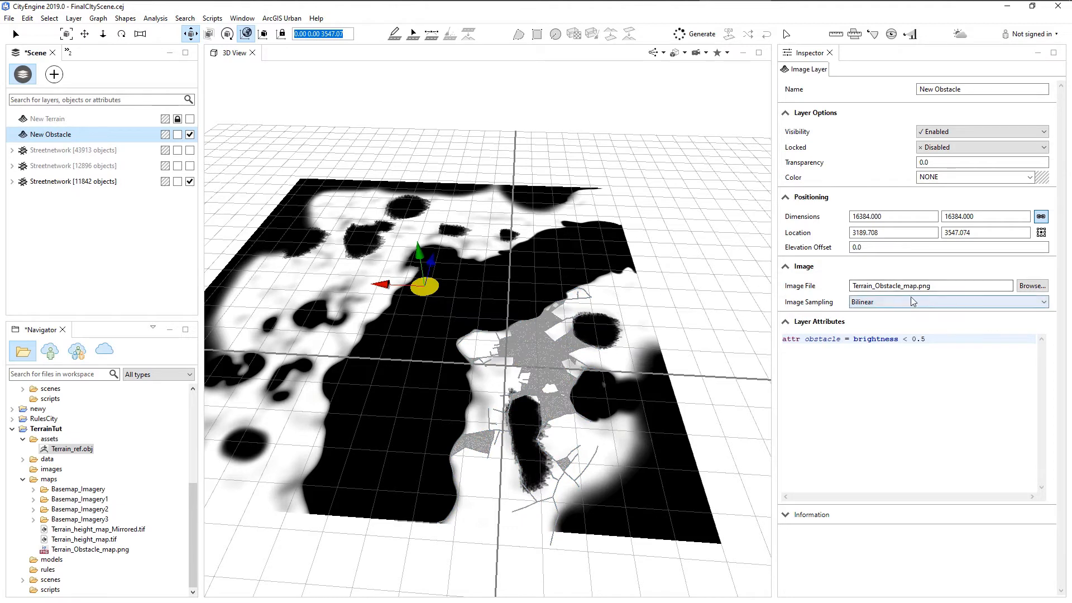
pyautogui.moveTo(896, 233); pyautogui.dragTo(835, 233)
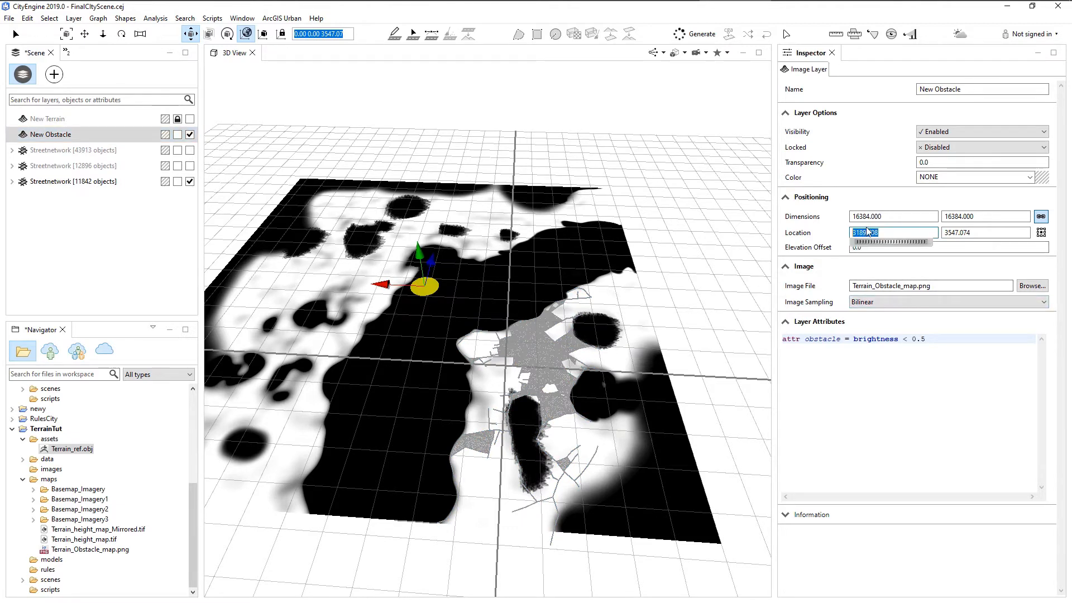
pyautogui.write('0')
pyautogui.press('Tab')
pyautogui.write('0')
pyautogui.press('Return')
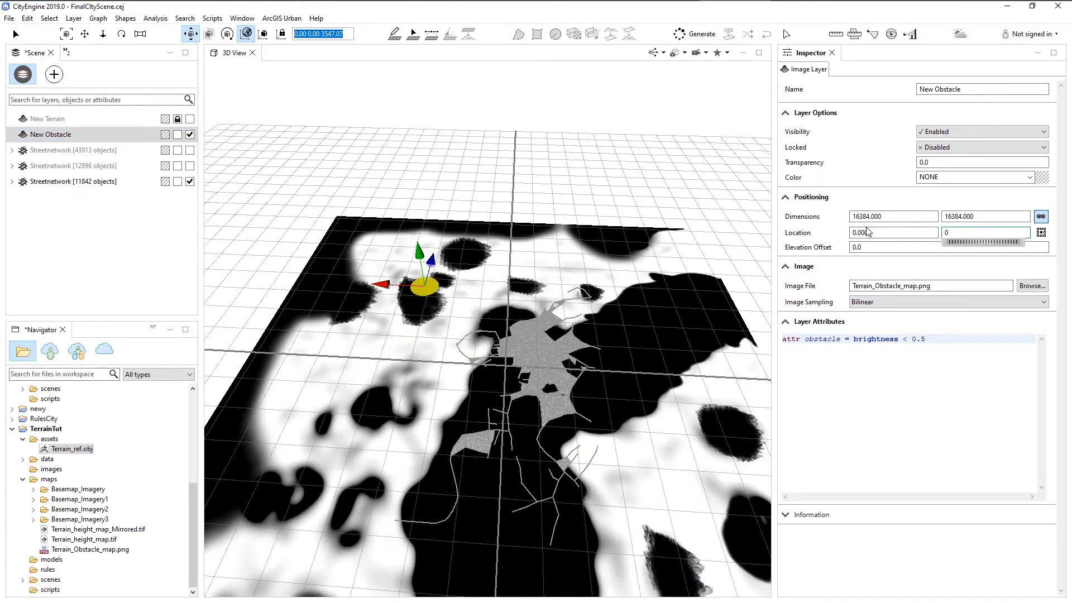
# Step: Move the whole street network back onto the obstacle map's white area, about -3475 along Z and a final -96 along X
pyautogui.click(132, 182)
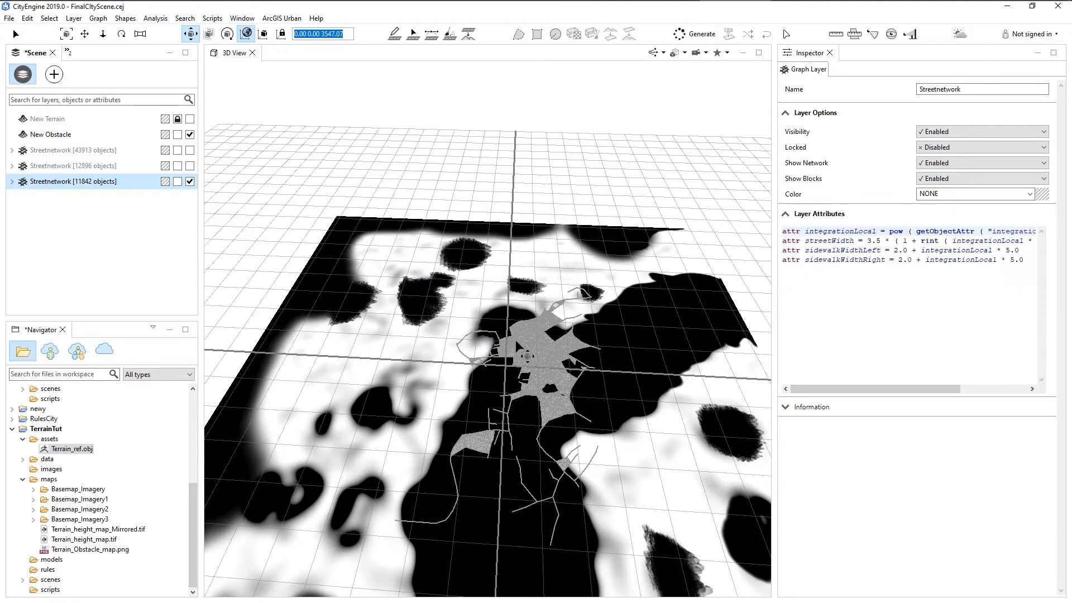
pyautogui.scroll(-3, 561, 346)
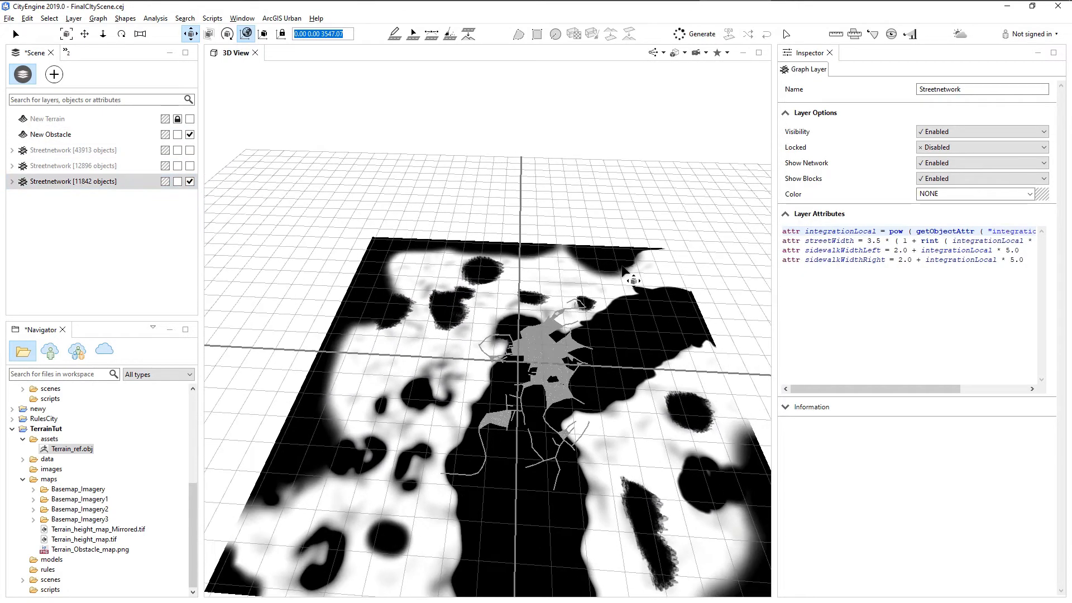
pyautogui.moveTo(642, 247); pyautogui.dragTo(350, 515)
pyautogui.keyDown('alt'); pyautogui.moveTo(589, 468); pyautogui.dragTo(712, 447); pyautogui.keyUp('alt')
pyautogui.moveTo(453, 292); pyautogui.dragTo(522, 322)
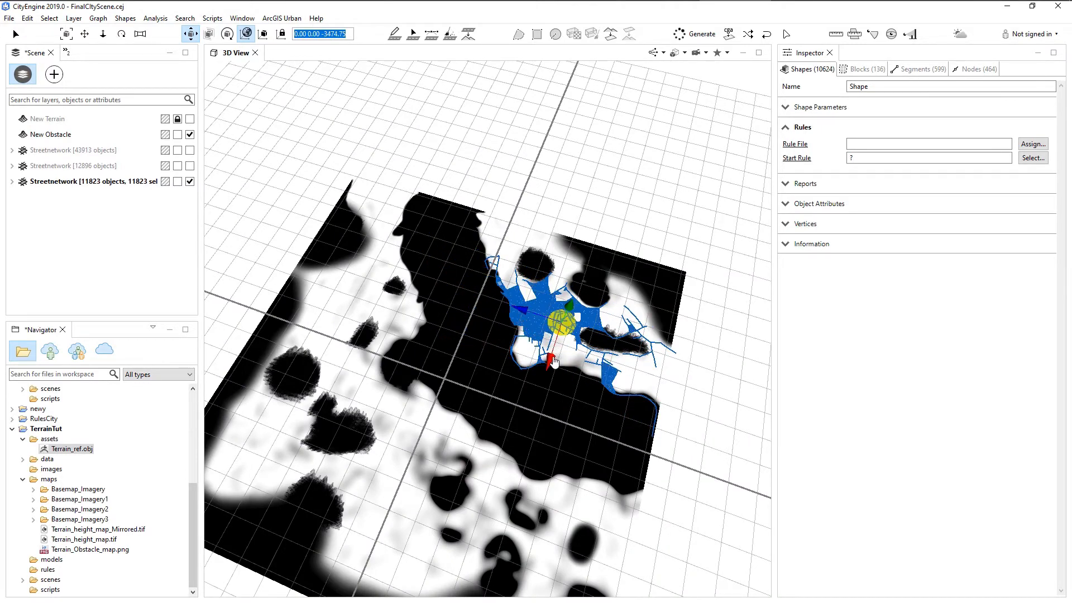
pyautogui.moveTo(550, 362); pyautogui.dragTo(553, 361)
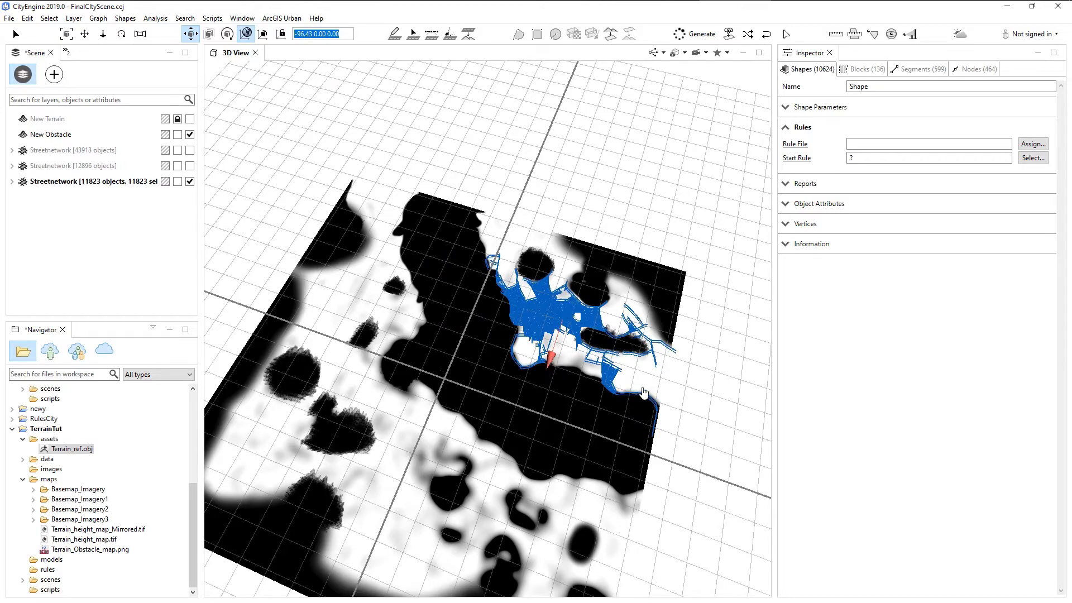
# Step: Deselect the streets and examine how the moved network fits the obstacle map's white area and its edges
pyautogui.keyDown('alt'); pyautogui.moveTo(639, 364); pyautogui.dragTo(402, 250); pyautogui.keyUp('alt')
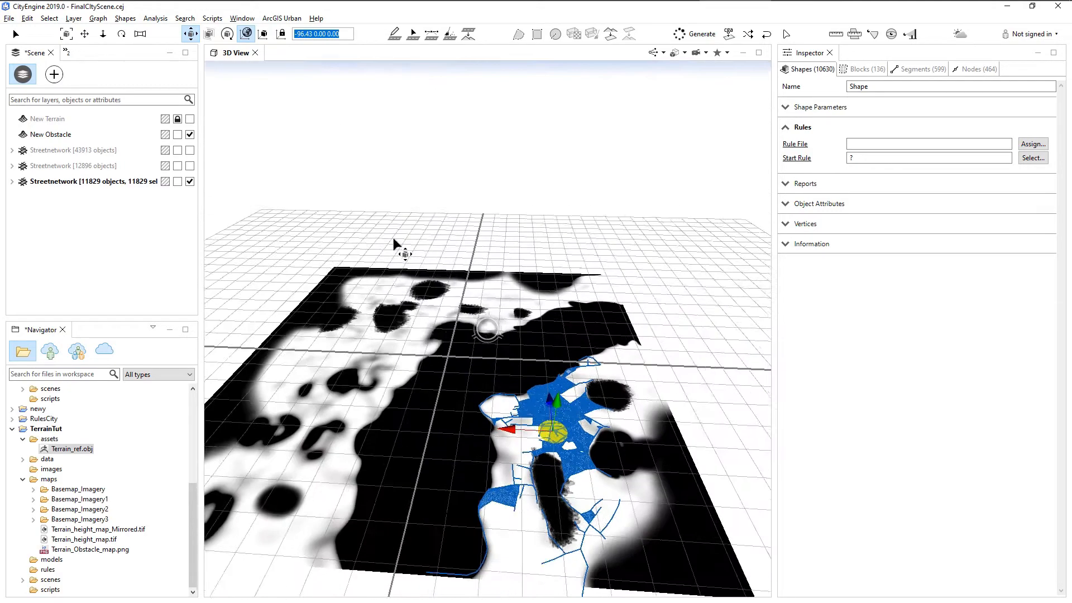
pyautogui.keyDown('alt'); pyautogui.moveTo(505, 416); pyautogui.dragTo(472, 362, button='middle'); pyautogui.keyUp('alt')
pyautogui.keyDown('alt'); pyautogui.moveTo(471, 362); pyautogui.dragTo(1061, 592, button='right'); pyautogui.keyUp('alt')
pyautogui.keyDown('alt'); pyautogui.moveTo(601, 444); pyautogui.dragTo(447, 411, button='right'); pyautogui.keyUp('alt')
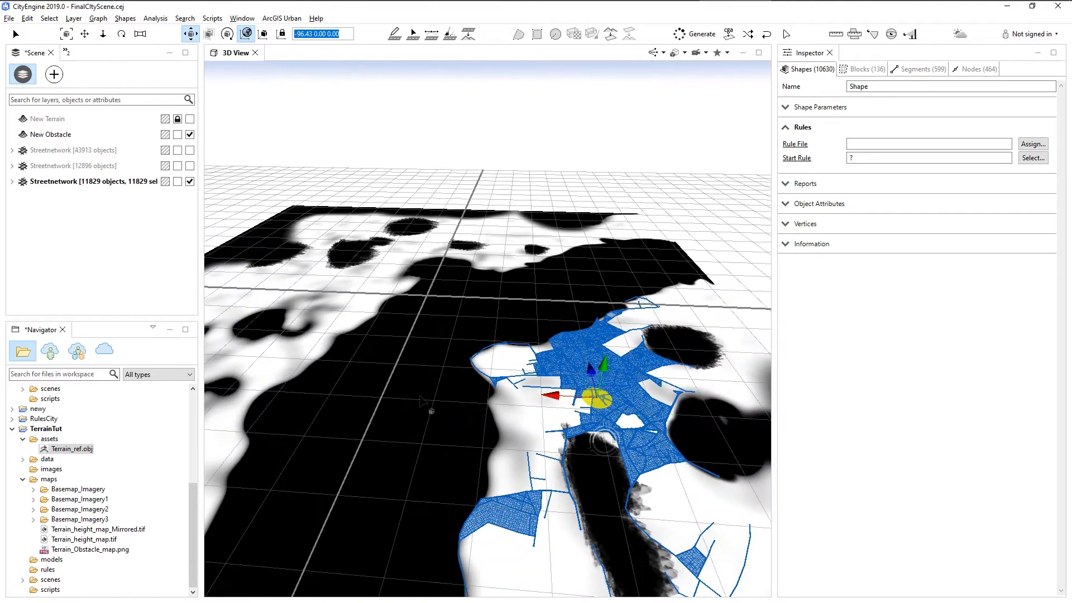
pyautogui.keyDown('alt'); pyautogui.moveTo(465, 412); pyautogui.dragTo(402, 395, button='middle'); pyautogui.keyUp('alt')
pyautogui.keyDown('alt'); pyautogui.moveTo(403, 400); pyautogui.dragTo(494, 450); pyautogui.keyUp('alt')
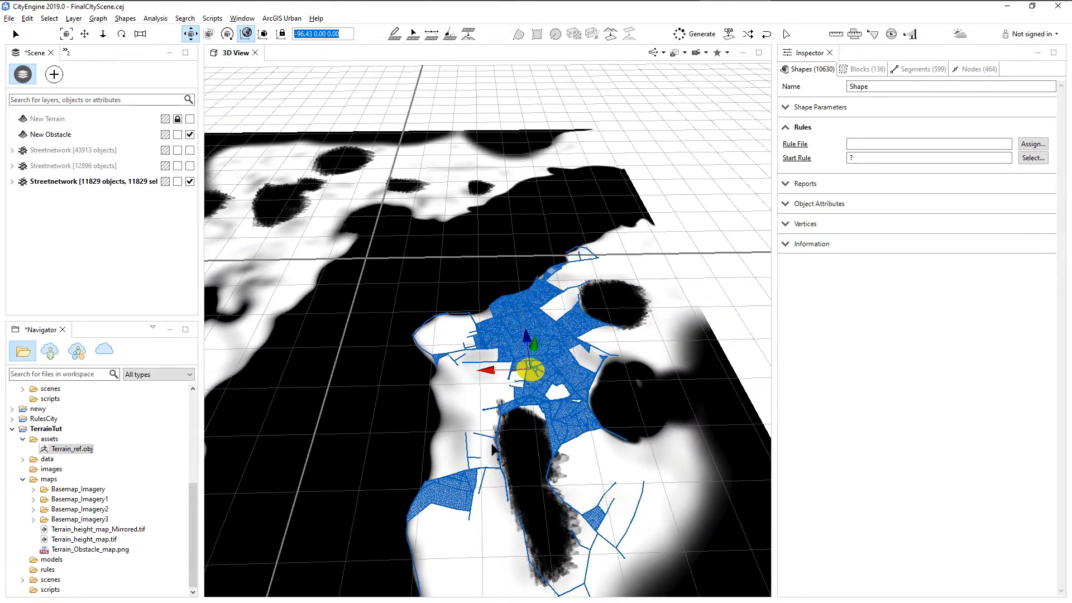
pyautogui.click(459, 394)
pyautogui.keyDown('alt'); pyautogui.moveTo(493, 395); pyautogui.dragTo(1067, 570, button='right'); pyautogui.keyUp('alt')
pyautogui.keyDown('alt'); pyautogui.moveTo(445, 438); pyautogui.dragTo(796, 518, button='right'); pyautogui.keyUp('alt')
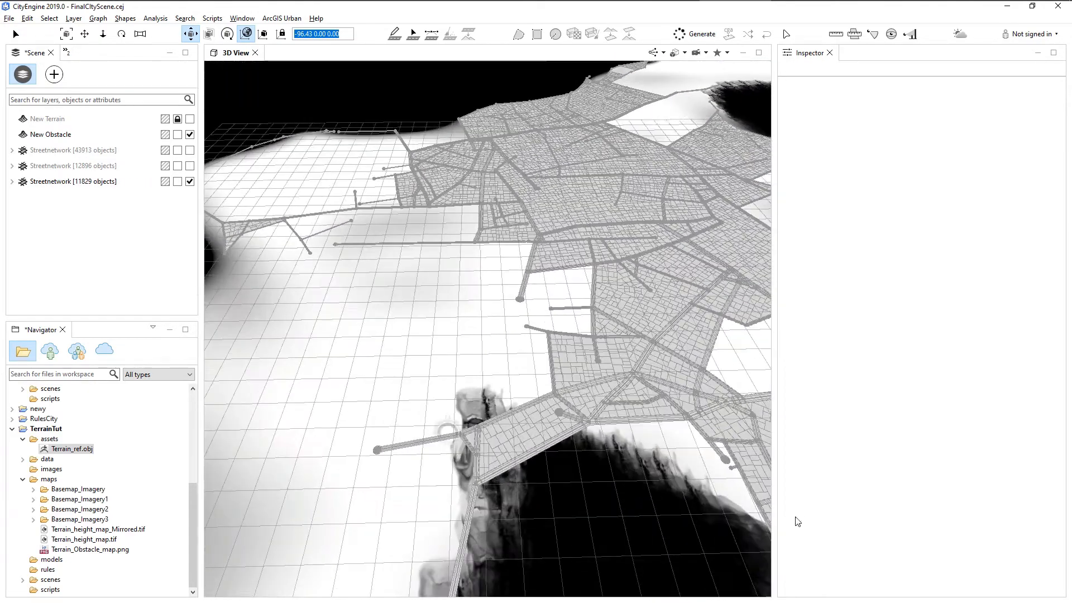
pyautogui.scroll(3, 507, 449)
pyautogui.scroll(-10, 518, 431)
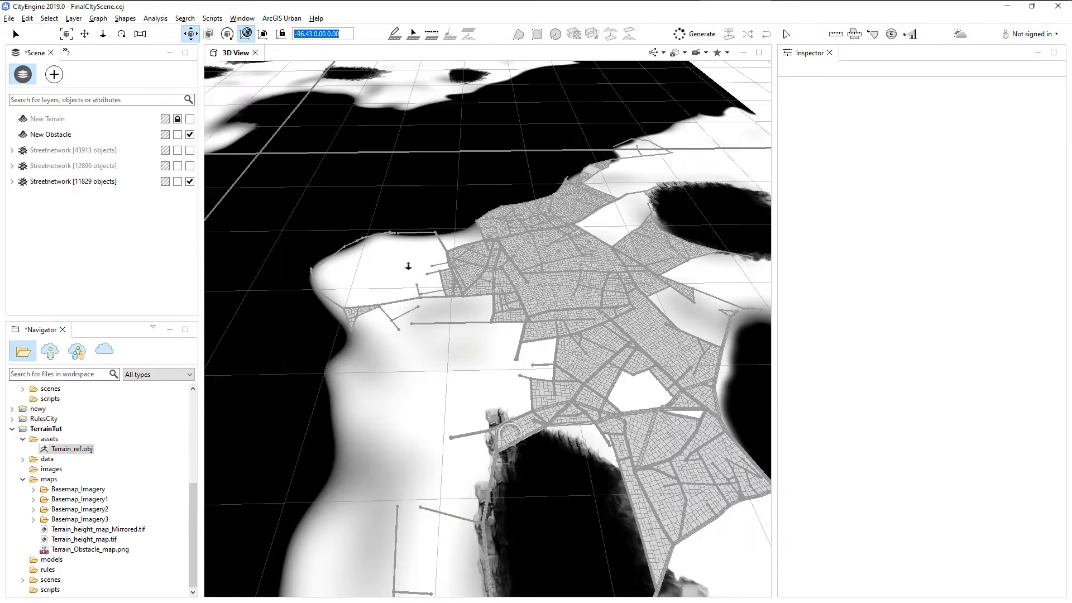
# Step: Select the whole street network and set the minimum lot area of its blocks to 300
pyautogui.moveTo(687, 212); pyautogui.dragTo(254, 596)
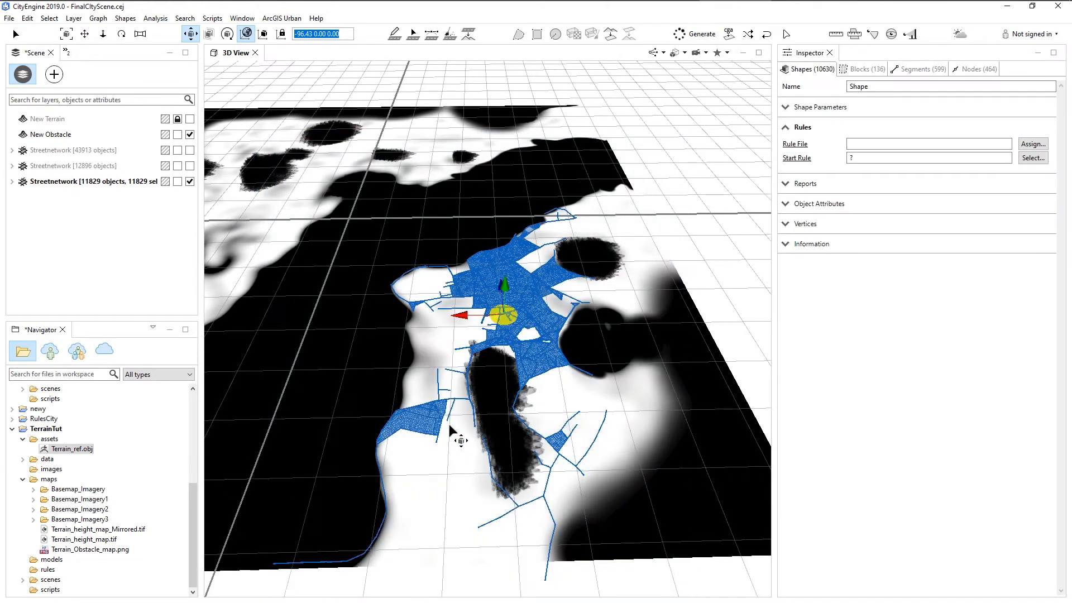
pyautogui.keyDown('alt'); pyautogui.moveTo(506, 339); pyautogui.dragTo(506, 413); pyautogui.keyUp('alt')
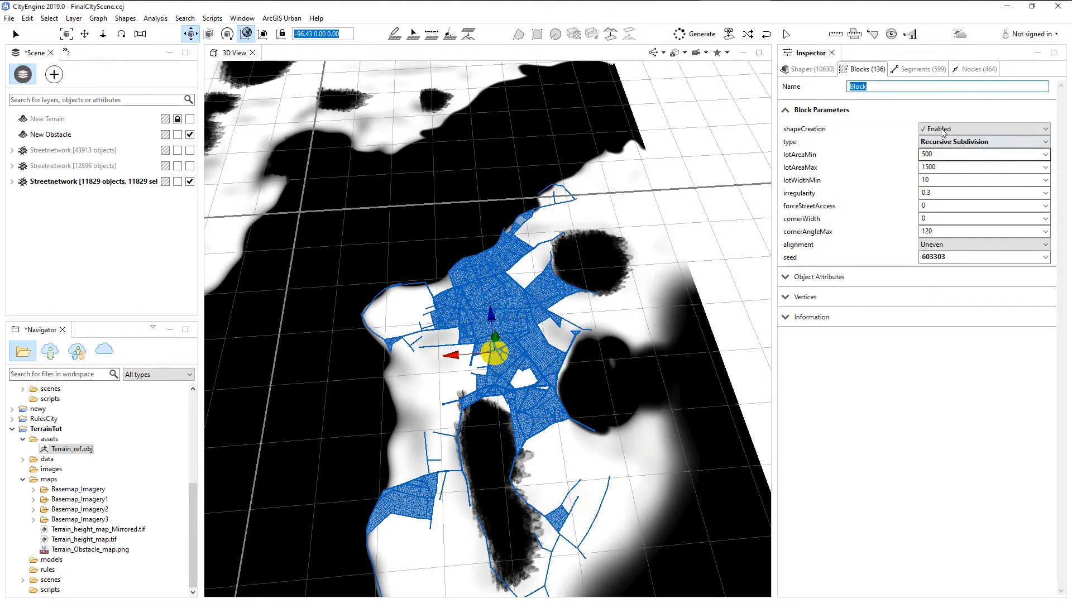
pyautogui.click(959, 155)
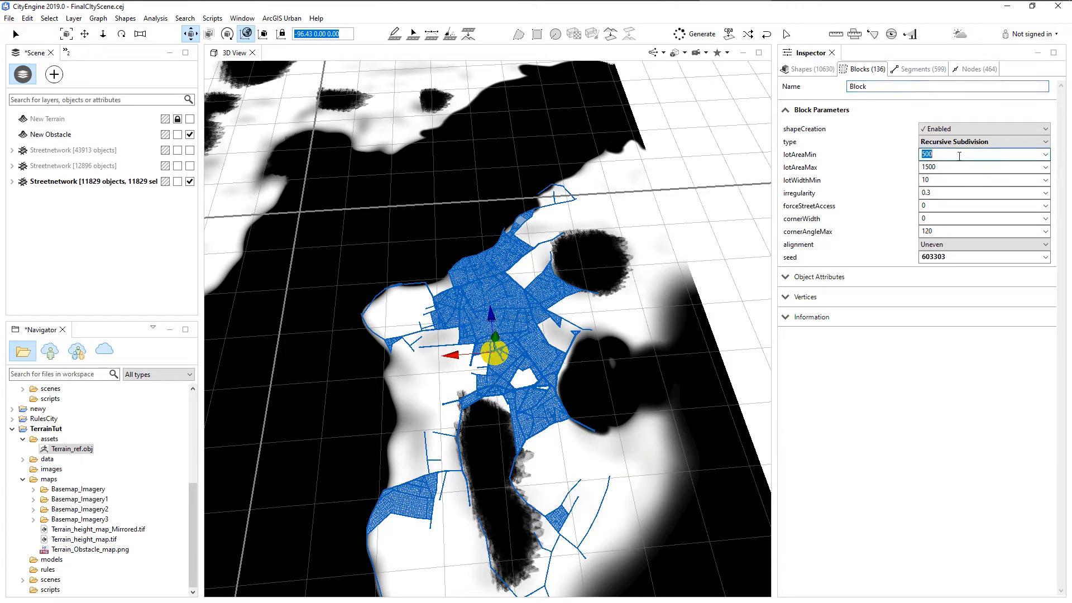
pyautogui.scroll(10, 610, 350)
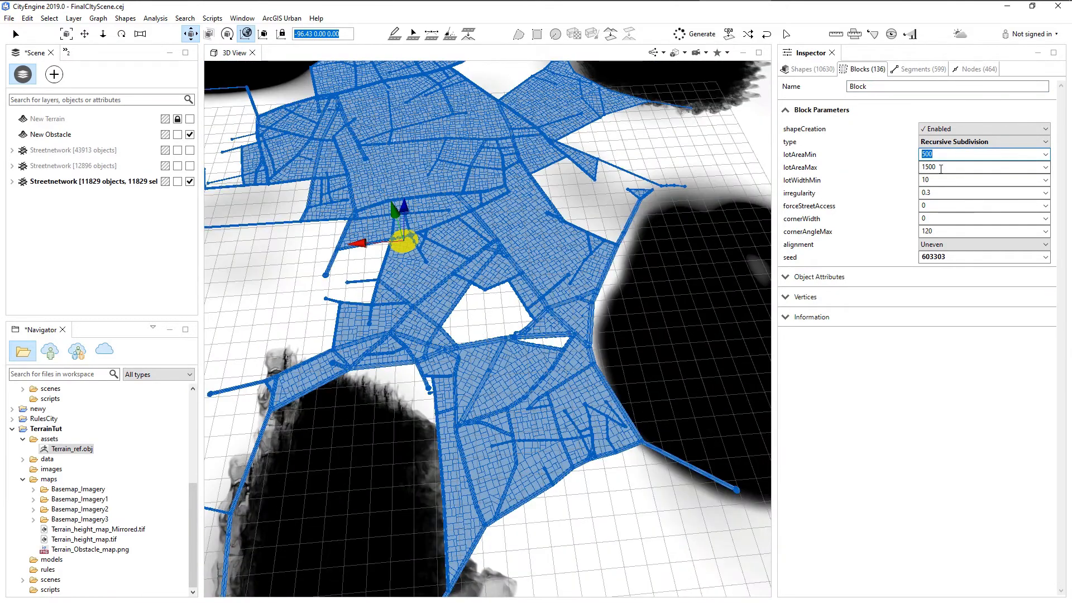
pyautogui.press('Tab')
pyautogui.hotkey('shift', 'Tab')
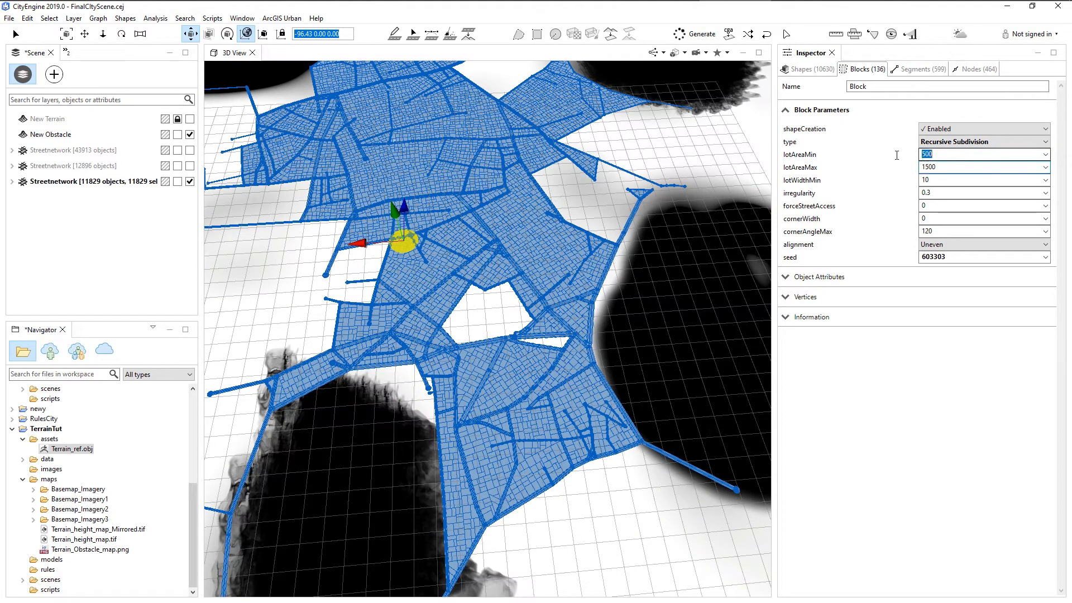
pyautogui.write('3')
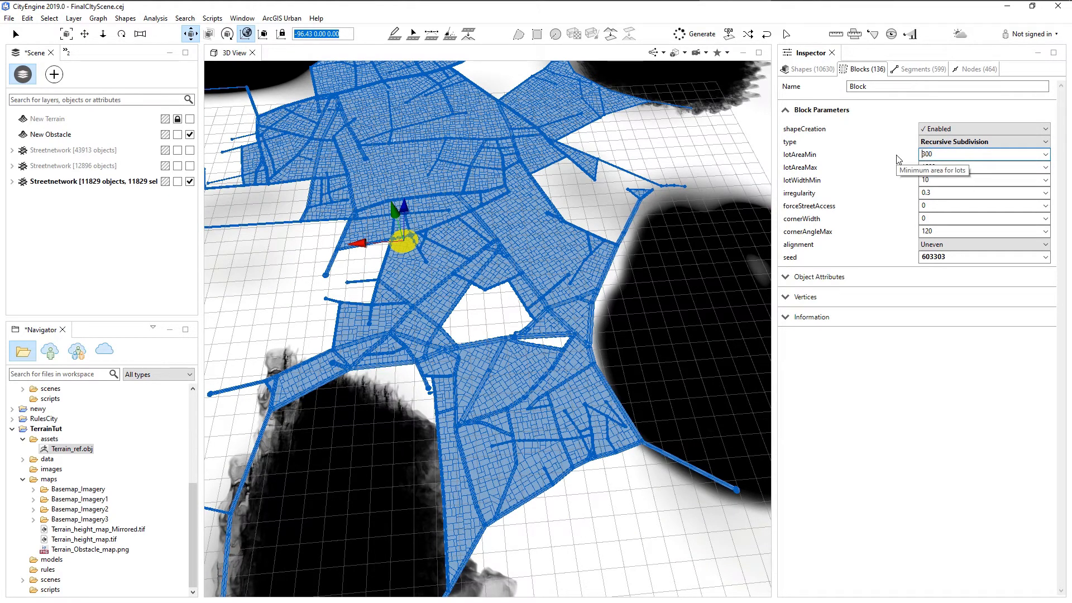
pyautogui.scroll(3, 567, 261)
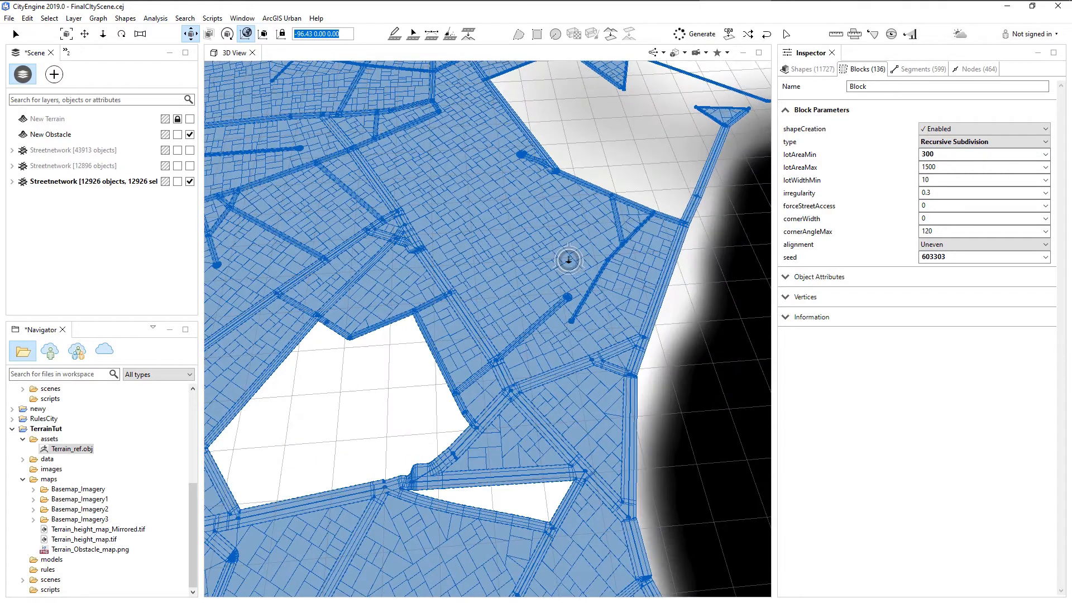
# Step: Set the minimum lot area of the selected blocks to 1000 and open their minimum lot width for editing
pyautogui.doubleClick(954, 155)
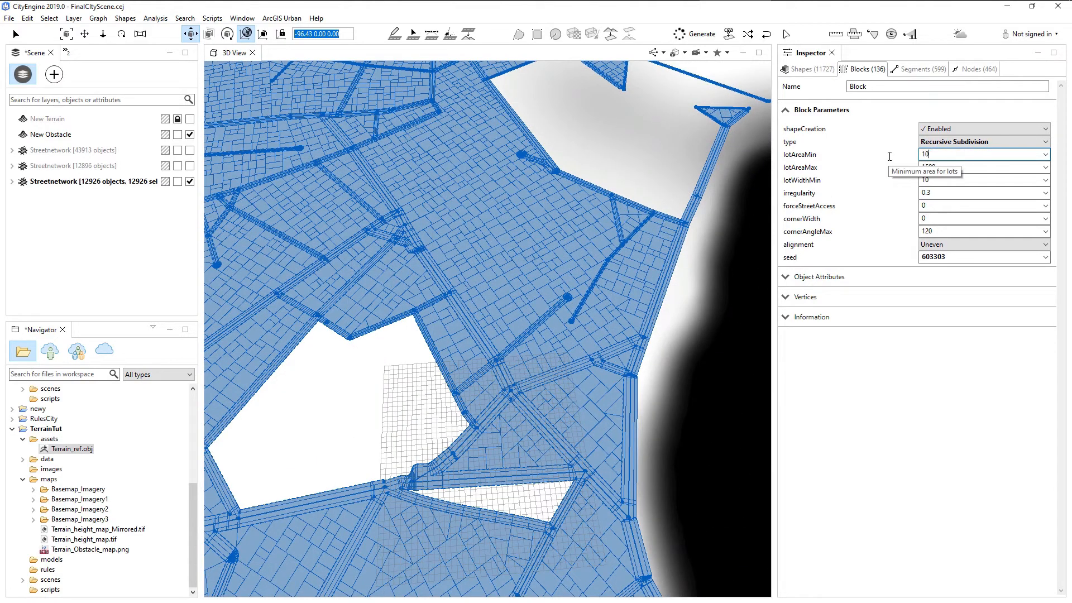
pyautogui.press('Return')
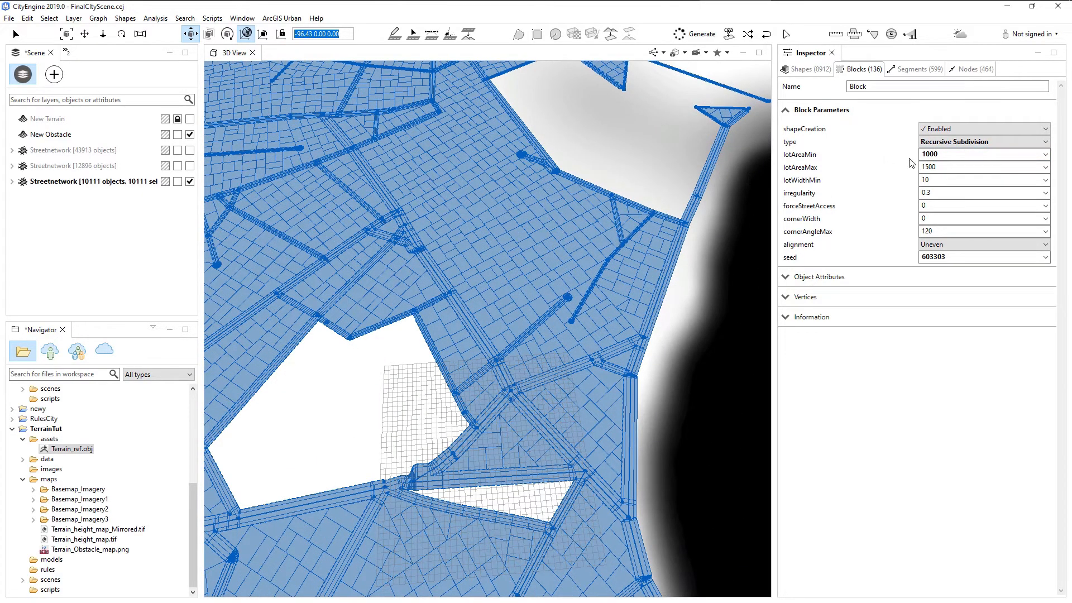
pyautogui.doubleClick(938, 180)
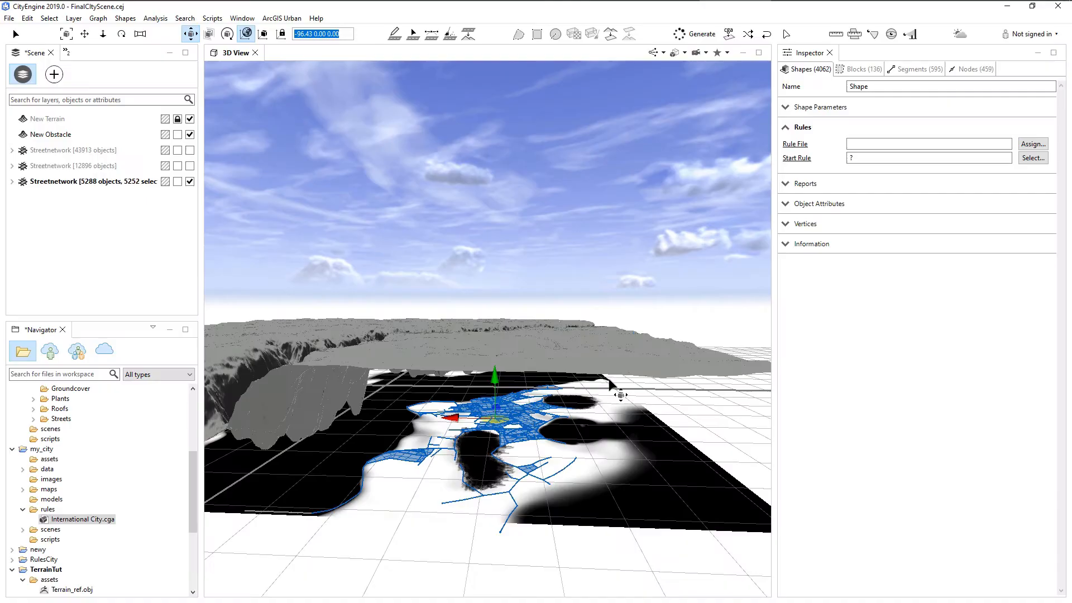
# Step: Hide the New Terrain layer, select the whole street network on the obstacle map, and show the terrain again
pyautogui.moveTo(642, 330); pyautogui.dragTo(291, 561)
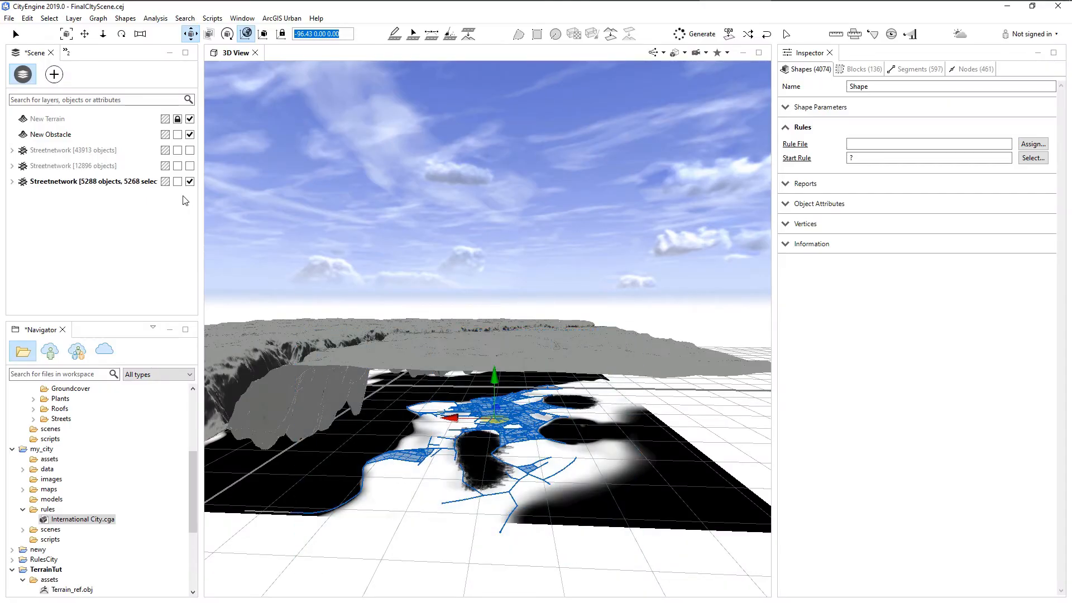
pyautogui.click(190, 119)
pyautogui.keyDown('alt'); pyautogui.moveTo(512, 324); pyautogui.dragTo(572, 492); pyautogui.keyUp('alt')
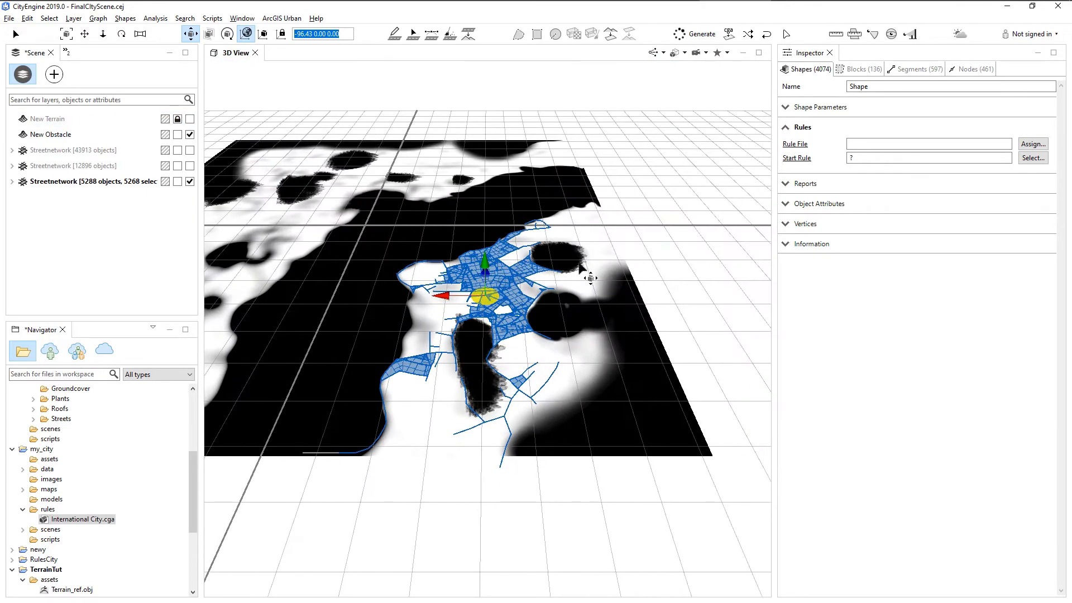
pyautogui.moveTo(624, 174); pyautogui.dragTo(350, 510)
pyautogui.click(191, 120)
pyautogui.keyDown('alt'); pyautogui.moveTo(469, 366); pyautogui.dragTo(494, 388, button='middle'); pyautogui.keyUp('alt')
pyautogui.keyDown('alt'); pyautogui.moveTo(493, 387); pyautogui.dragTo(478, 332); pyautogui.keyUp('alt')
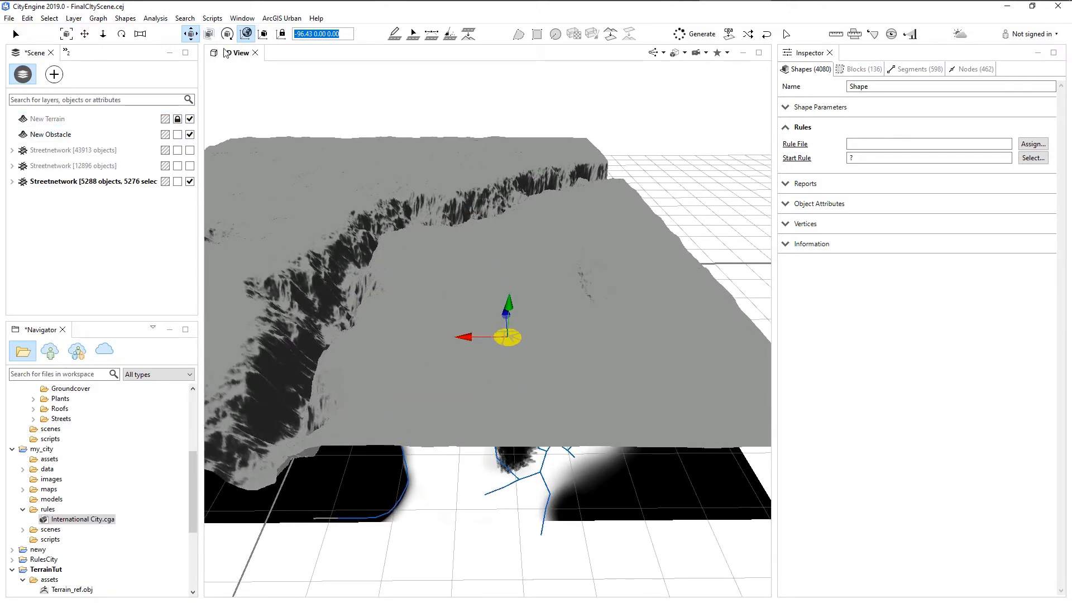
# Step: Align the selected street graph to the New Terrain heightmap using Project All with an offset of 0.0
pyautogui.click(469, 34)
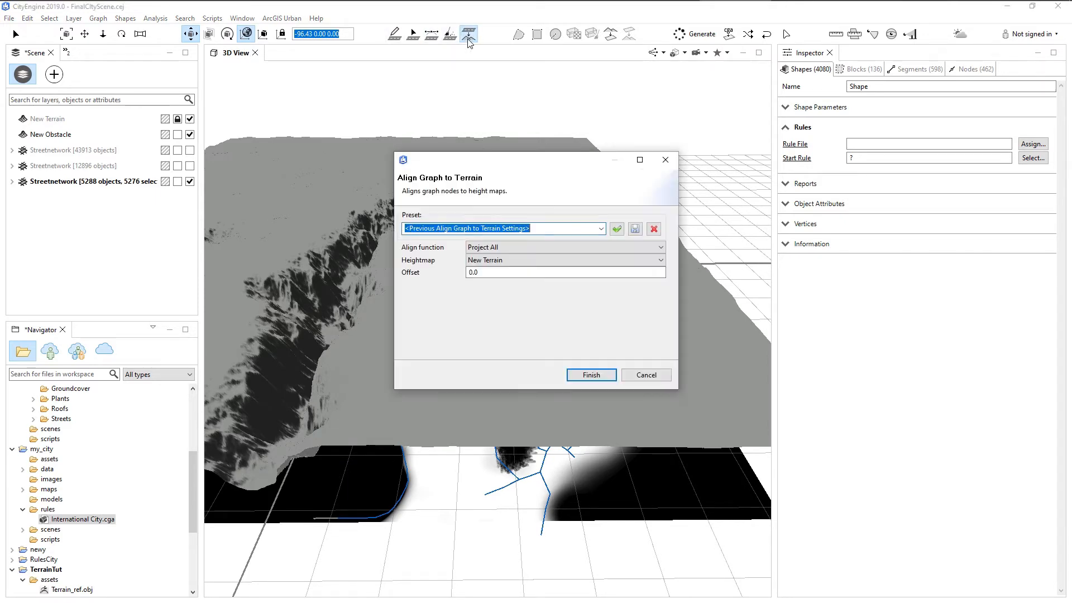
pyautogui.click(491, 260)
pyautogui.click(475, 280)
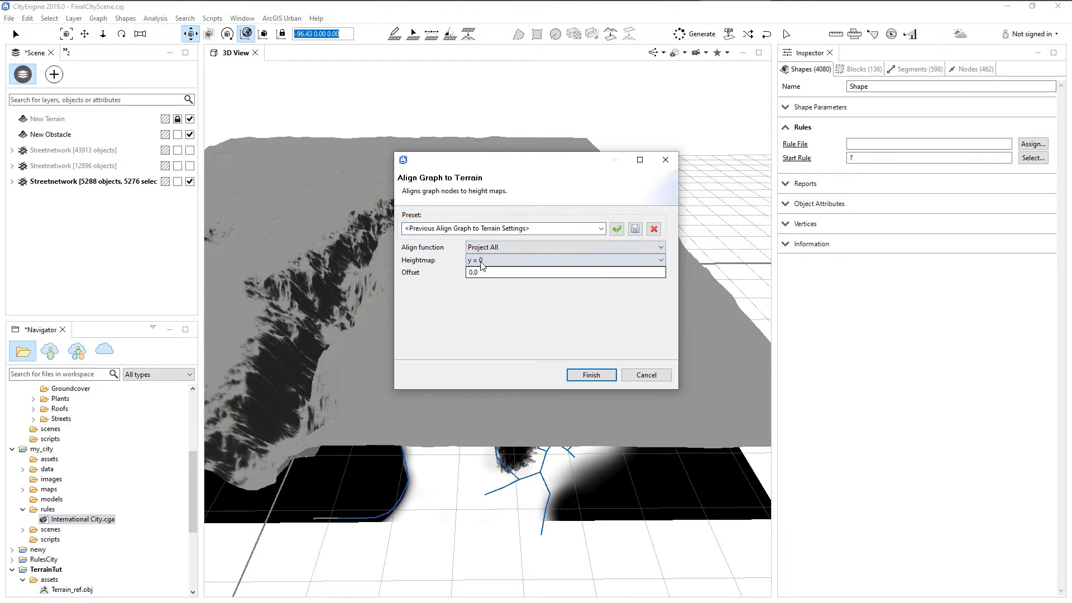
pyautogui.click(488, 261)
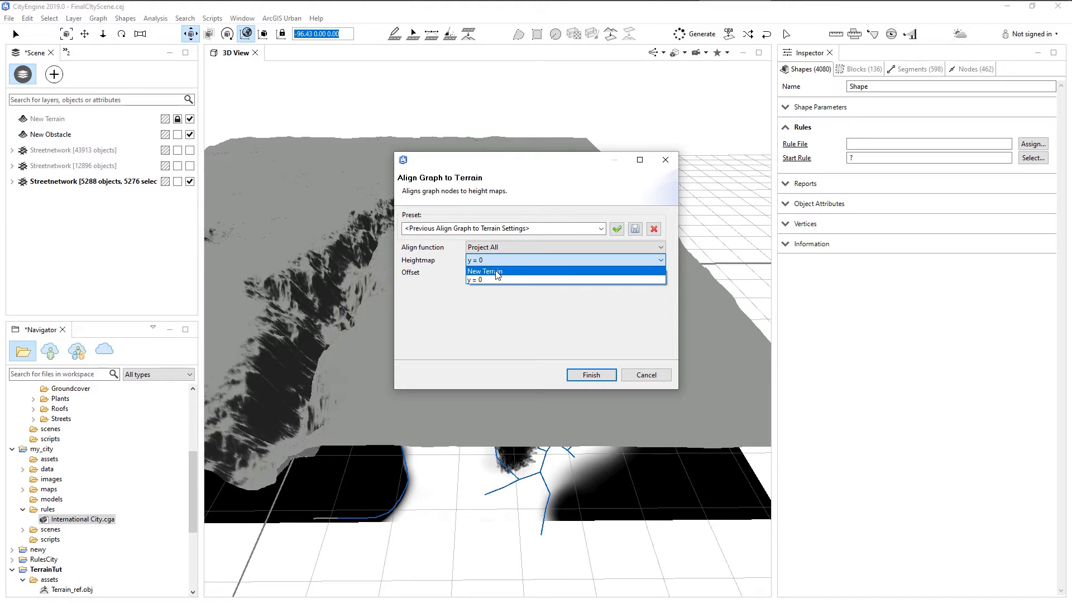
pyautogui.click(496, 272)
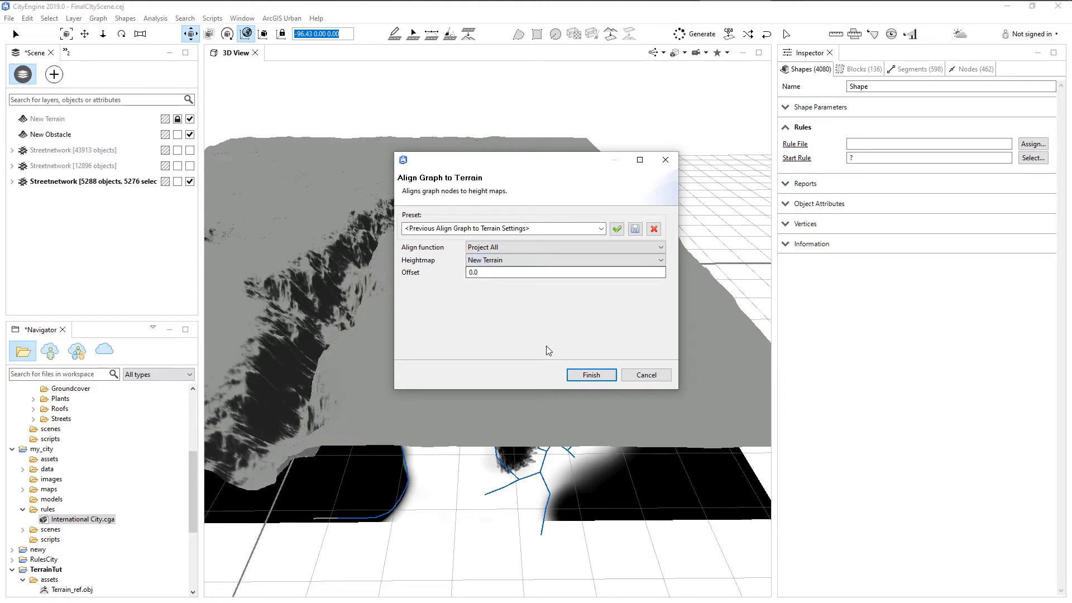
pyautogui.click(589, 375)
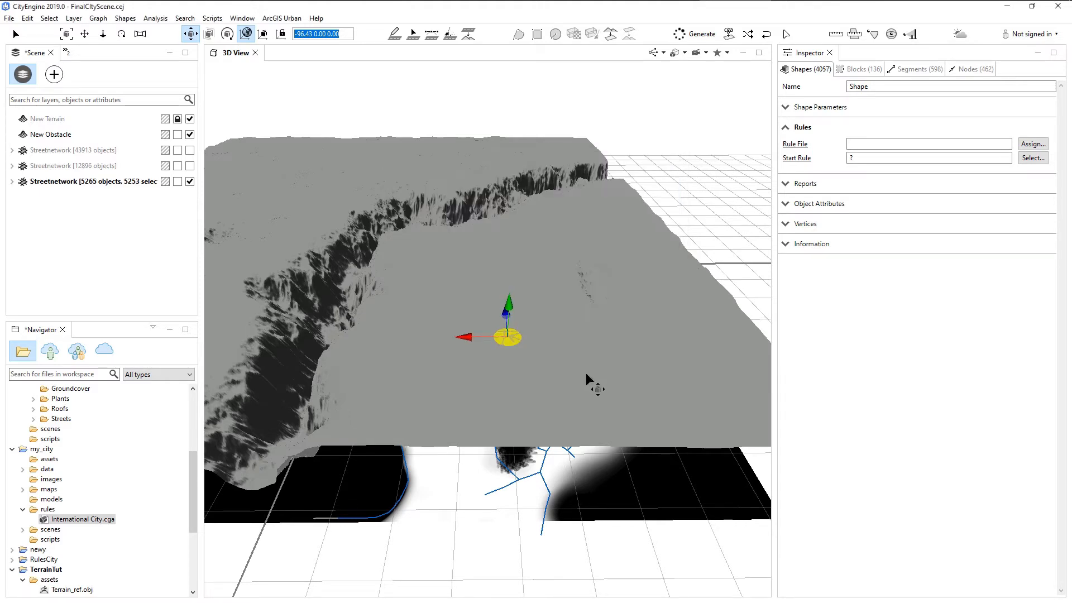
# Step: Delete the stray streets and lots near the front edge of the terrain
pyautogui.keyDown('alt'); pyautogui.moveTo(480, 363); pyautogui.dragTo(509, 491); pyautogui.keyUp('alt')
pyautogui.moveTo(610, 501); pyautogui.dragTo(276, 398)
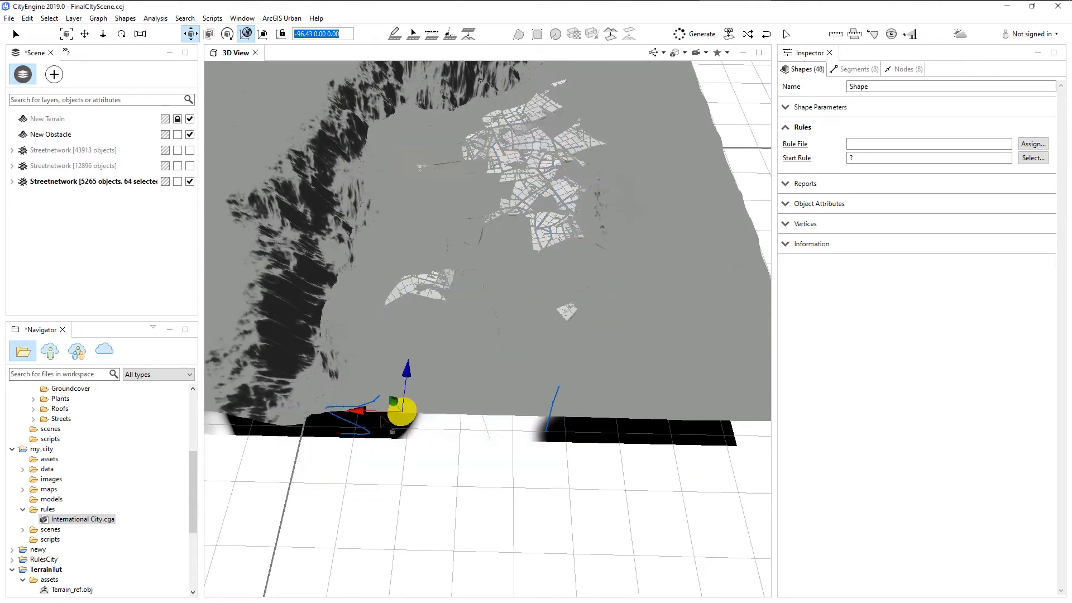
pyautogui.press('Delete')
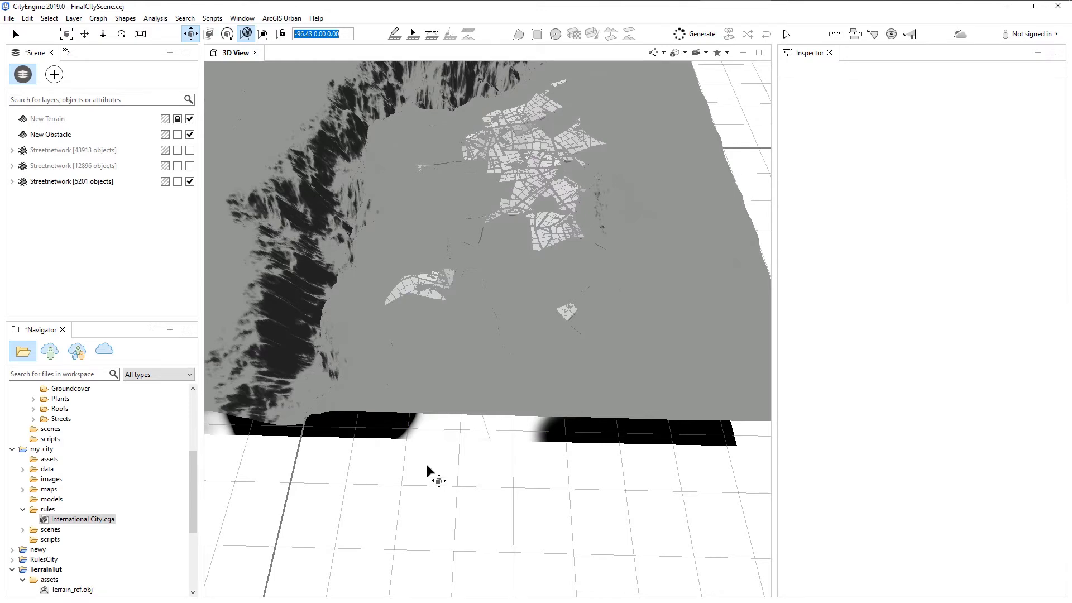
# Step: Select the remaining street network on the terrain and assign it the rule file International City.cga from the my_city project's rules folder
pyautogui.keyDown('alt'); pyautogui.moveTo(427, 472); pyautogui.dragTo(634, 158); pyautogui.keyUp('alt')
pyautogui.moveTo(667, 102); pyautogui.dragTo(347, 441)
pyautogui.keyDown('alt'); pyautogui.moveTo(447, 375); pyautogui.dragTo(960, 538, button='right'); pyautogui.keyUp('alt')
pyautogui.keyDown('alt'); pyautogui.moveTo(581, 291); pyautogui.dragTo(523, 318, button='middle'); pyautogui.keyUp('alt')
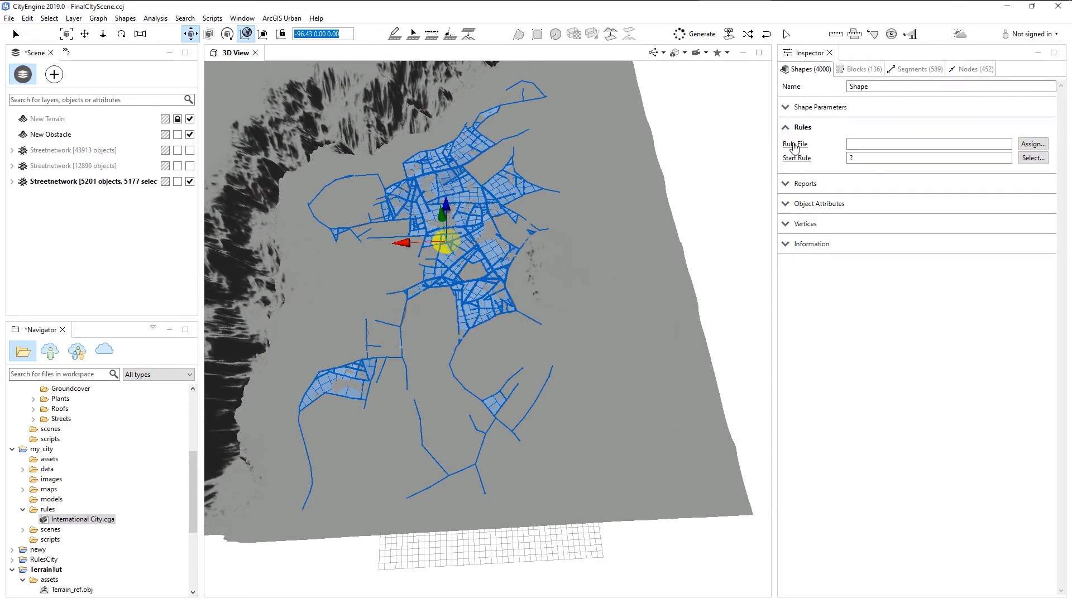
pyautogui.click(1034, 144)
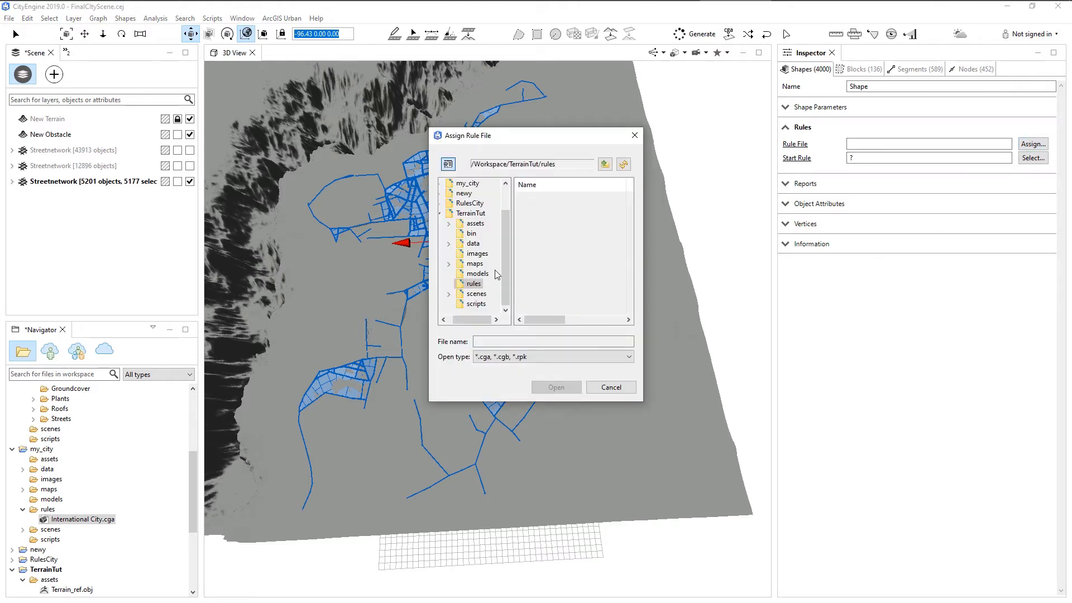
pyautogui.scroll(1, 473, 260)
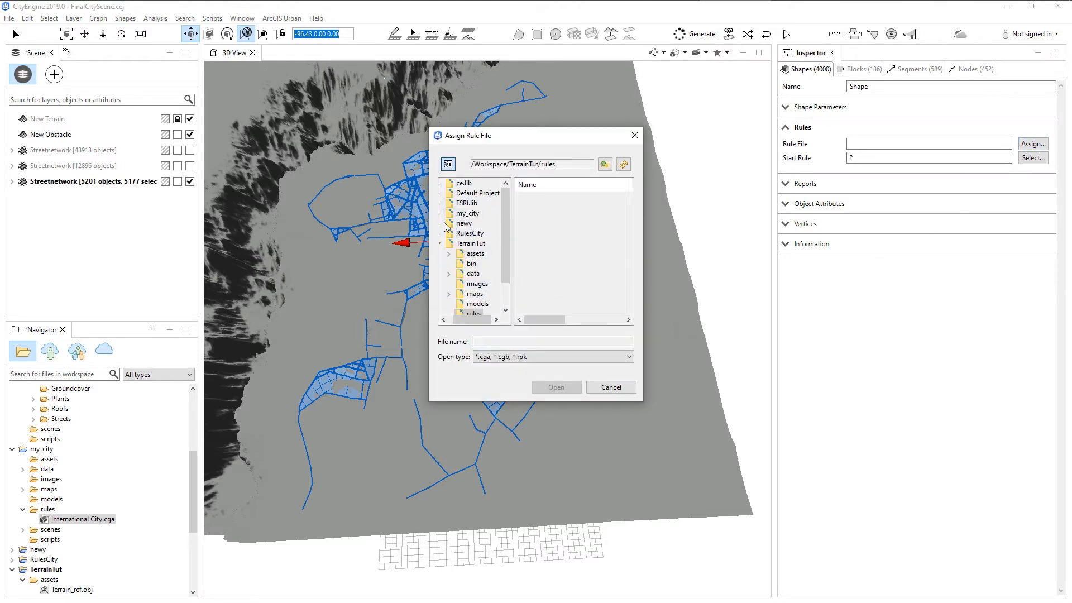
pyautogui.click(466, 213)
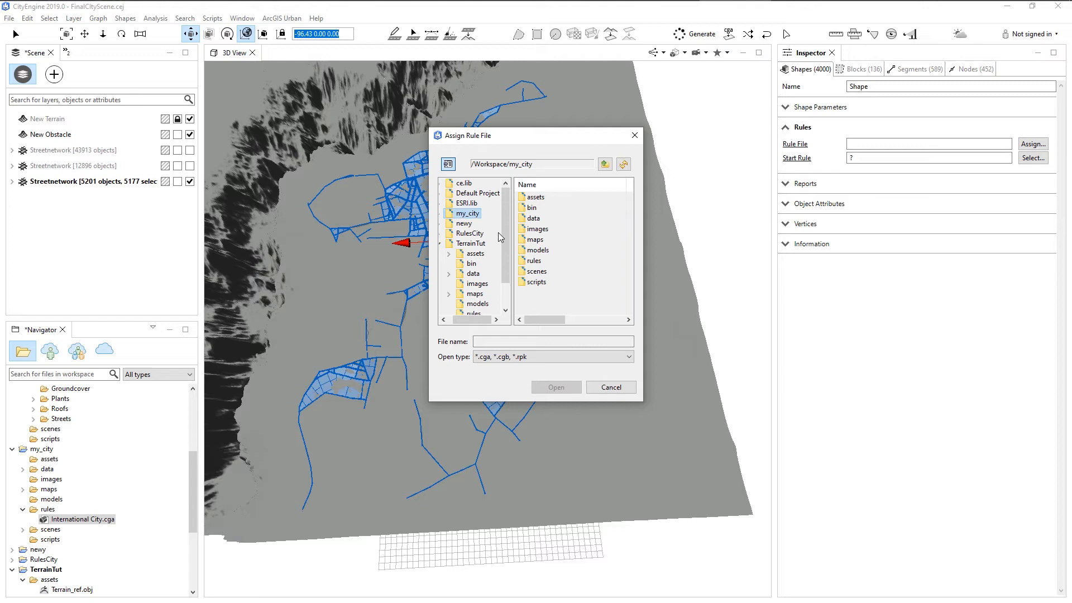
pyautogui.doubleClick(531, 261)
pyautogui.doubleClick(534, 197)
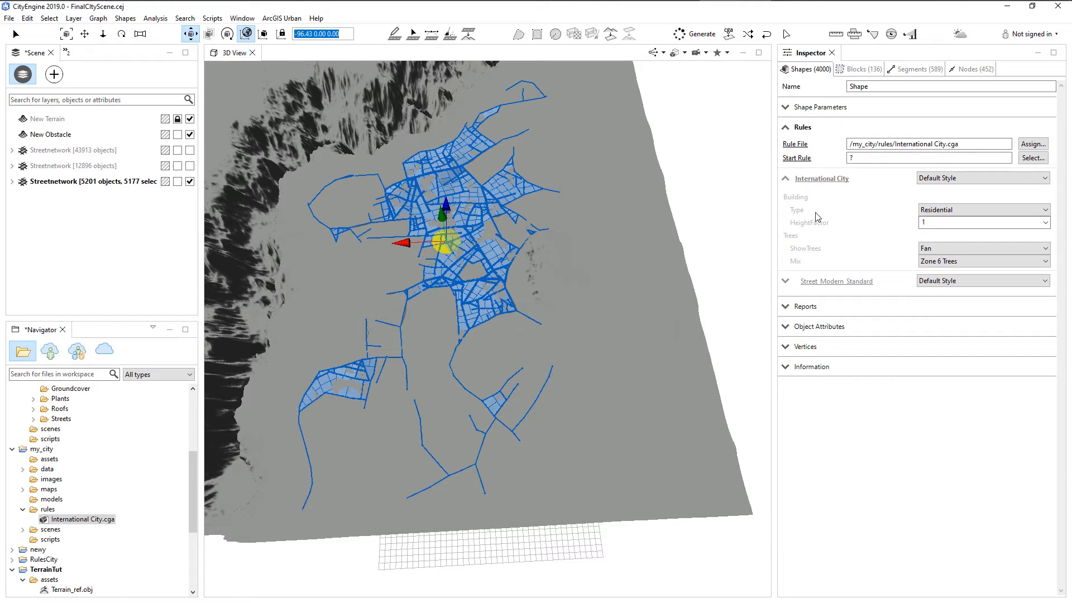
# Step: Generate the city models for the selected street network
pyautogui.keyDown('alt'); pyautogui.moveTo(473, 313); pyautogui.dragTo(483, 379, button='right'); pyautogui.keyUp('alt')
pyautogui.keyDown('alt'); pyautogui.moveTo(536, 380); pyautogui.dragTo(578, 377, button='middle'); pyautogui.keyUp('alt')
pyautogui.doubleClick(861, 159)
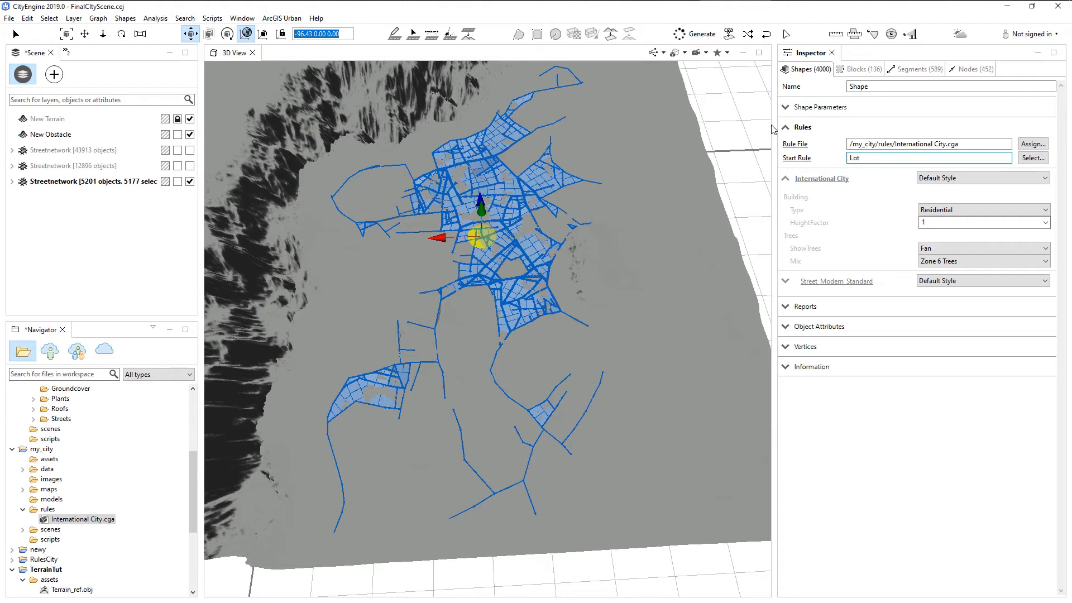
pyautogui.scroll(-3, 565, 251)
pyautogui.scroll(4, 492, 285)
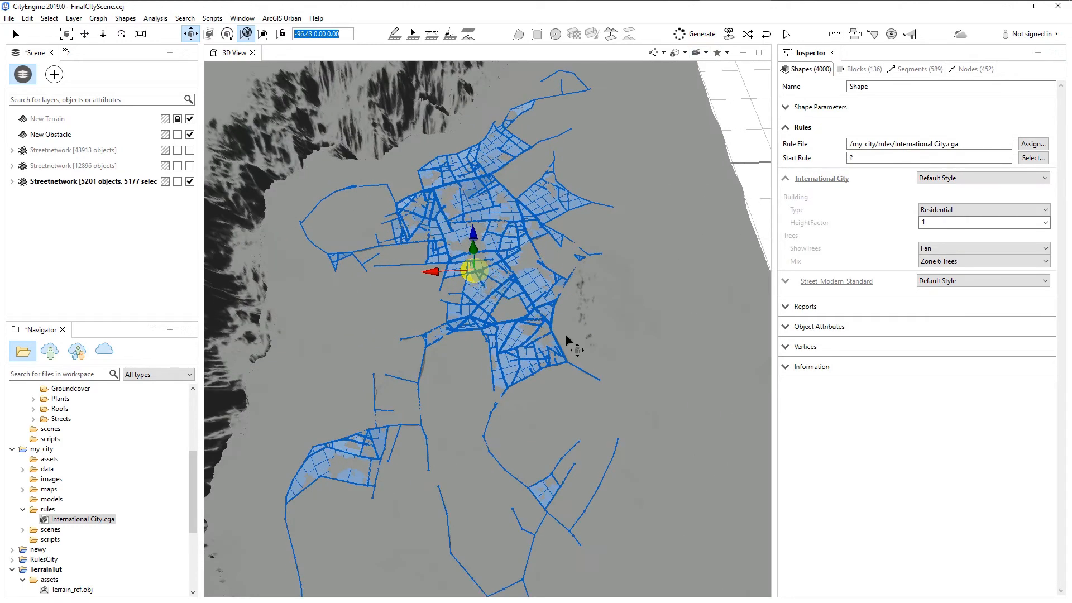
pyautogui.keyDown('alt'); pyautogui.moveTo(565, 333); pyautogui.dragTo(574, 291); pyautogui.keyUp('alt')
pyautogui.moveTo(574, 290); pyautogui.dragTo(591, 237, button='middle')
pyautogui.click(697, 34)
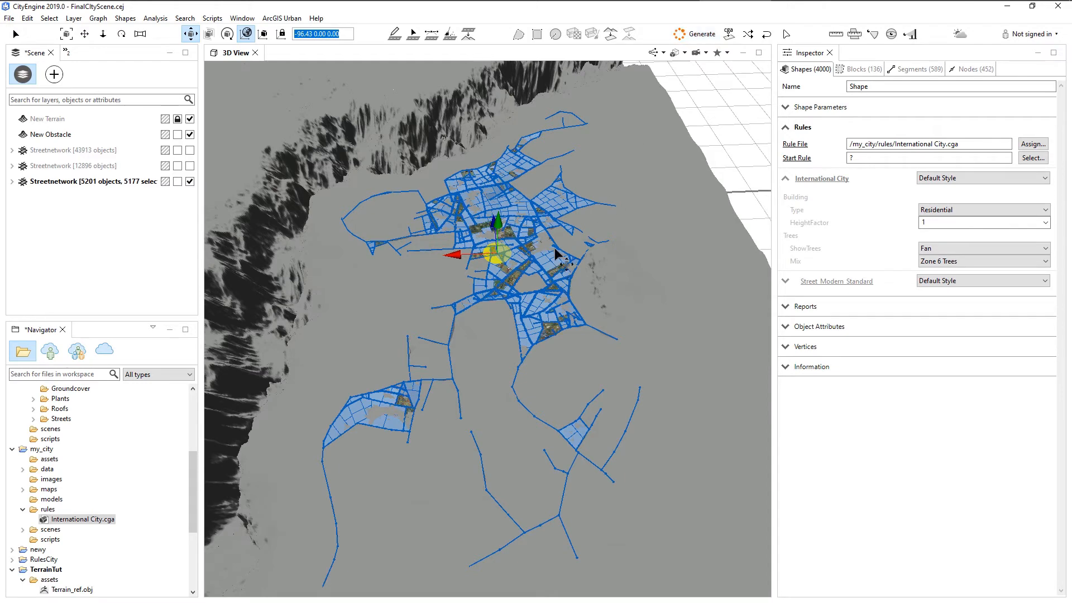
# Step: Set the building type of the generated city to Office Building
pyautogui.scroll(5, 501, 285)
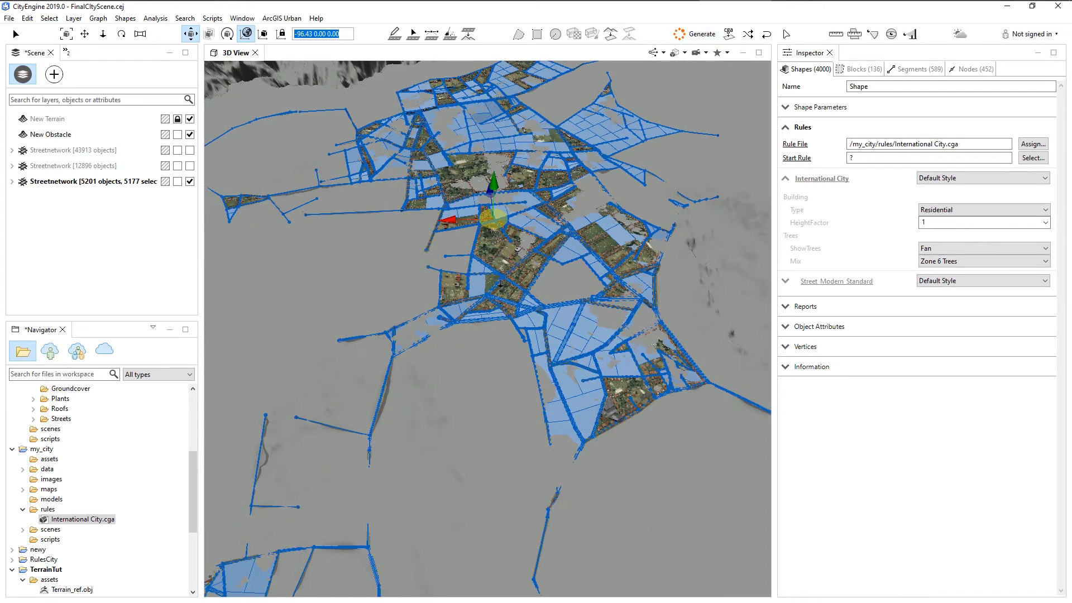
pyautogui.scroll(-5, 501, 285)
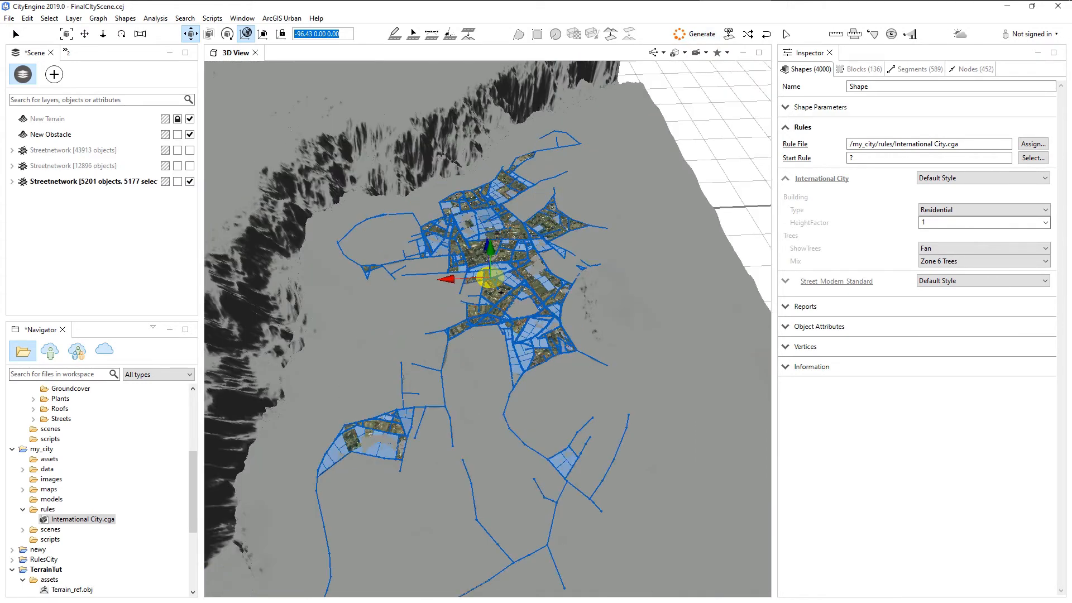
pyautogui.scroll(5, 501, 289)
pyautogui.scroll(3, 499, 291)
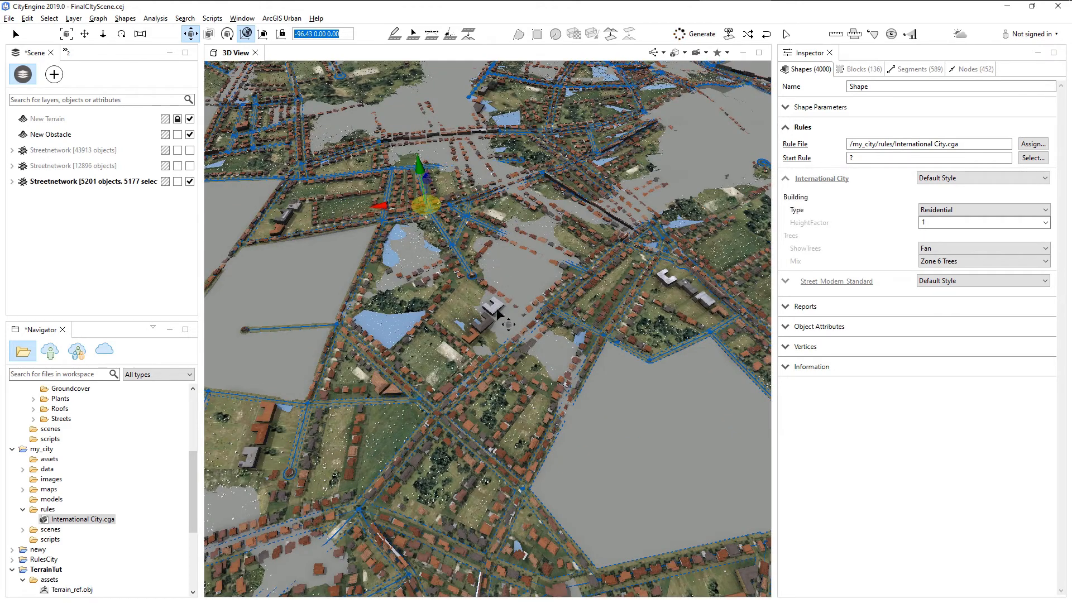
pyautogui.press('alt')
pyautogui.click(958, 215)
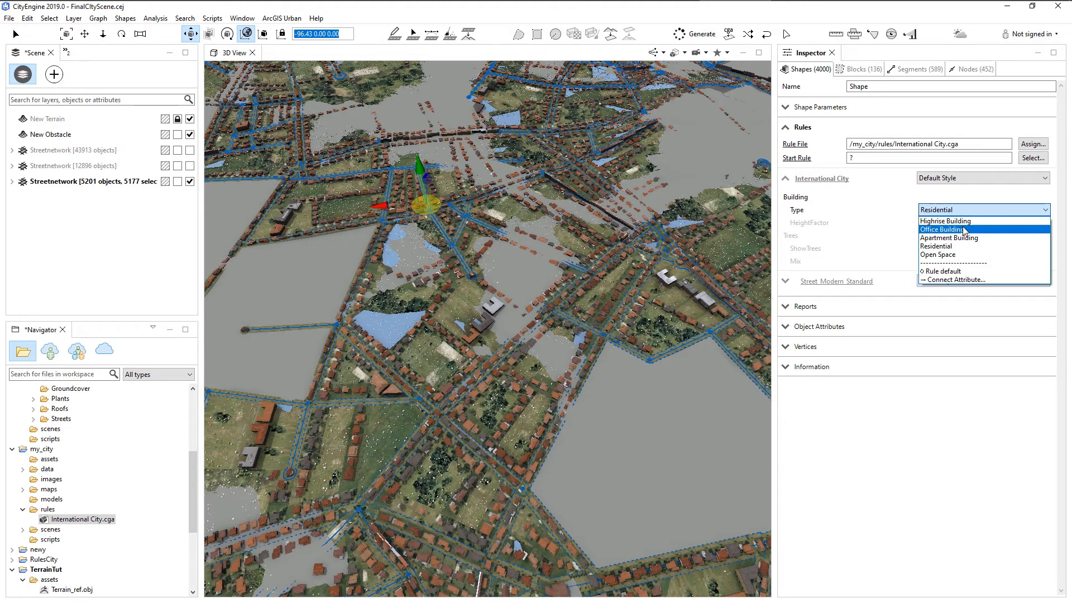
pyautogui.click(958, 230)
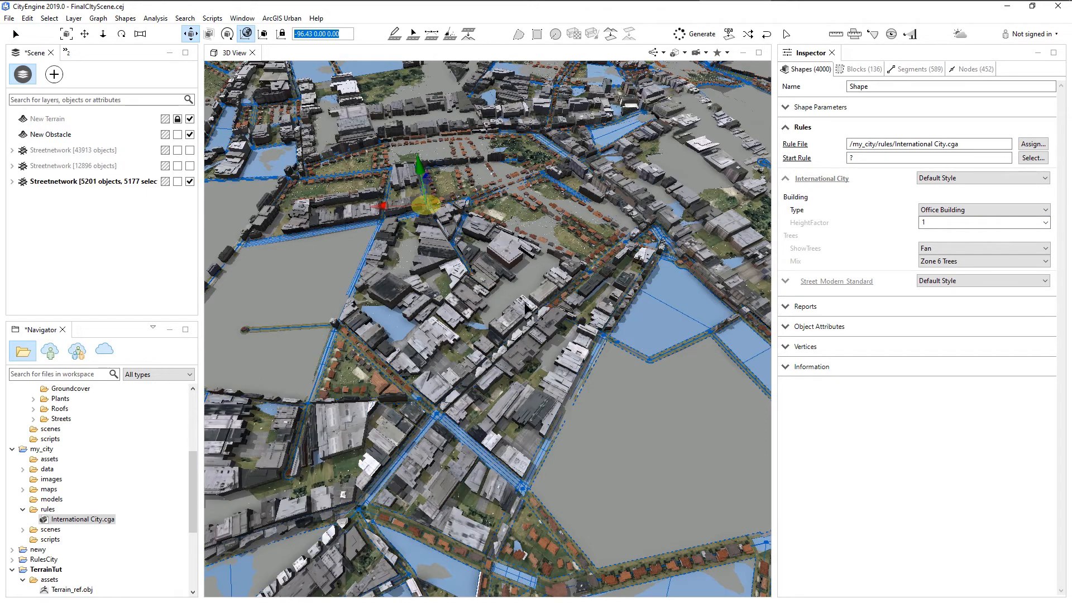
# Step: Select the blocks around the edge of the large empty area in the city centre and set their height factor to 3
pyautogui.scroll(-8, 497, 346)
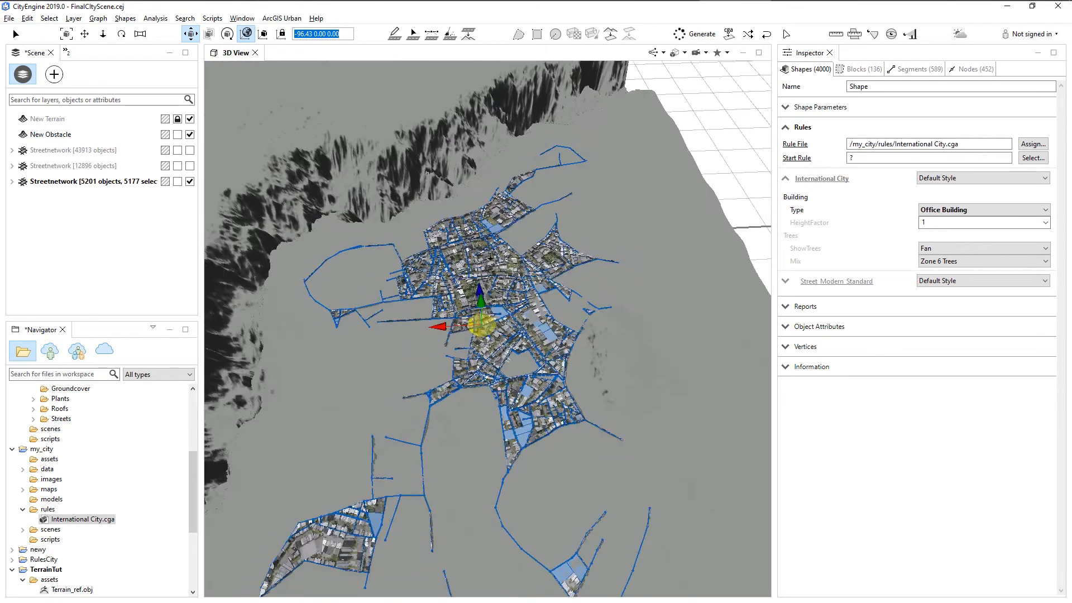
pyautogui.scroll(6, 498, 346)
pyautogui.keyDown('alt'); pyautogui.moveTo(672, 285); pyautogui.dragTo(736, 307); pyautogui.keyUp('alt')
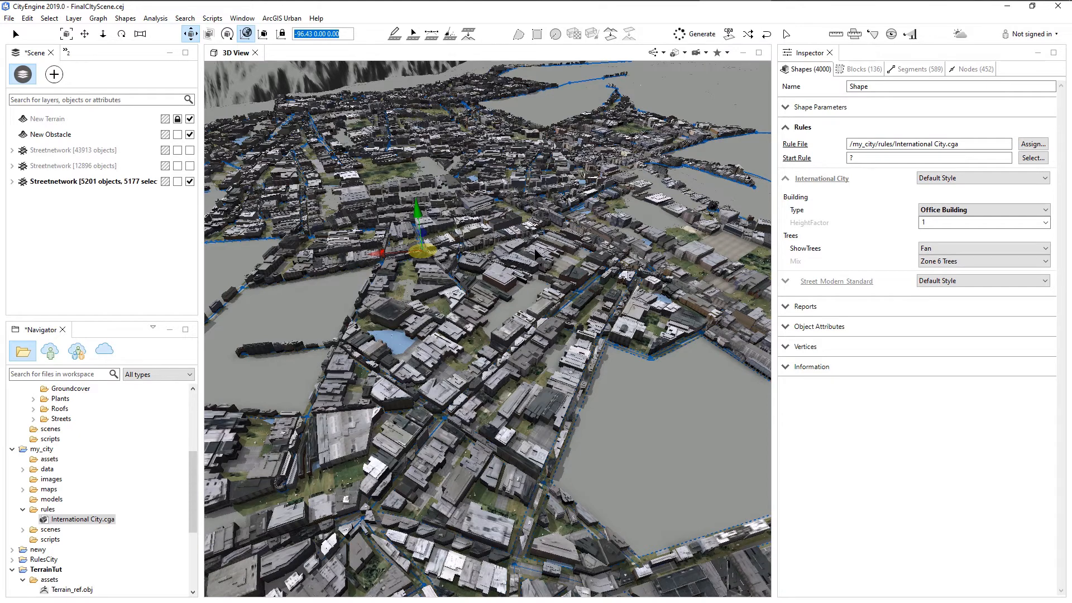
pyautogui.click(518, 276)
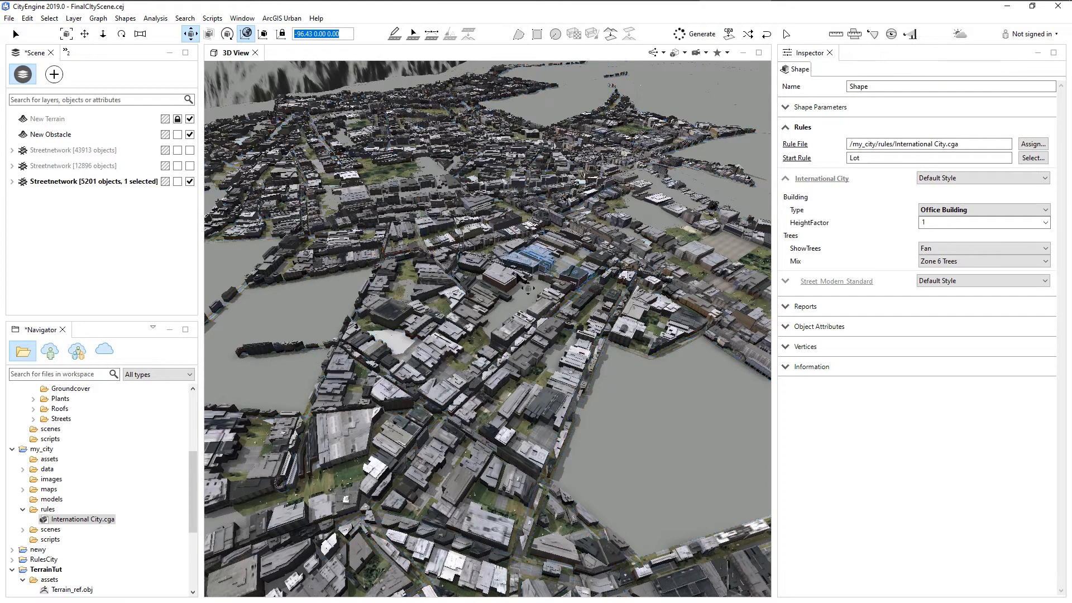
pyautogui.moveTo(620, 365); pyautogui.dragTo(469, 229)
pyautogui.click(944, 224)
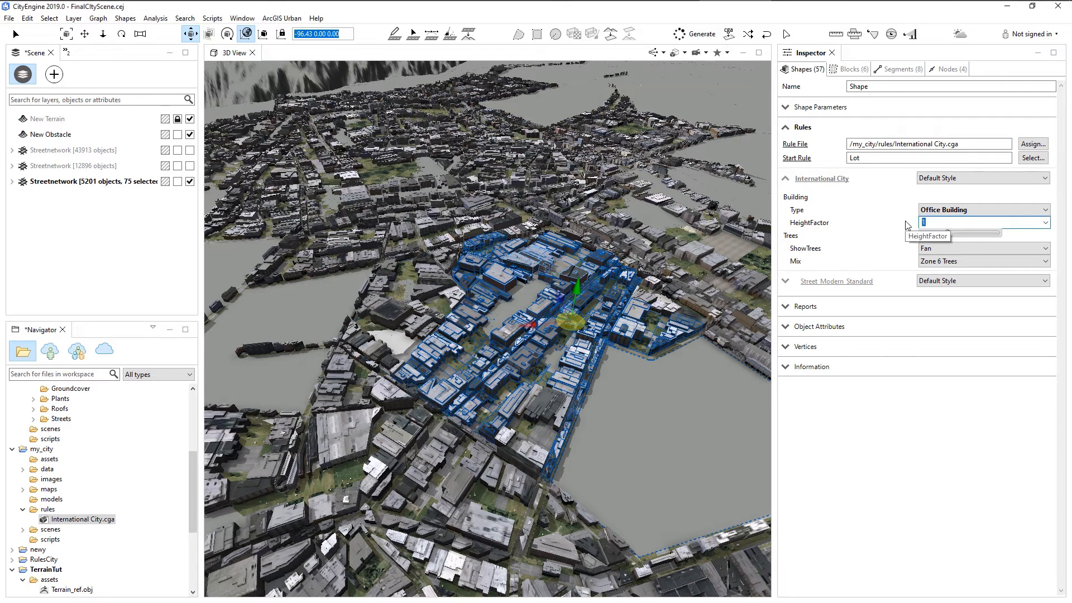
pyautogui.write('3')
pyautogui.press('Return')
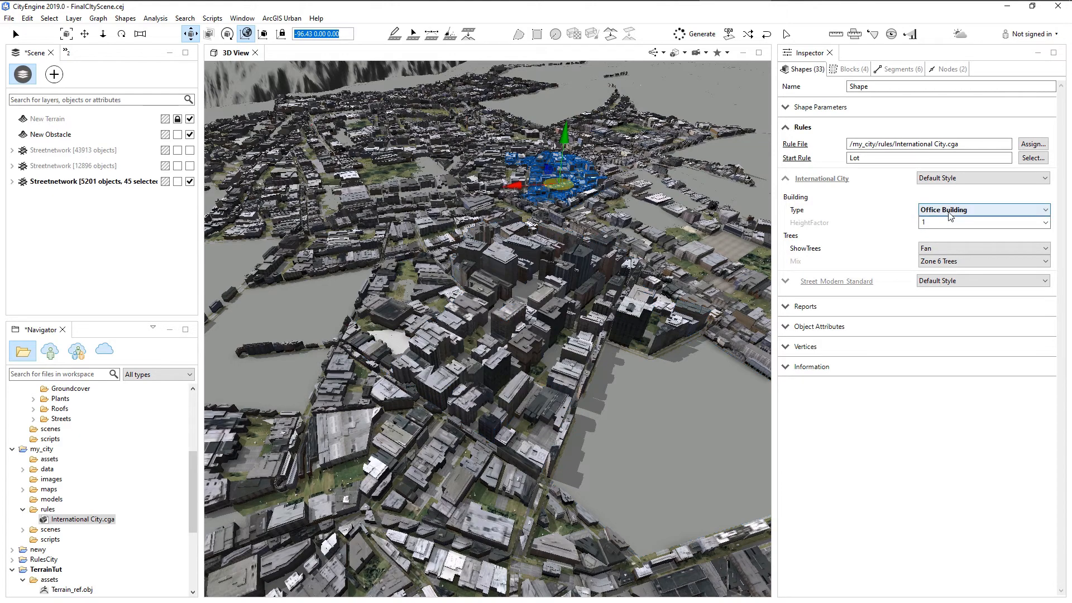
# Step: Set the selected blocks behind the taller offices to Highrise Building, raise their height factor, and clear the selection
pyautogui.click(928, 212)
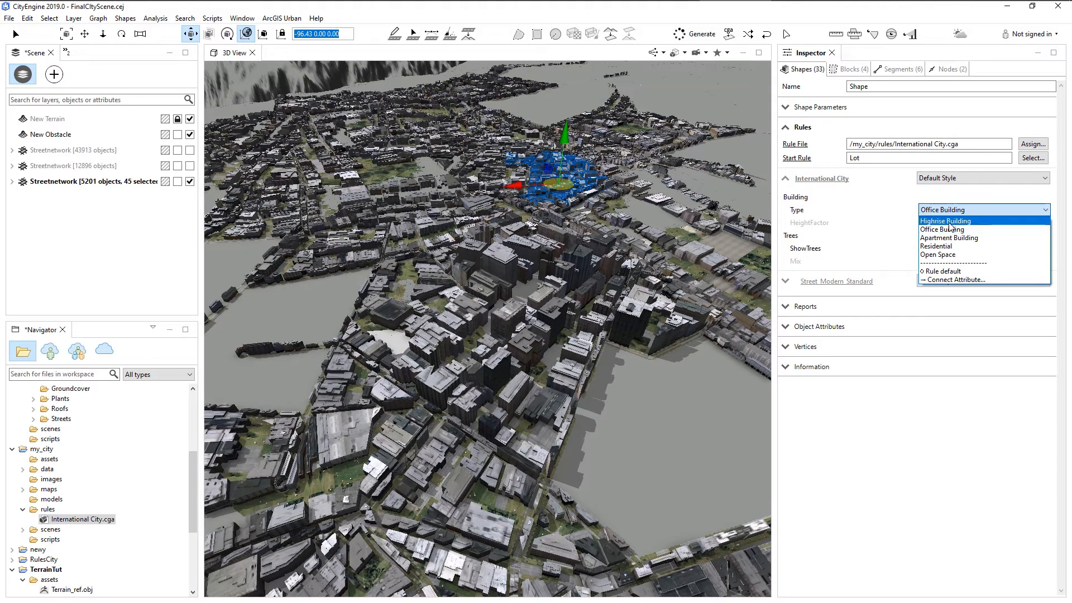
pyautogui.click(950, 221)
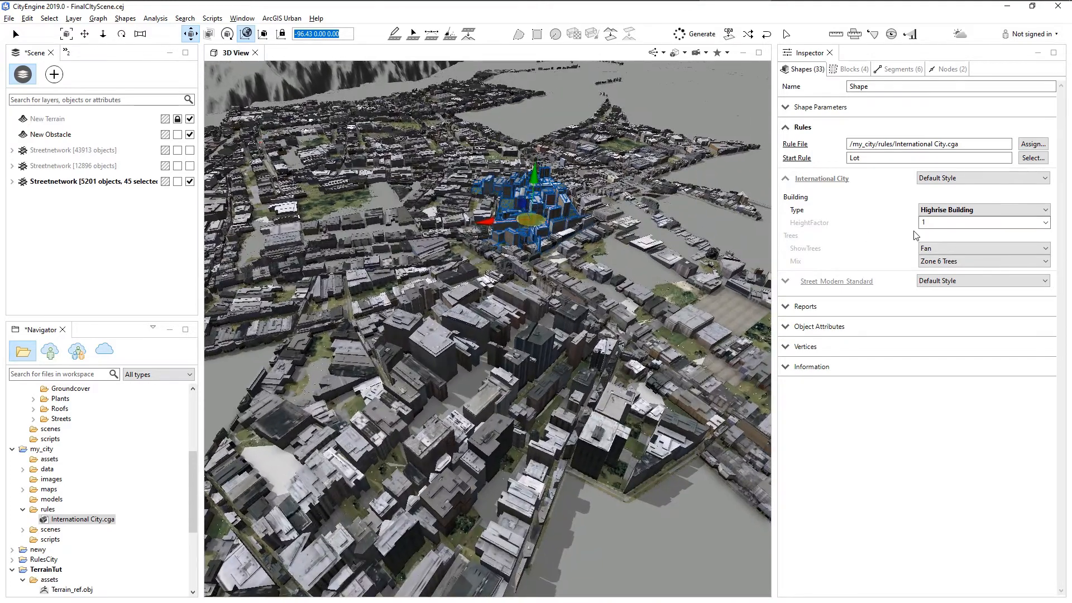
pyautogui.click(928, 227)
pyautogui.click(921, 223)
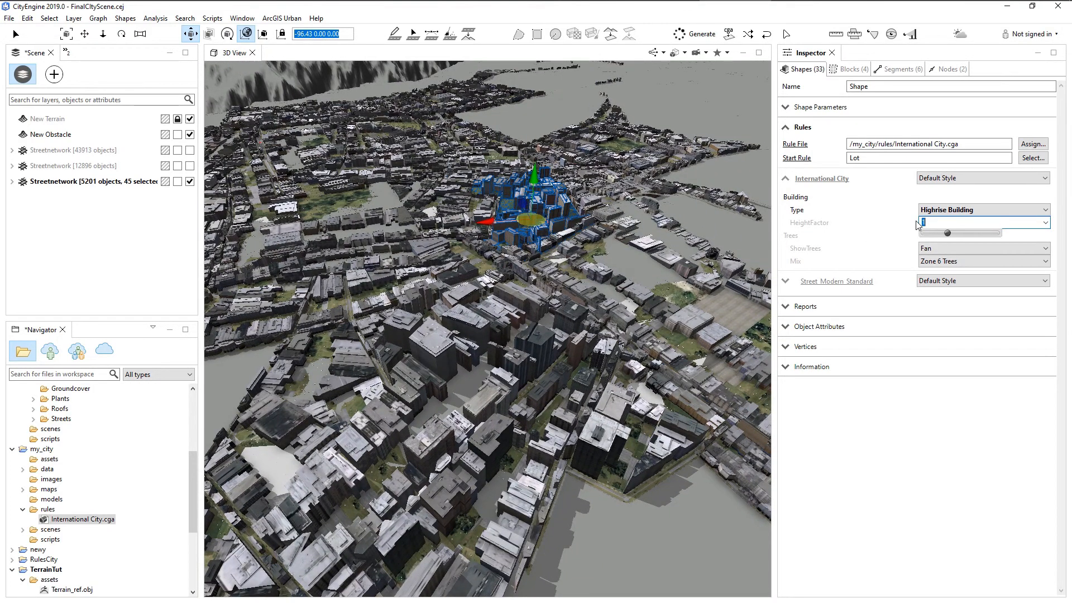
pyautogui.press('Return')
pyautogui.keyDown('alt'); pyautogui.moveTo(545, 276); pyautogui.dragTo(528, 309, button='right'); pyautogui.keyUp('alt')
pyautogui.click(579, 414)
# Step: Select a group of blocks in the foreground district and set their building type to Residential
pyautogui.scroll(-6, 584, 400)
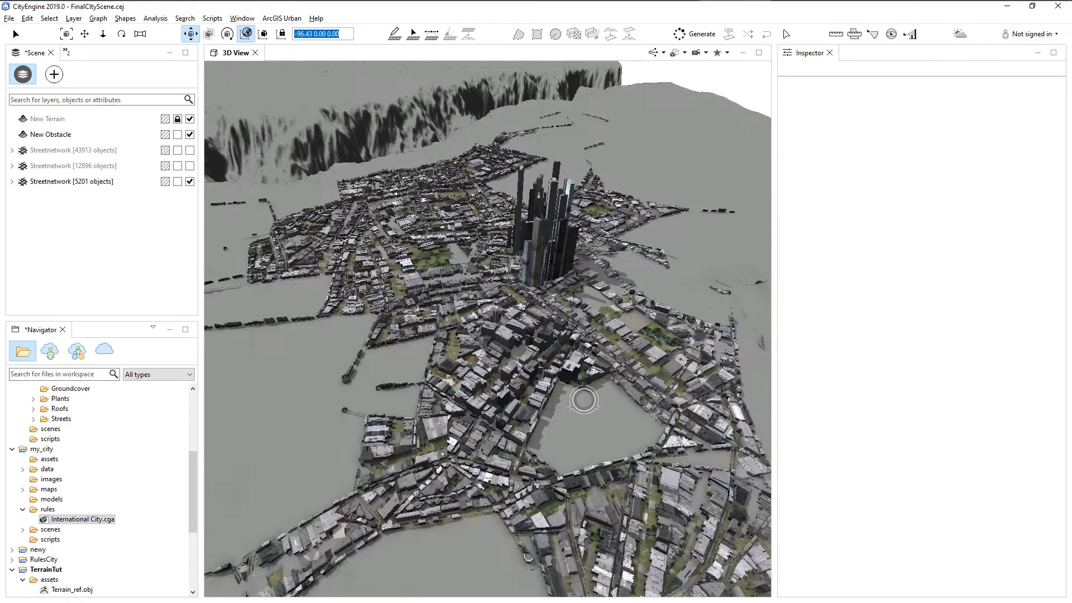
pyautogui.scroll(4, 584, 400)
pyautogui.keyDown('alt'); pyautogui.moveTo(584, 400); pyautogui.dragTo(560, 342); pyautogui.keyUp('alt')
pyautogui.scroll(3, 610, 469)
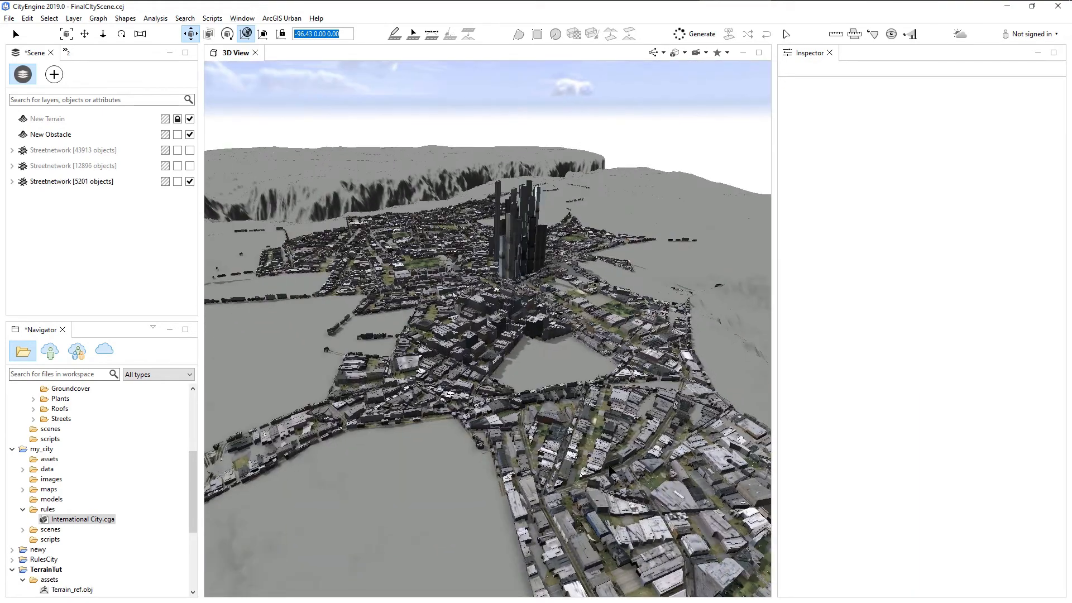
pyautogui.moveTo(643, 447); pyautogui.dragTo(574, 497)
pyautogui.click(951, 210)
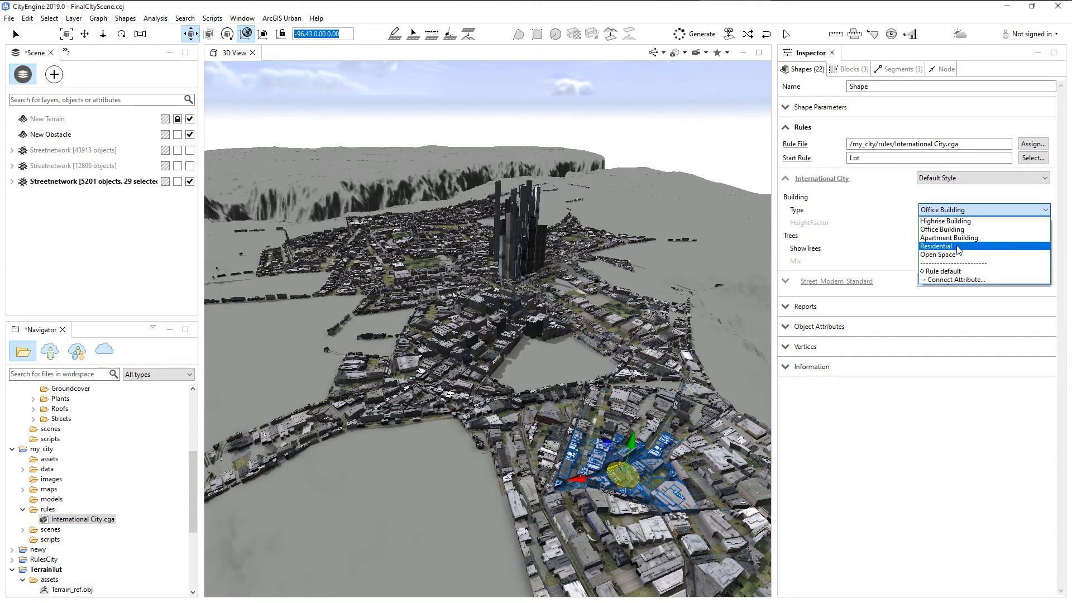
pyautogui.click(944, 247)
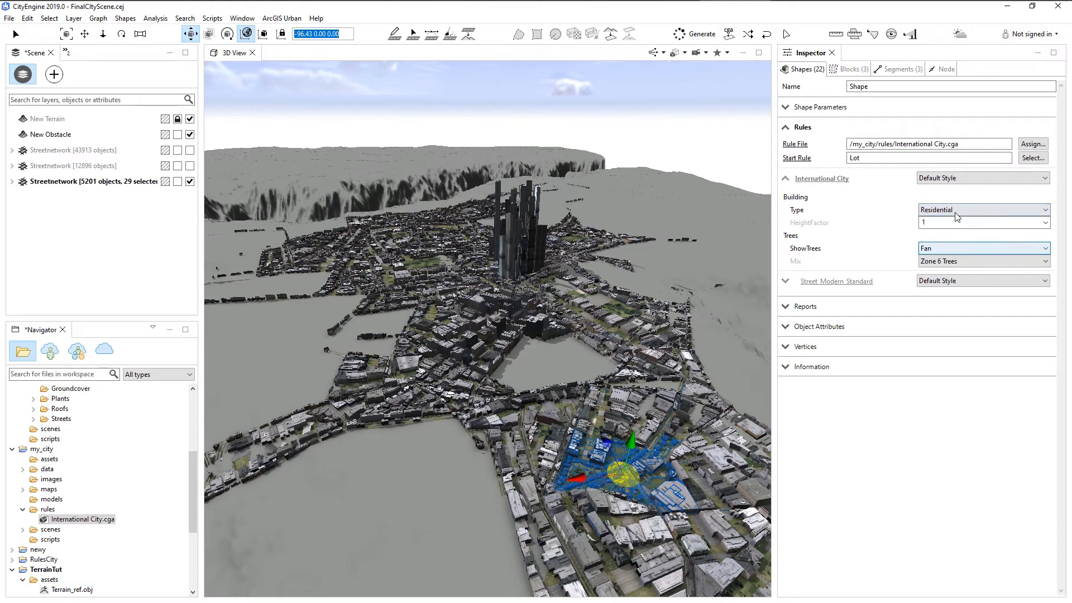
# Step: Select the blocks in and around the residential area and set their ShowTrees option to None
pyautogui.moveTo(592, 505); pyautogui.dragTo(521, 427, button='middle')
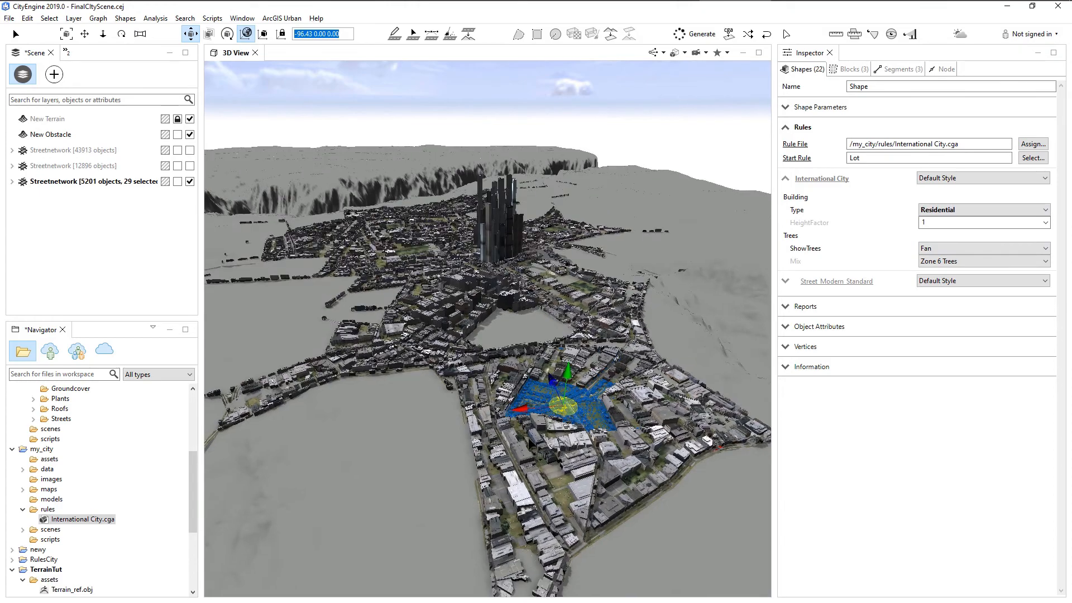
pyautogui.click(530, 443)
pyautogui.moveTo(445, 422); pyautogui.dragTo(605, 479, button='middle')
pyautogui.moveTo(564, 452); pyautogui.dragTo(486, 431, button='middle')
pyautogui.keyDown('alt'); pyautogui.moveTo(595, 447); pyautogui.dragTo(888, 500, button='right'); pyautogui.keyUp('alt')
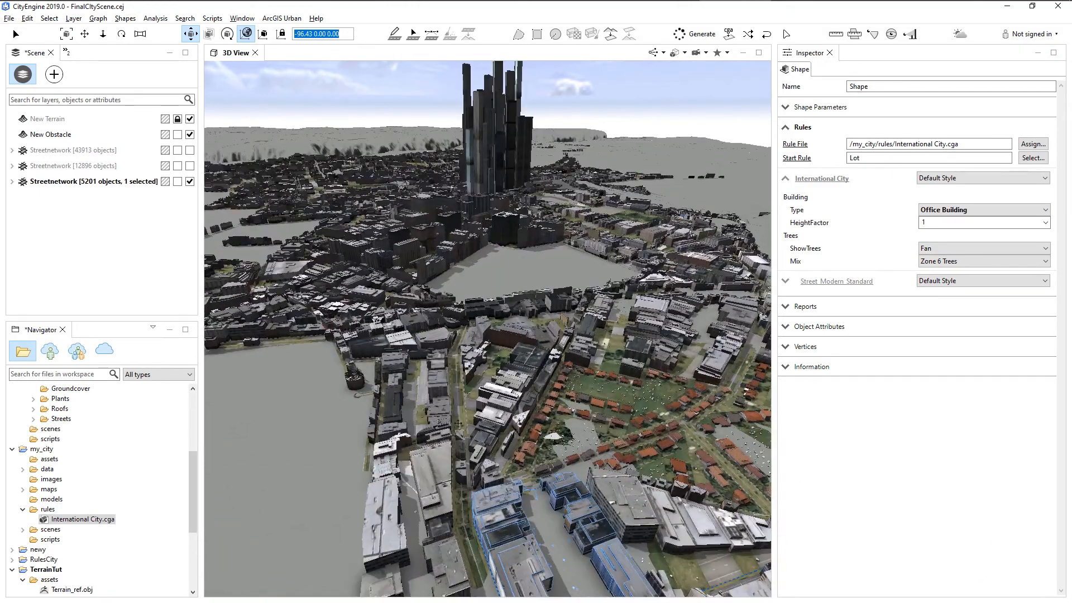
pyautogui.moveTo(559, 434); pyautogui.dragTo(435, 385, button='middle')
pyautogui.keyDown('alt'); pyautogui.moveTo(492, 329); pyautogui.dragTo(309, 484); pyautogui.keyUp('alt')
pyautogui.click(941, 251)
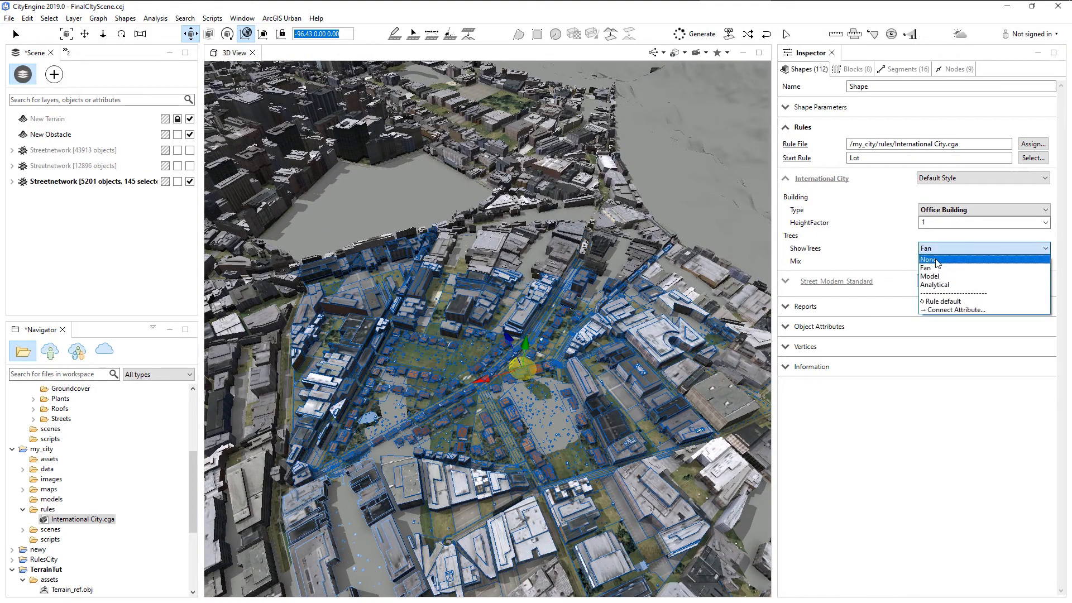
pyautogui.click(934, 258)
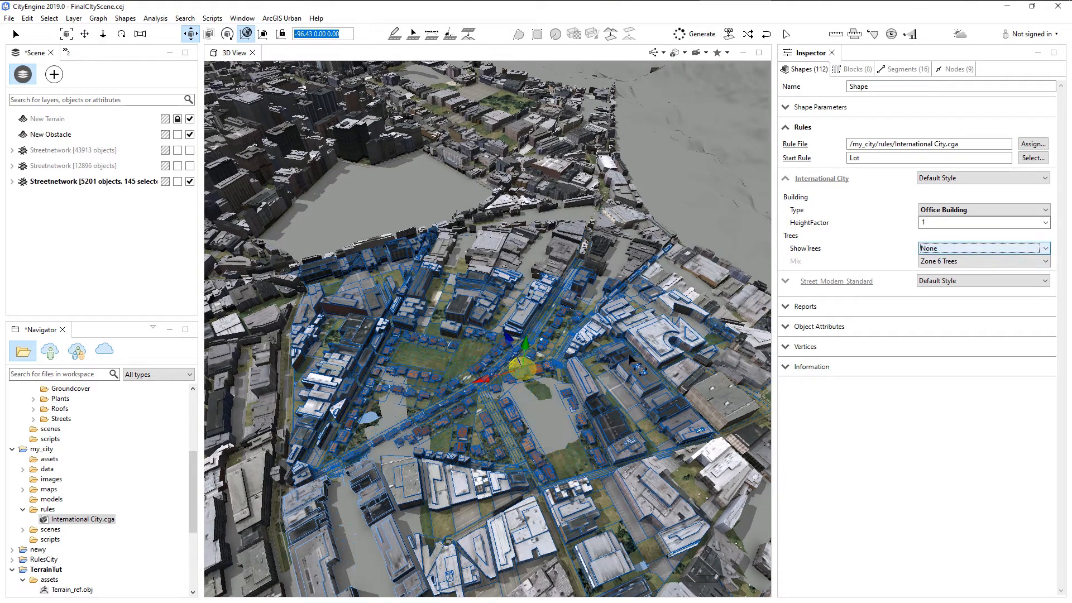
pyautogui.click(469, 509)
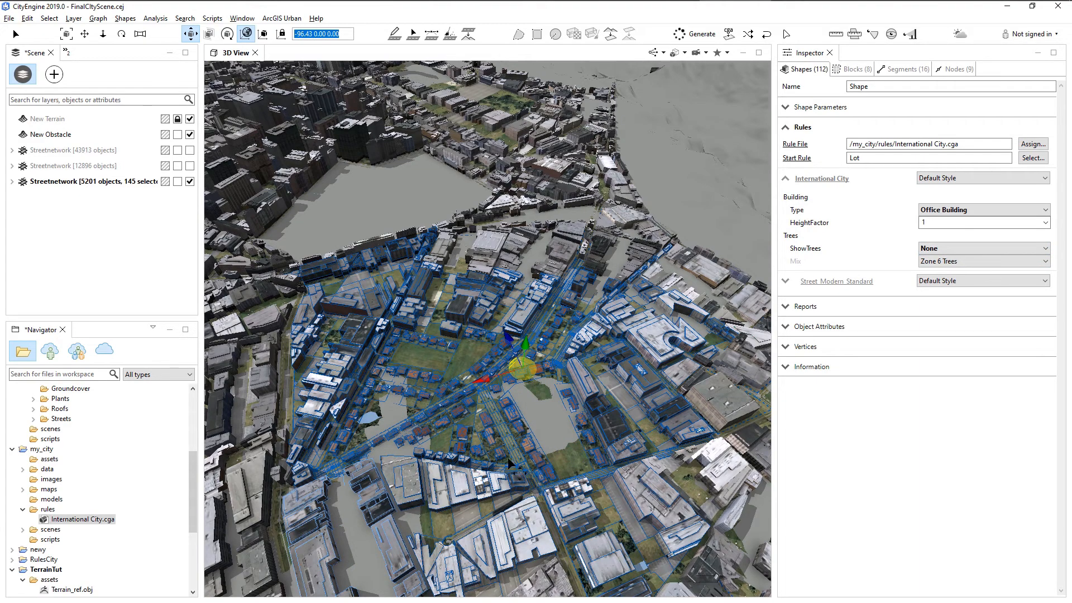
# Step: Hide the Streetnetwork layer holding the generated city and the New Obstacle layer
pyautogui.scroll(-6, 508, 464)
pyautogui.keyDown('alt'); pyautogui.moveTo(509, 464); pyautogui.dragTo(558, 392, button='middle'); pyautogui.keyUp('alt')
pyautogui.keyDown('alt'); pyautogui.moveTo(450, 391); pyautogui.dragTo(444, 308); pyautogui.keyUp('alt')
pyautogui.keyDown('alt'); pyautogui.moveTo(404, 424); pyautogui.dragTo(515, 410, button='middle'); pyautogui.keyUp('alt')
pyautogui.scroll(-5, 494, 402)
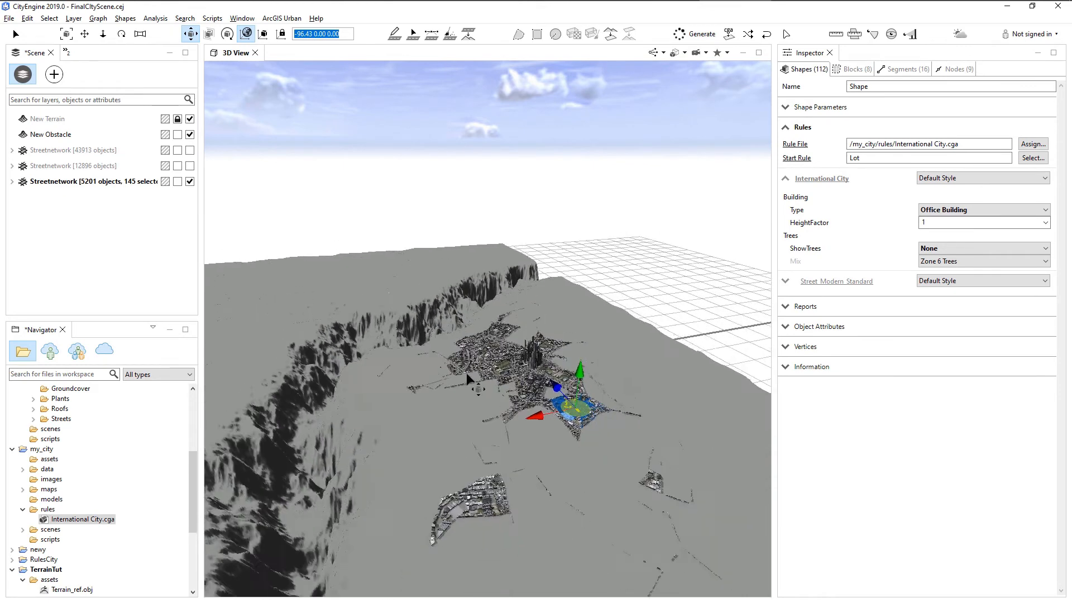
pyautogui.keyDown('alt'); pyautogui.moveTo(467, 373); pyautogui.dragTo(434, 353); pyautogui.keyUp('alt')
pyautogui.keyDown('alt'); pyautogui.moveTo(480, 475); pyautogui.dragTo(497, 407, button='middle'); pyautogui.keyUp('alt')
pyautogui.keyDown('alt'); pyautogui.moveTo(497, 407); pyautogui.dragTo(522, 400, button='right'); pyautogui.keyUp('alt')
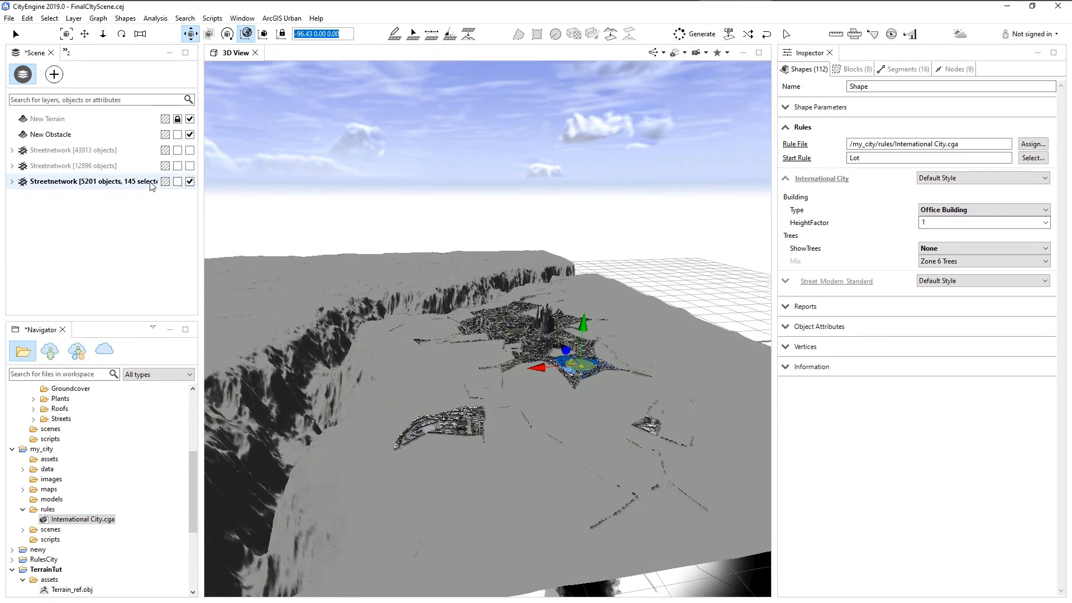
pyautogui.click(190, 182)
pyautogui.click(190, 135)
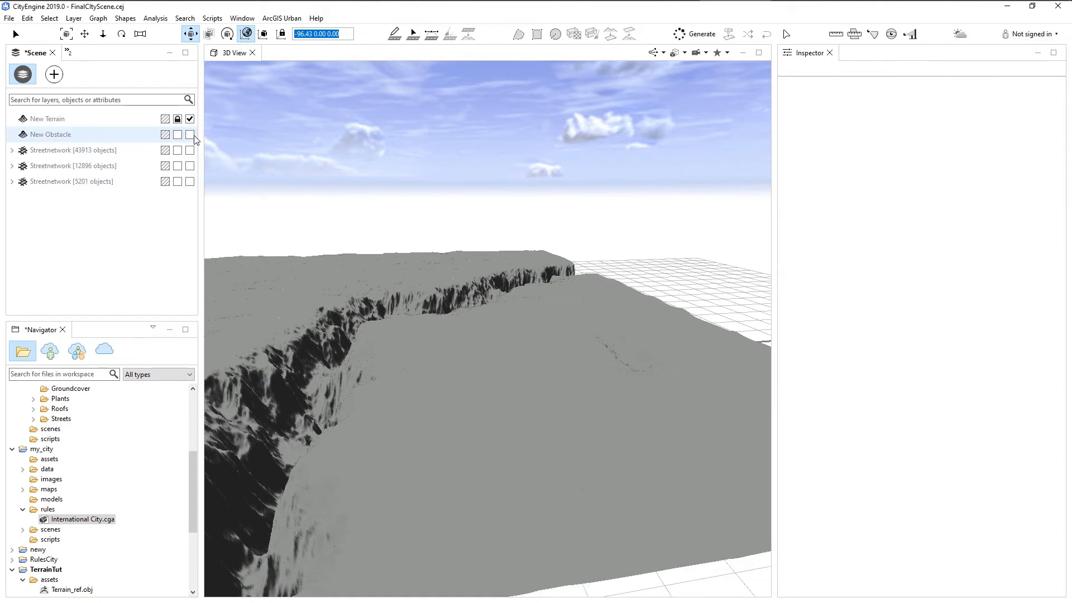
# Step: Make the Streetnetwork layers with 43913 and 12896 objects visible, leaving the terrain shown and the obstacle layer hidden
pyautogui.click(190, 150)
pyautogui.click(190, 150)
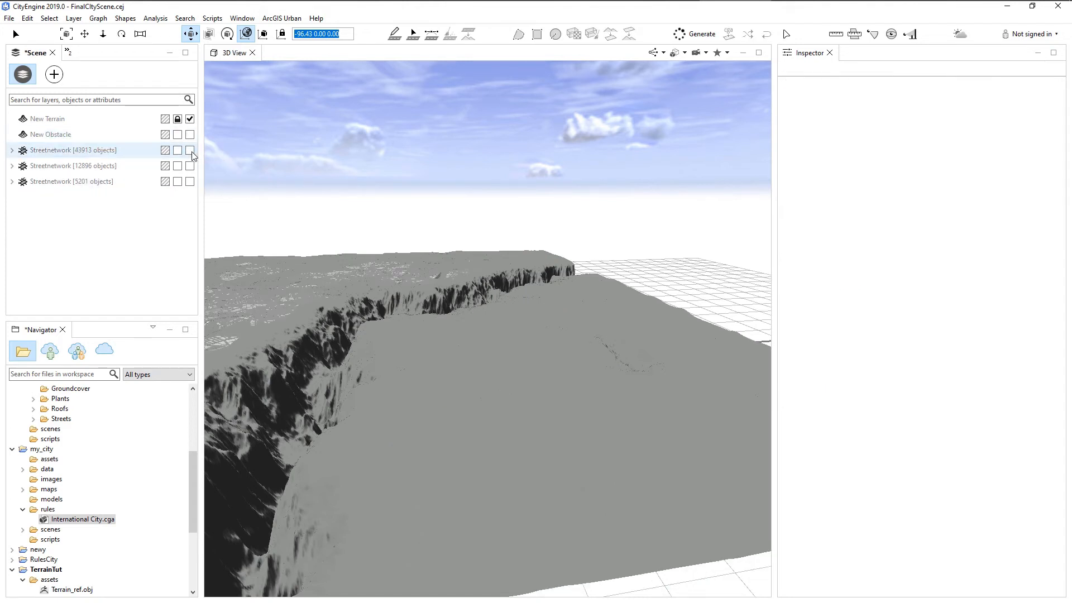
pyautogui.click(190, 166)
pyautogui.click(190, 150)
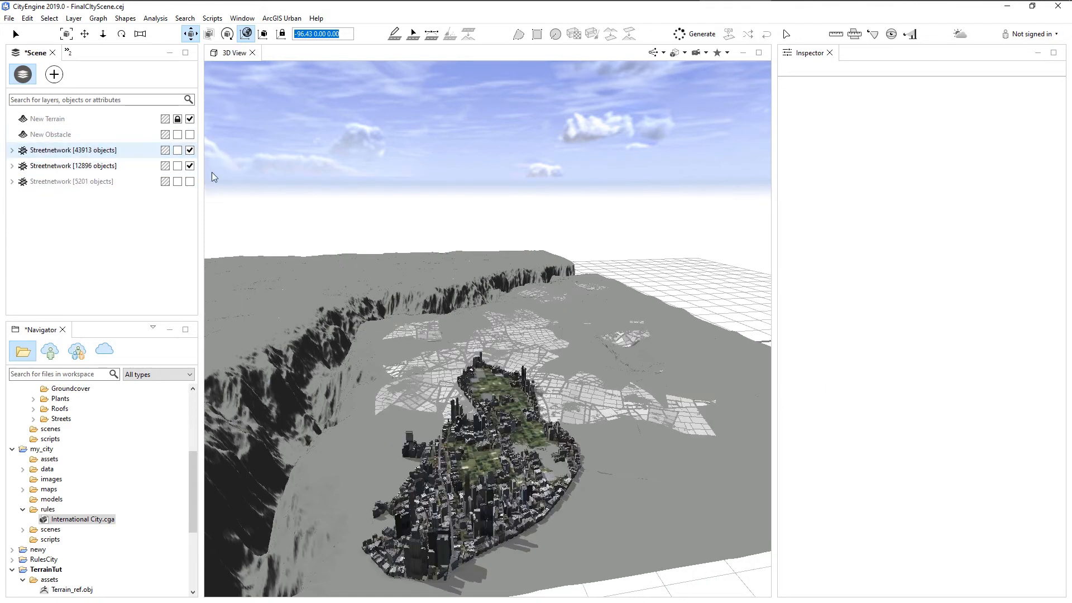
# Step: Select the generated city together with the street blocks behind it on the plateau right of the canyon
pyautogui.scroll(-3, 469, 404)
pyautogui.moveTo(419, 352); pyautogui.dragTo(576, 361, button='middle')
pyautogui.keyDown('alt'); pyautogui.moveTo(471, 398); pyautogui.dragTo(474, 420); pyautogui.keyUp('alt')
pyautogui.moveTo(474, 419); pyautogui.dragTo(429, 422, button='middle')
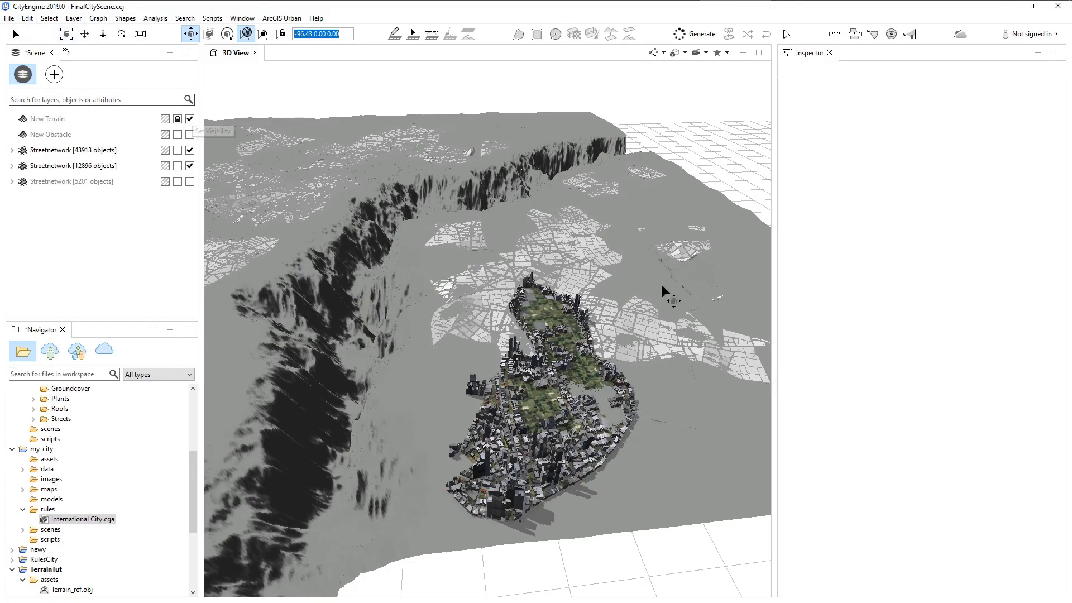
pyautogui.moveTo(684, 240); pyautogui.dragTo(426, 541)
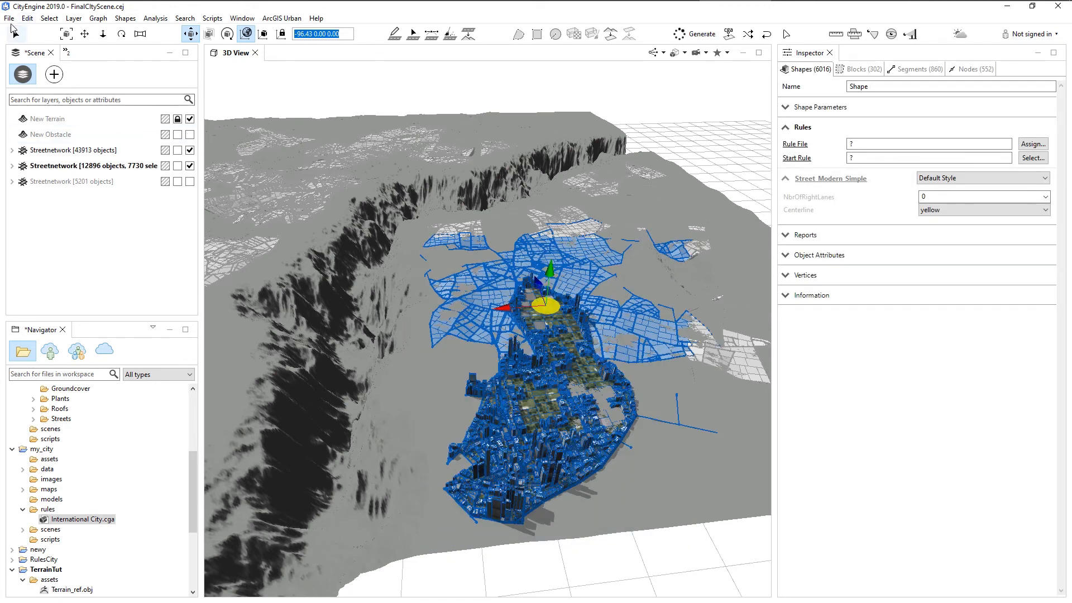
# Step: Start exporting the models of the selected shapes and terrain layers in Autodesk FBX format
pyautogui.click(9, 17)
pyautogui.click(63, 152)
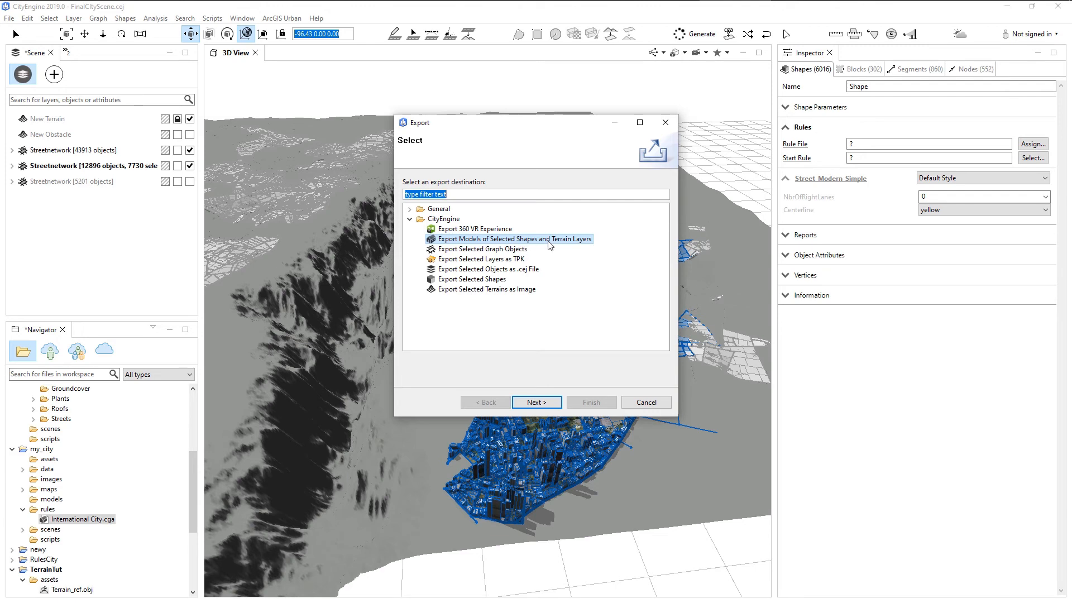
pyautogui.click(537, 402)
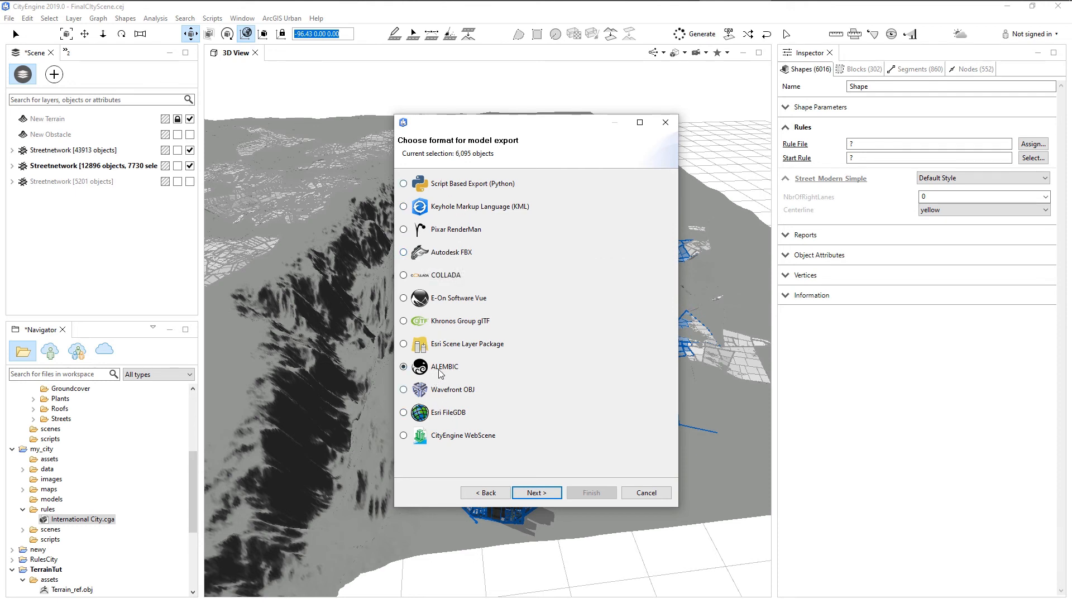
pyautogui.click(404, 252)
pyautogui.click(538, 493)
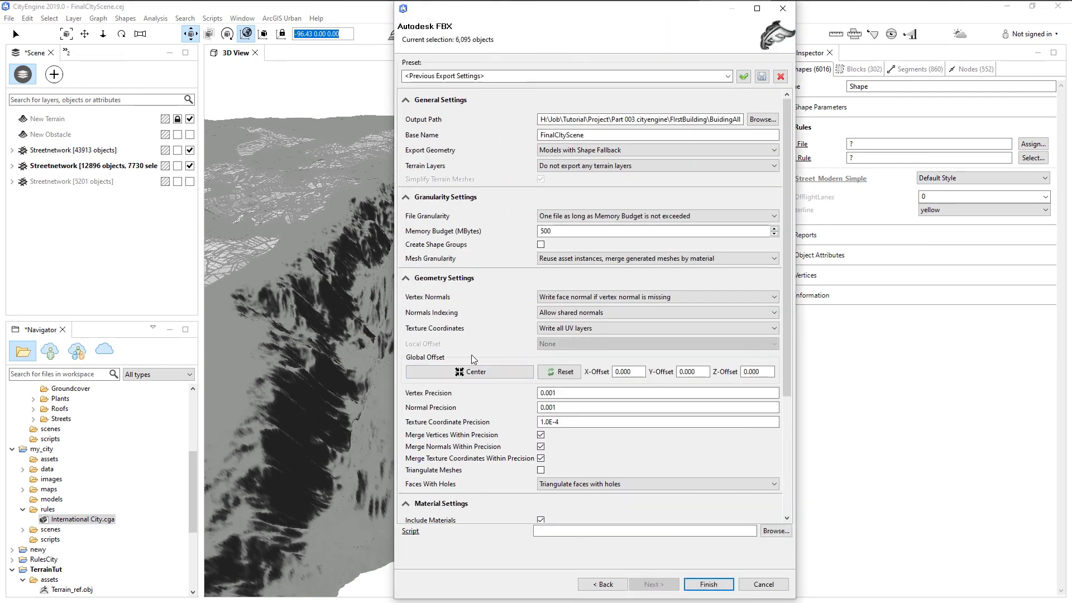
# Step: Review the FBX output path and export settings with terrain layers set to Do not export any terrain layers, and cancel the export
pyautogui.moveTo(564, 119); pyautogui.dragTo(682, 119)
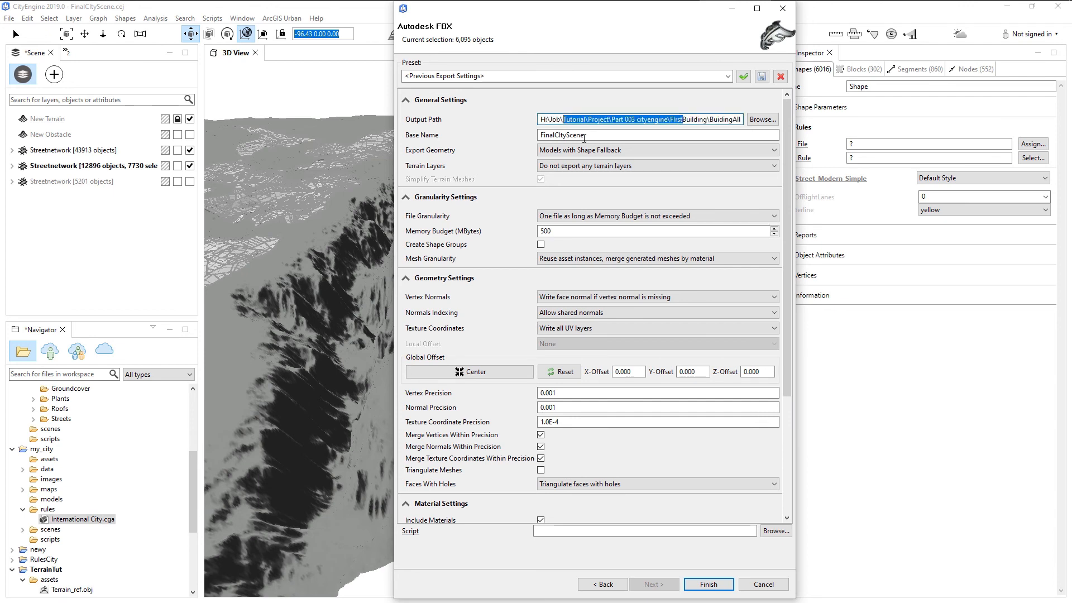
pyautogui.click(593, 168)
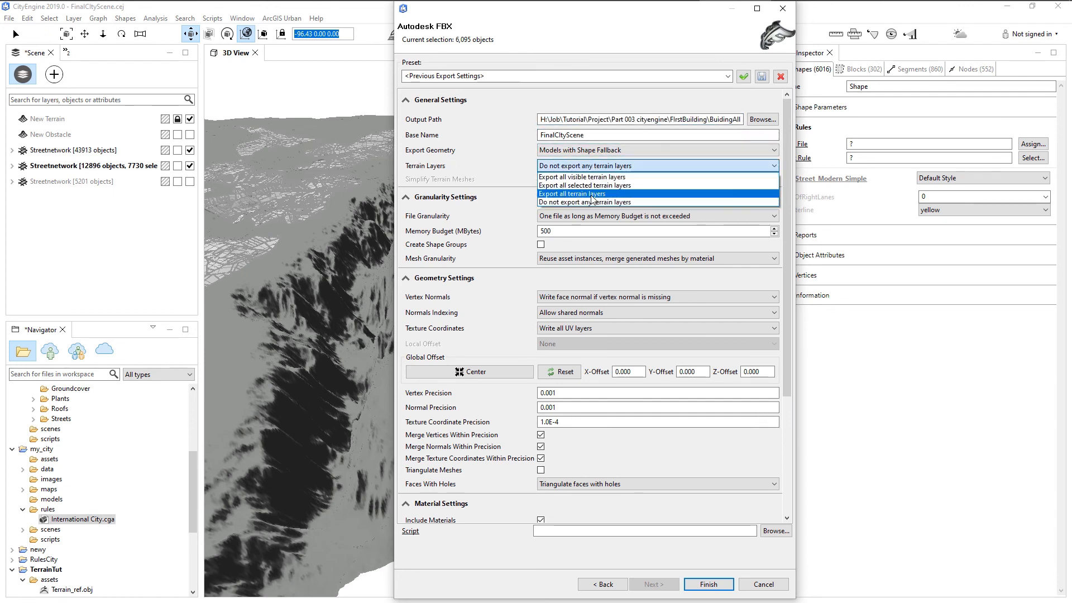
pyautogui.click(539, 200)
pyautogui.scroll(-5, 493, 357)
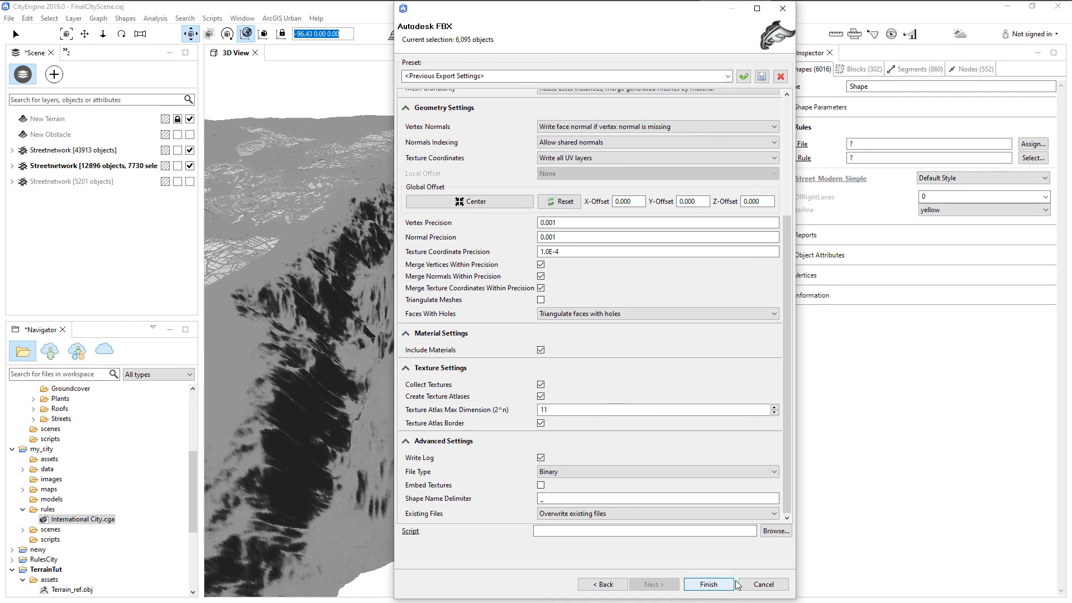
pyautogui.click(770, 583)
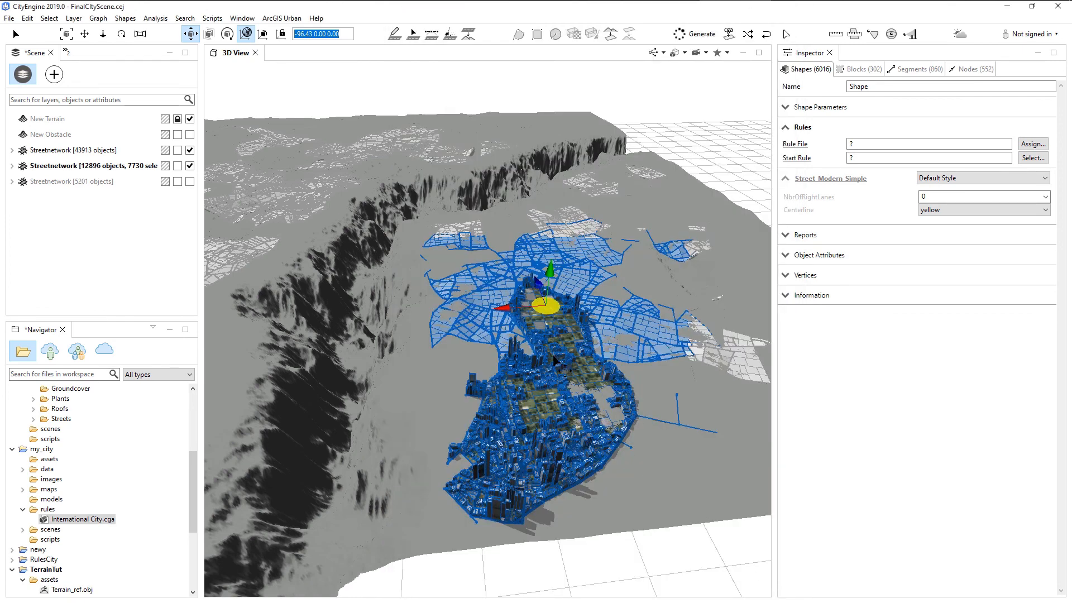